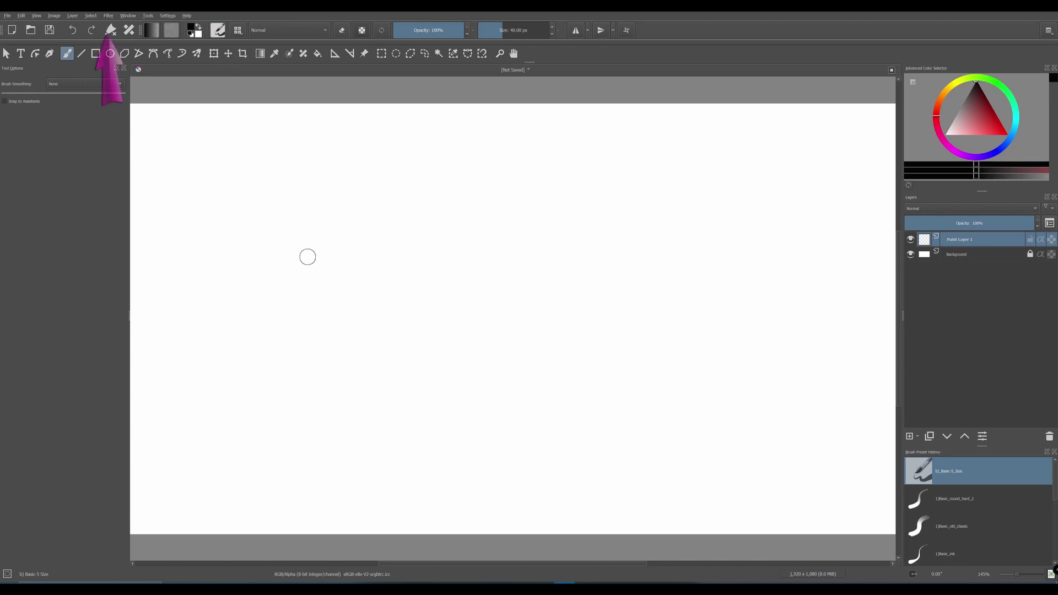
# Paint two thick test strokes, then set the brush size to 200 px
pyautogui.moveTo(335, 335); pyautogui.dragTo(429, 194)
pyautogui.moveTo(374, 334); pyautogui.dragTo(452, 193)
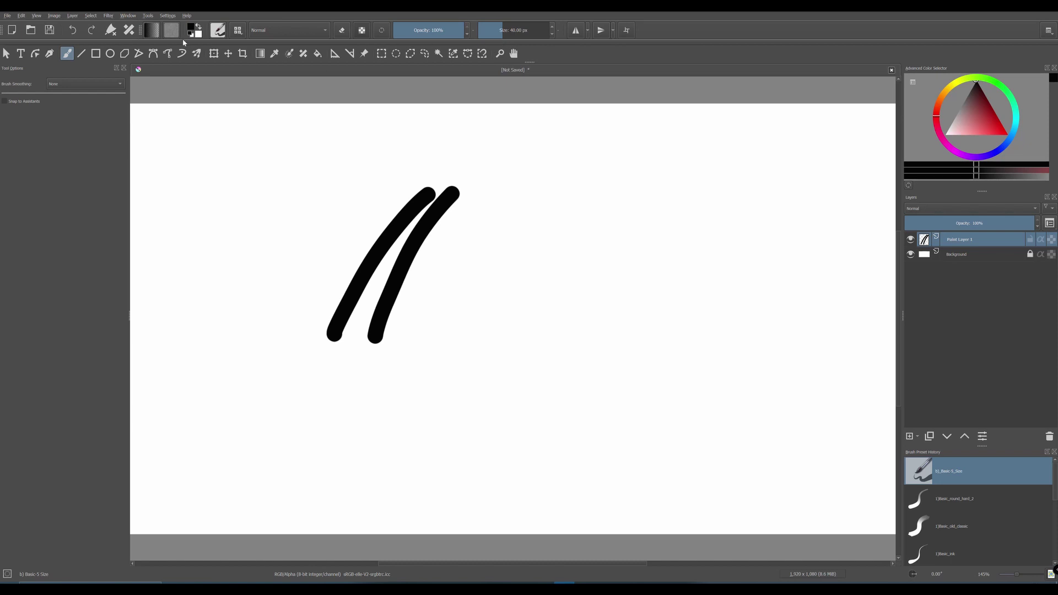
pyautogui.click(510, 31)
pyautogui.write('250')
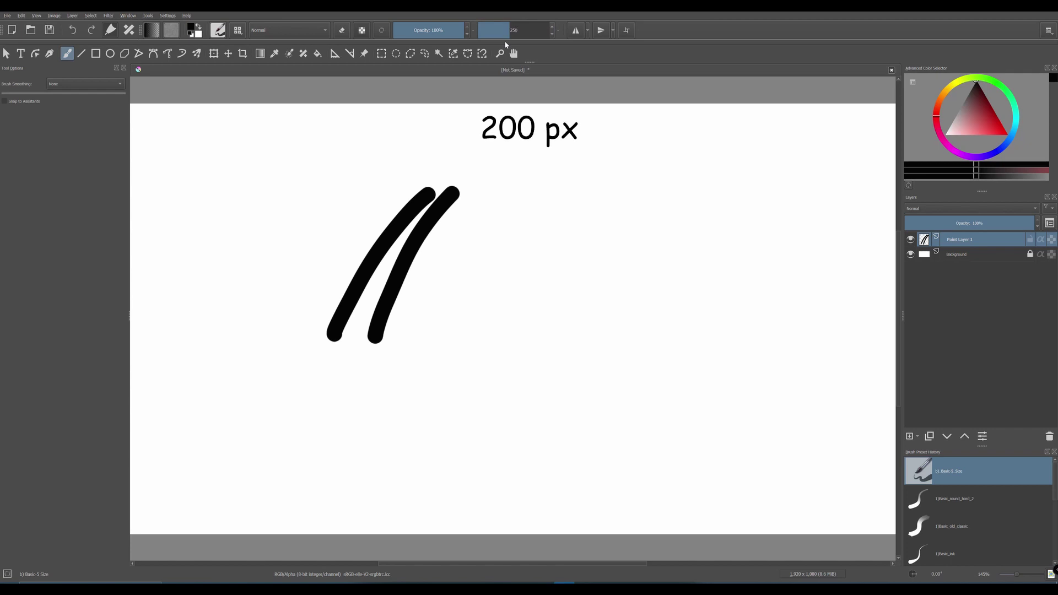
pyautogui.press('BackSpace')
pyautogui.press('BackSpace')
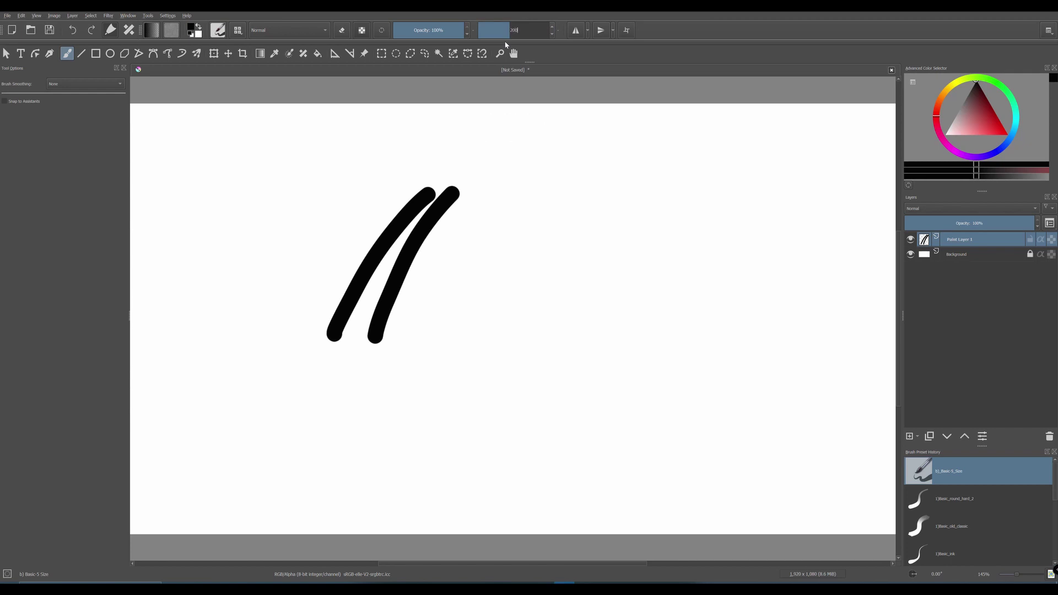
pyautogui.press('Return')
# Paint several test strokes on the canvas with the 200 px brush
pyautogui.moveTo(457, 354); pyautogui.dragTo(544, 209)
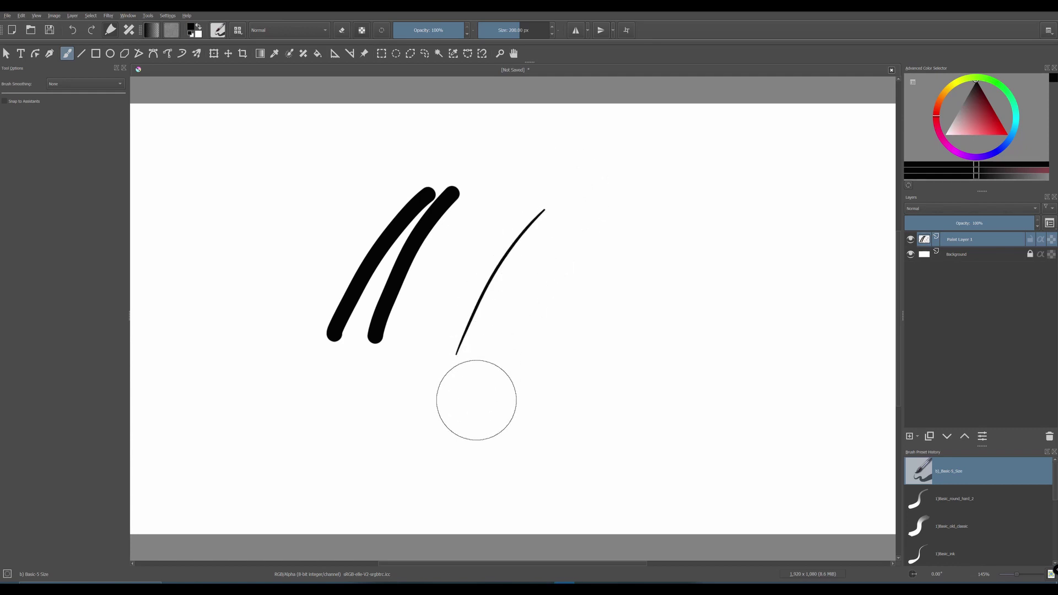
pyautogui.moveTo(477, 397); pyautogui.dragTo(639, 164)
pyautogui.moveTo(525, 436)
pyautogui.mouseDown()
pyautogui.moveTo(562, 345)
pyautogui.moveTo(674, 187)
pyautogui.mouseUp()
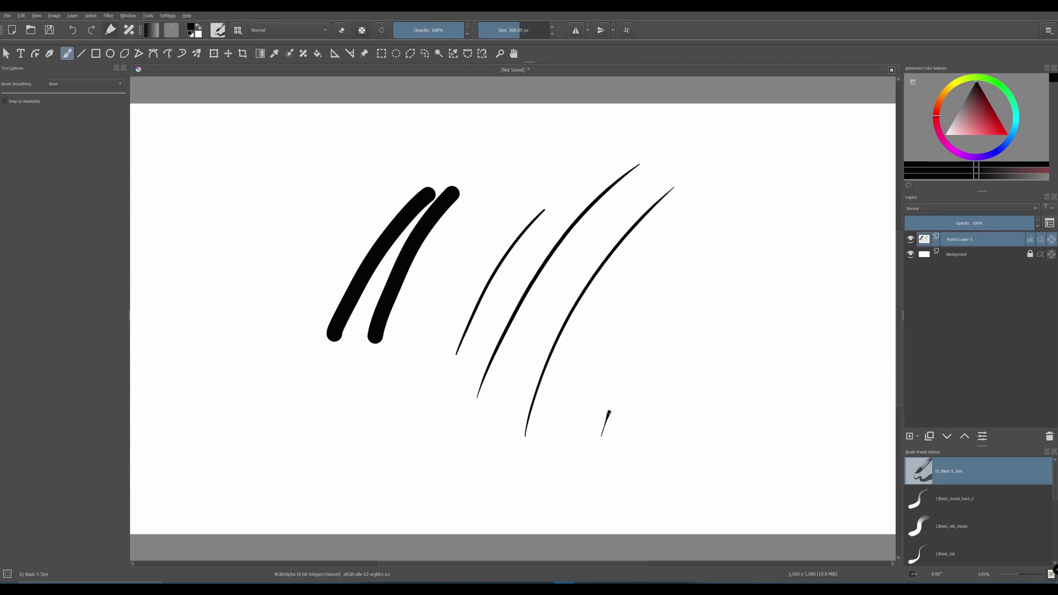
pyautogui.moveTo(615, 394); pyautogui.dragTo(632, 359)
pyautogui.moveTo(651, 323); pyautogui.dragTo(661, 307)
pyautogui.moveTo(645, 446); pyautogui.dragTo(698, 324)
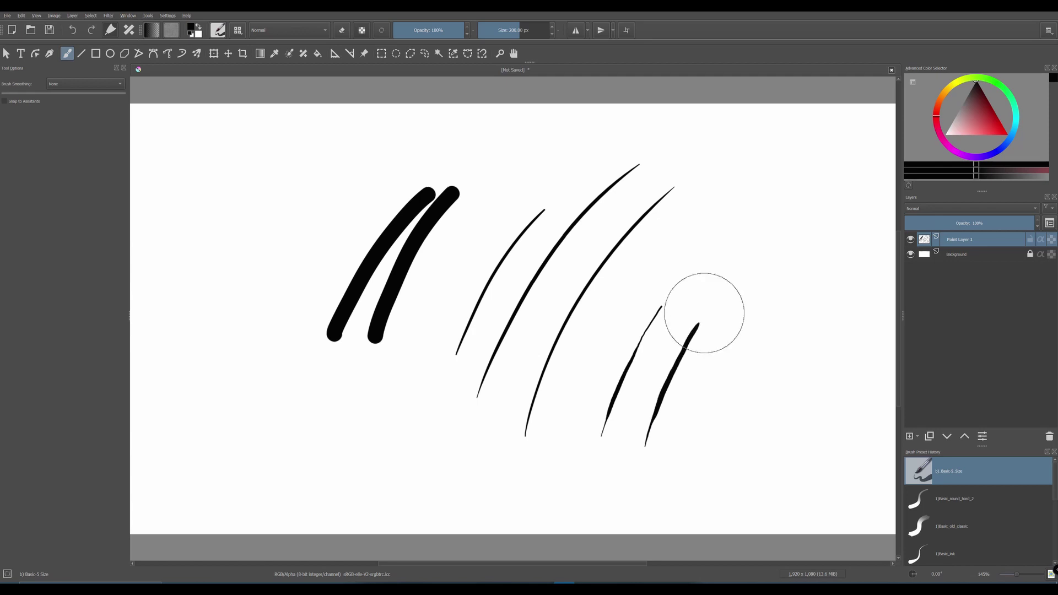
# Switch brush smoothing to Stabilizer, test two strokes, then clear the layer
pyautogui.click(121, 82)
pyautogui.click(110, 109)
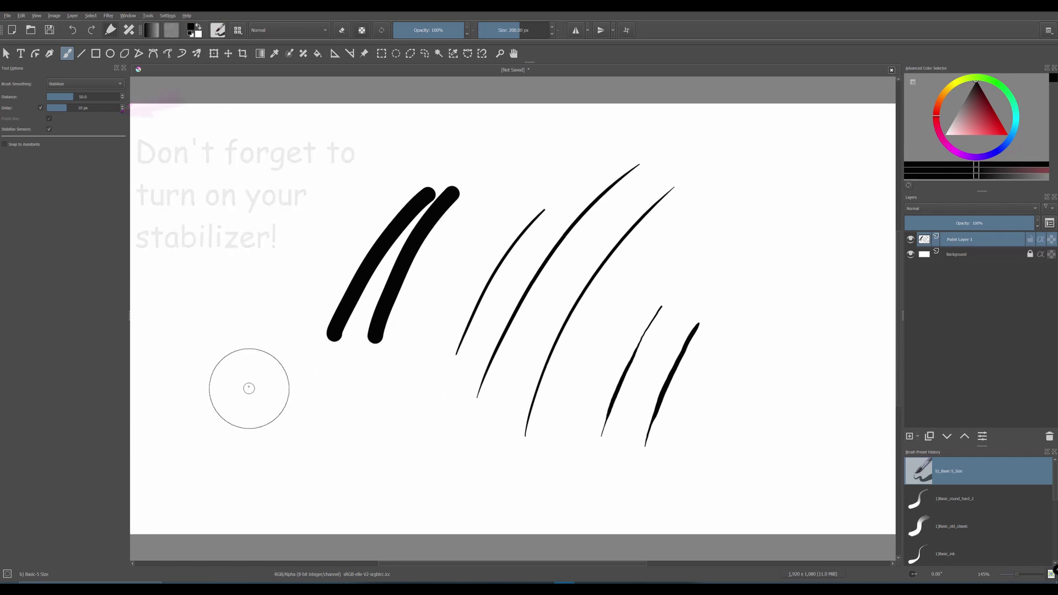
pyautogui.moveTo(249, 387)
pyautogui.mouseDown()
pyautogui.moveTo(259, 317)
pyautogui.moveTo(315, 238)
pyautogui.mouseUp()
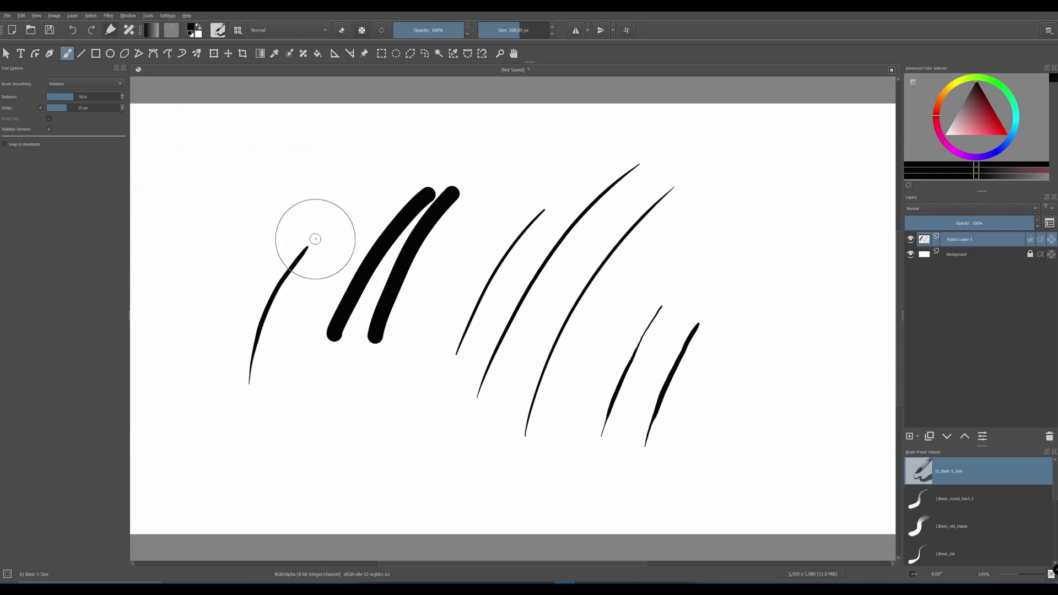
pyautogui.moveTo(291, 332); pyautogui.dragTo(368, 210)
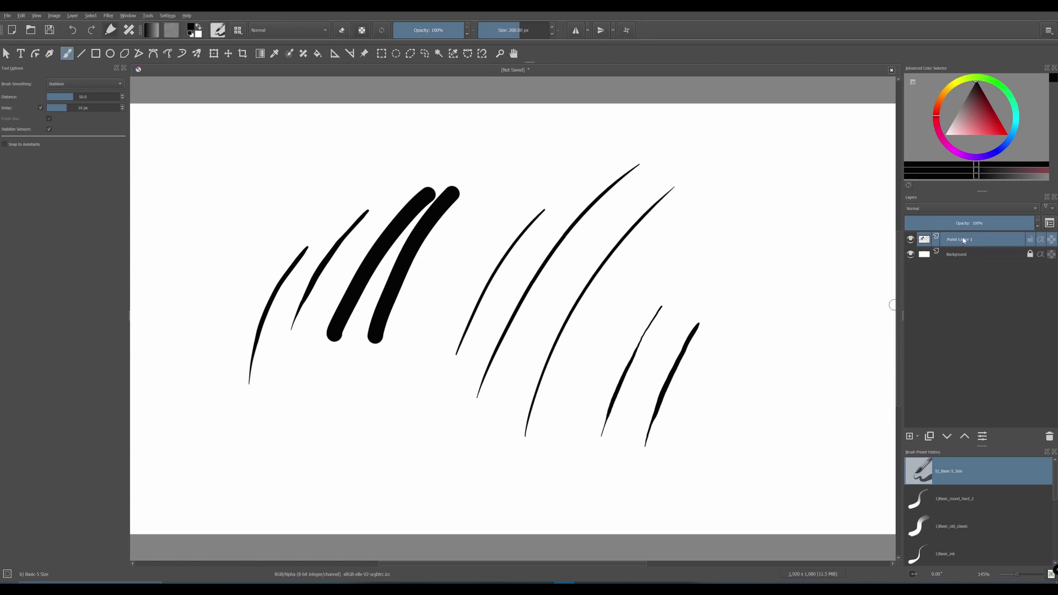
pyautogui.press('Delete')
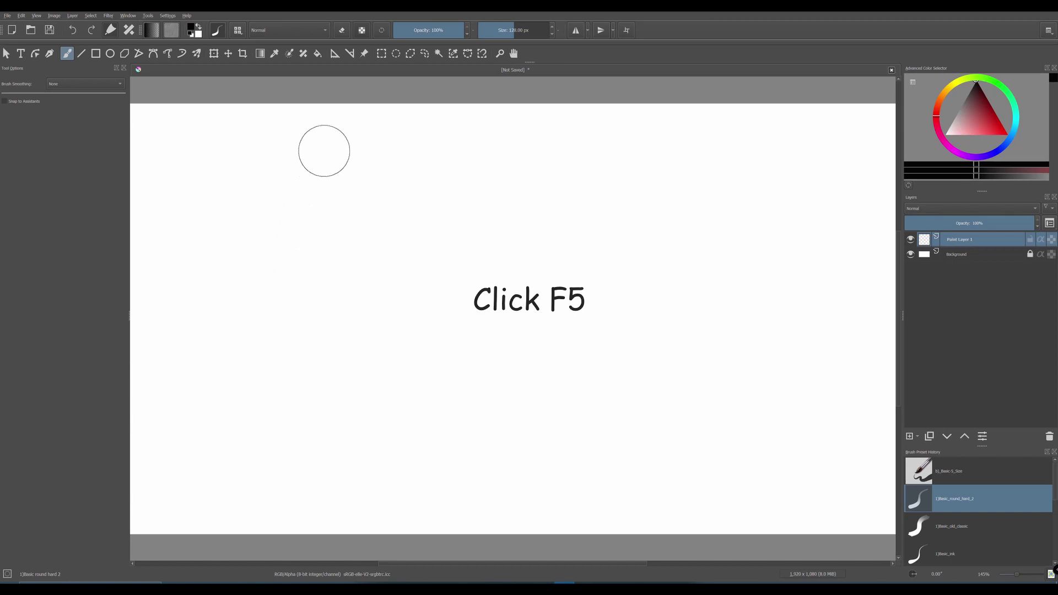
# Open the brush settings editor for the Basic round hard 2 preset with F5
pyautogui.press('F5')
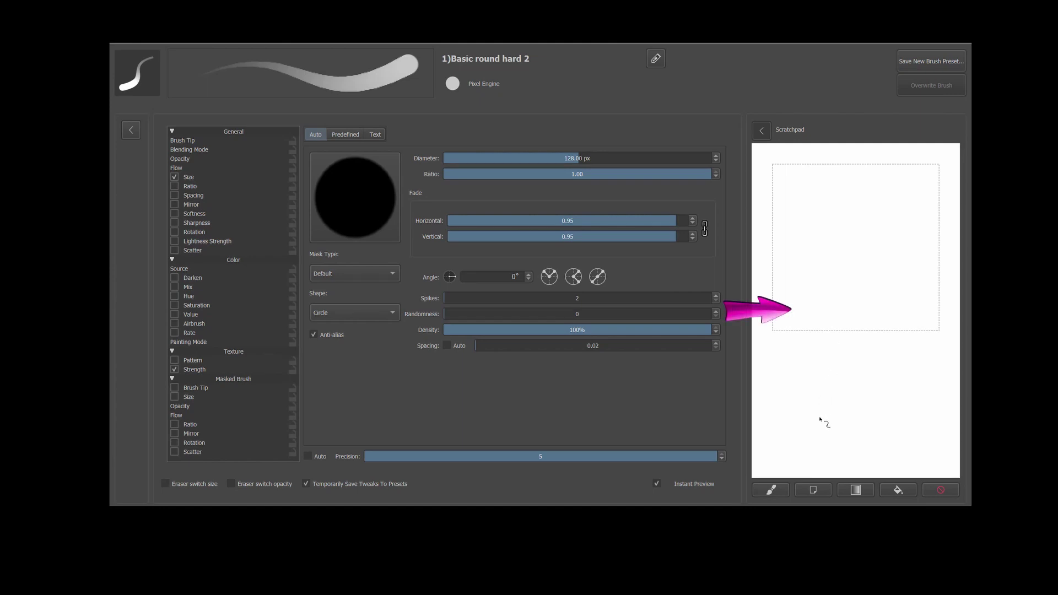
pyautogui.moveTo(819, 416); pyautogui.dragTo(851, 174)
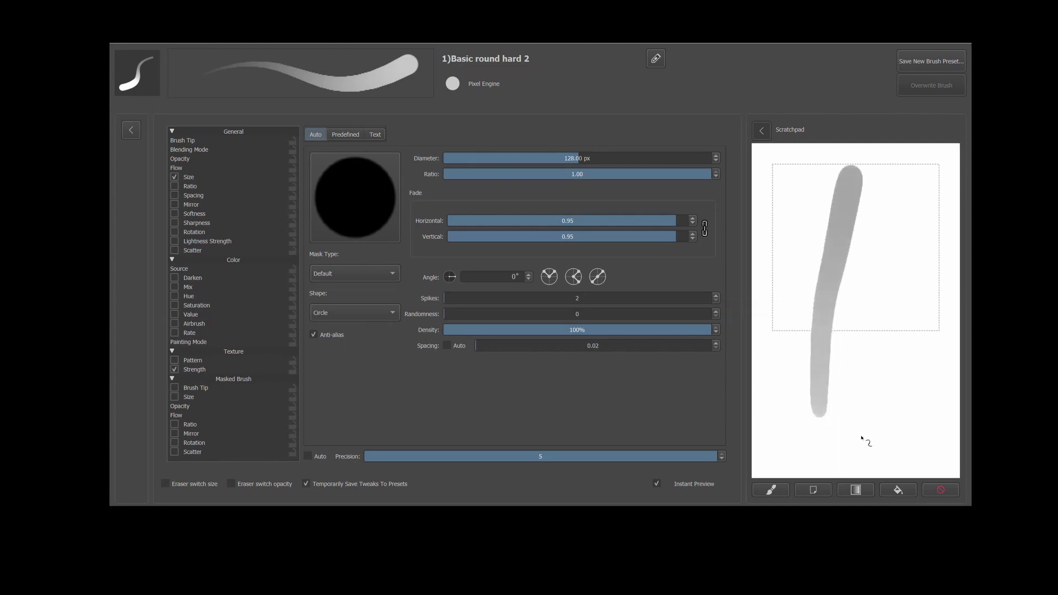
pyautogui.moveTo(862, 437); pyautogui.dragTo(891, 199)
pyautogui.moveTo(891, 444); pyautogui.dragTo(917, 204)
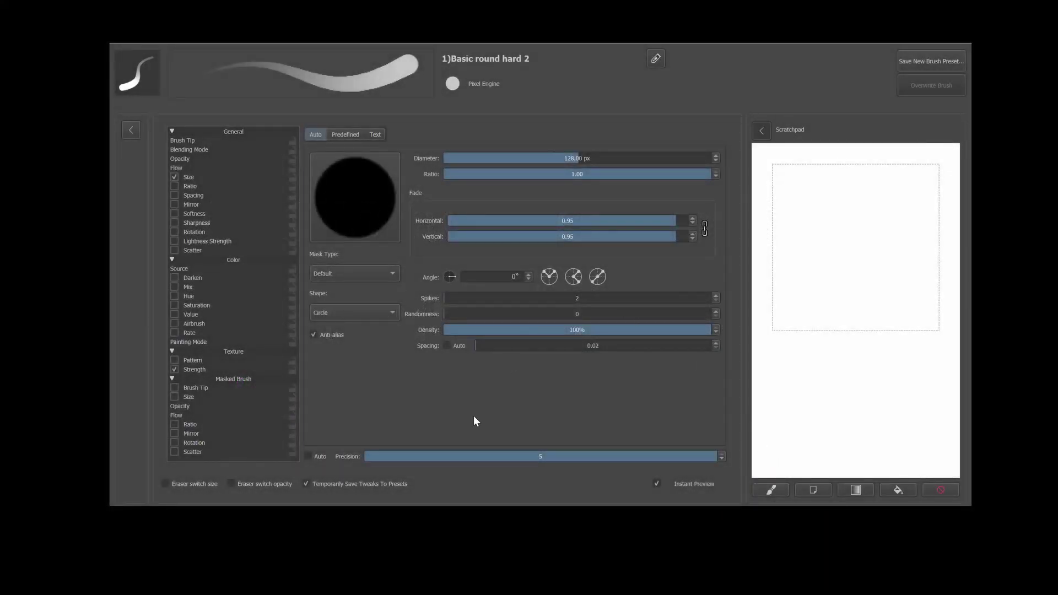
pyautogui.click(195, 140)
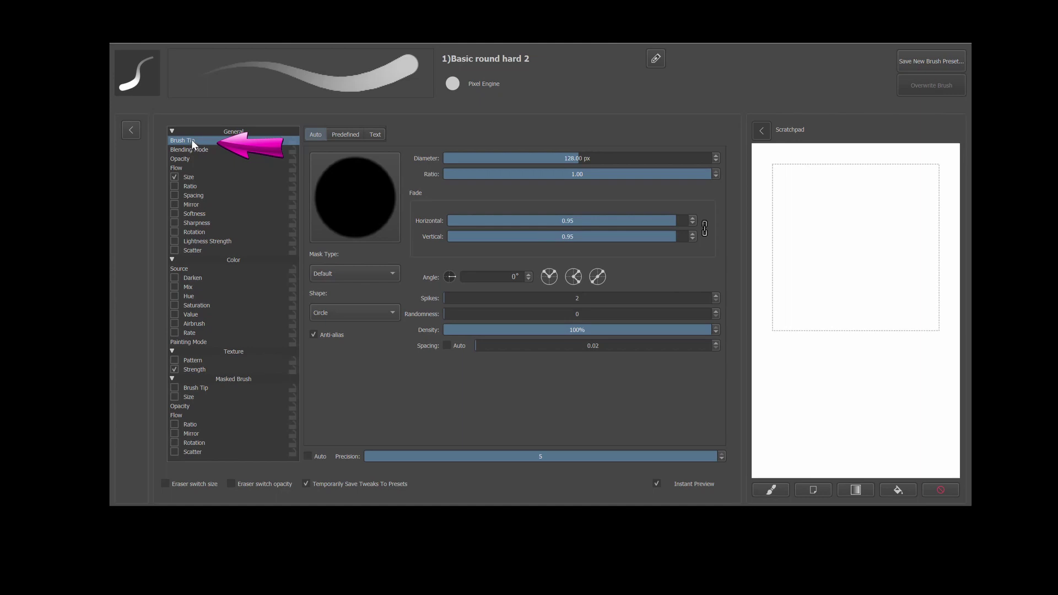
# Set the brush tip diameter to 25 px, test two strokes on the scratchpad, then wipe it
pyautogui.click(582, 162)
pyautogui.write('25')
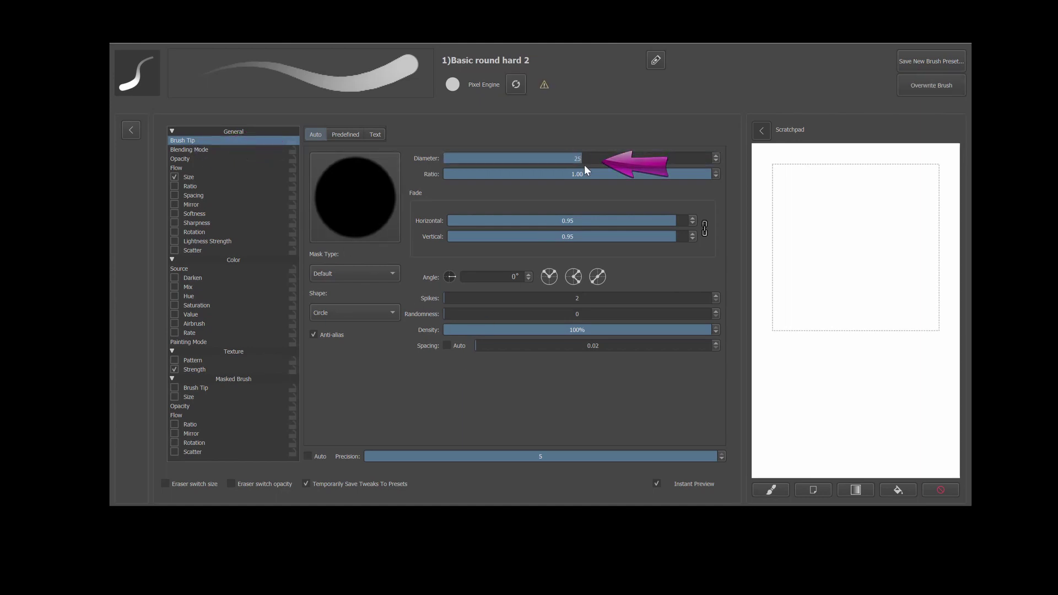
pyautogui.press('Return')
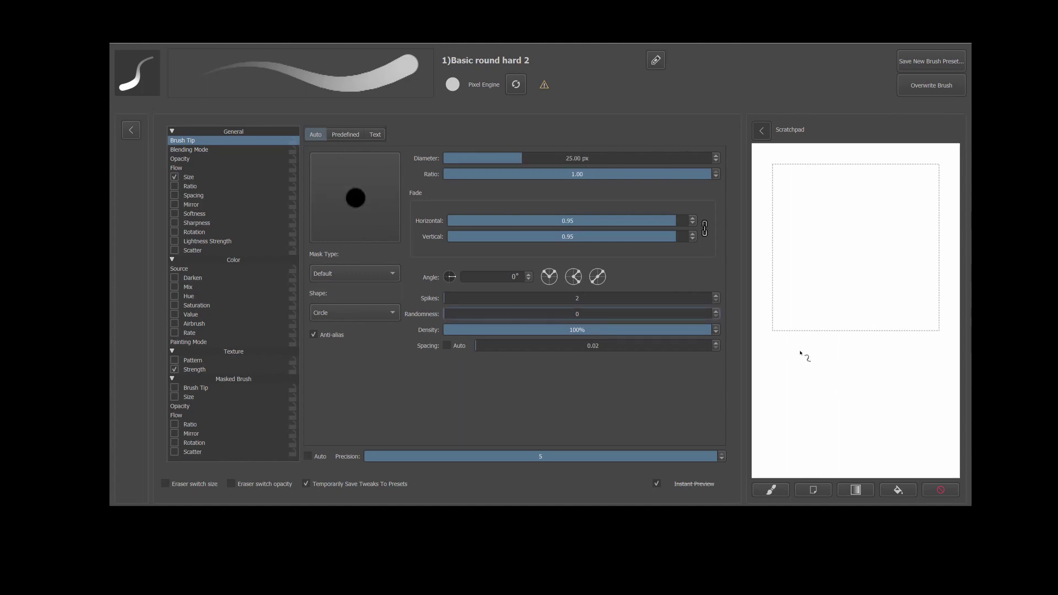
pyautogui.moveTo(801, 354); pyautogui.dragTo(818, 208)
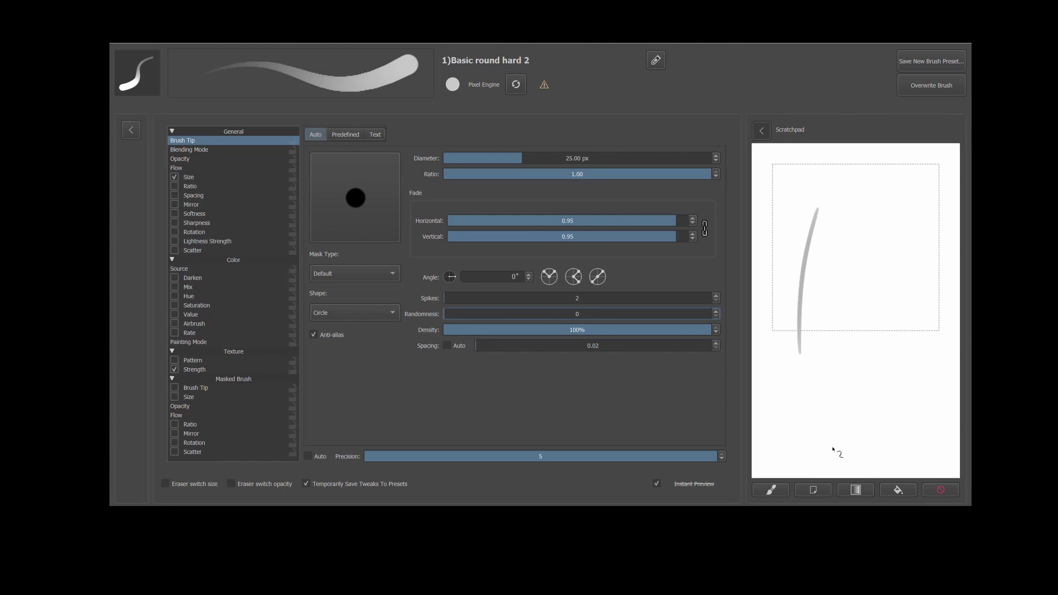
pyautogui.moveTo(830, 422); pyautogui.dragTo(853, 176)
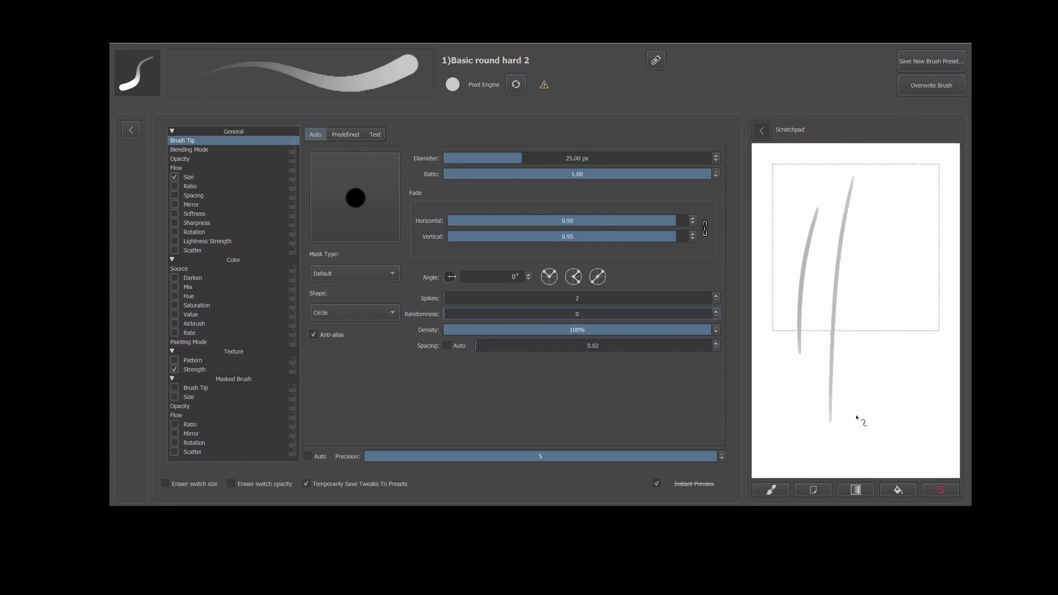
pyautogui.click(934, 488)
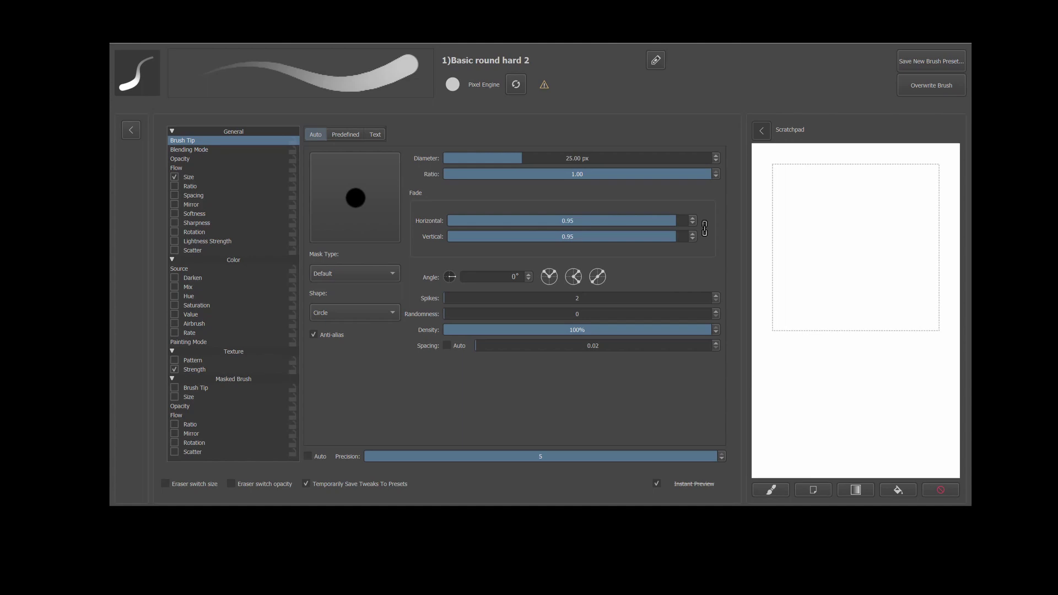
# Disable pen settings for Opacity, compare strokes with pressure on and off, then clear the scratchpad
pyautogui.click(200, 149)
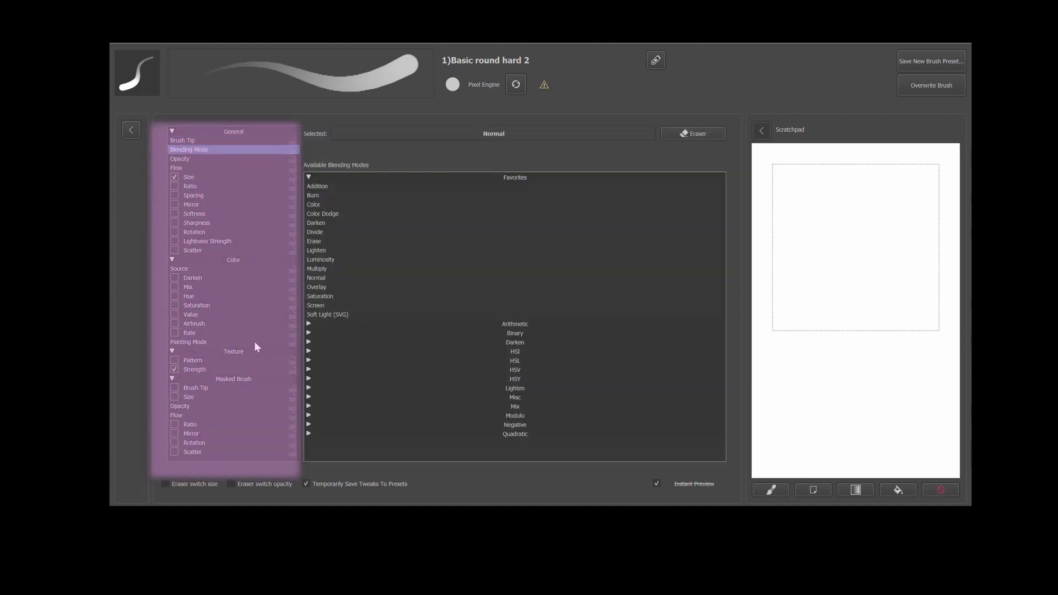
pyautogui.click(195, 159)
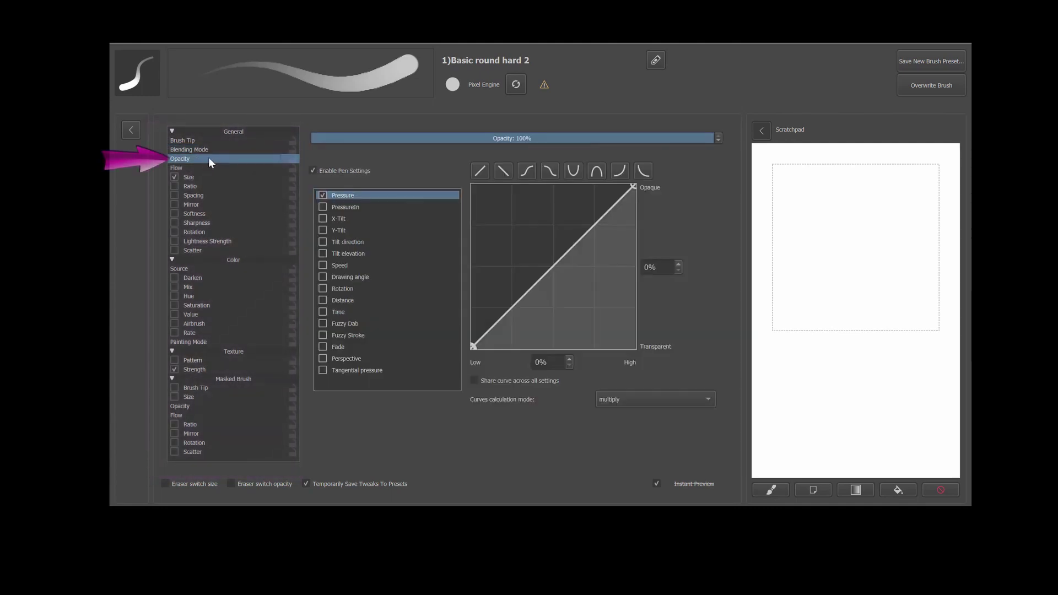
pyautogui.click(313, 170)
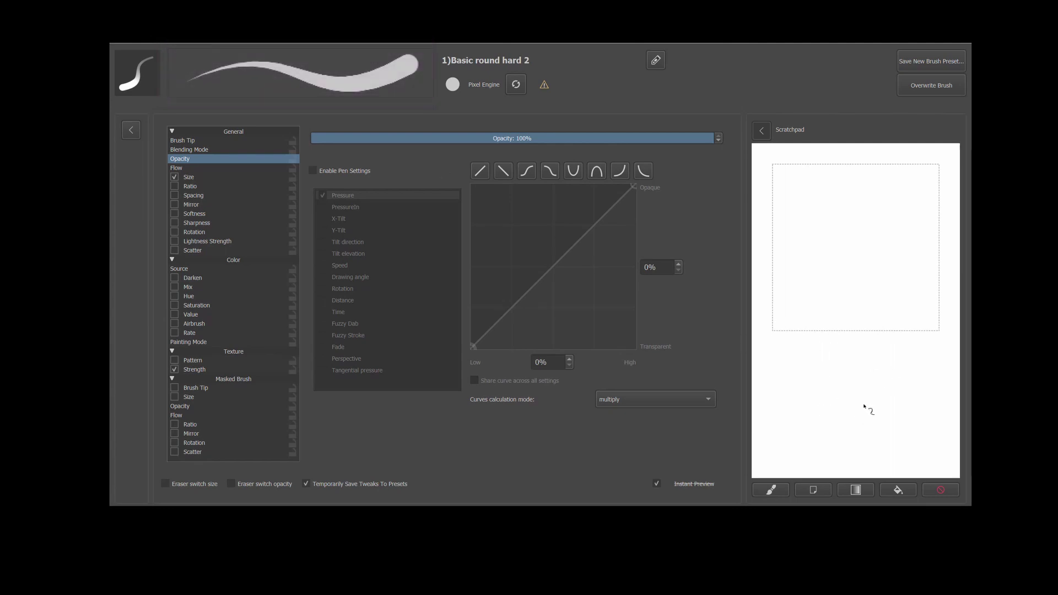
pyautogui.moveTo(864, 404); pyautogui.dragTo(877, 229)
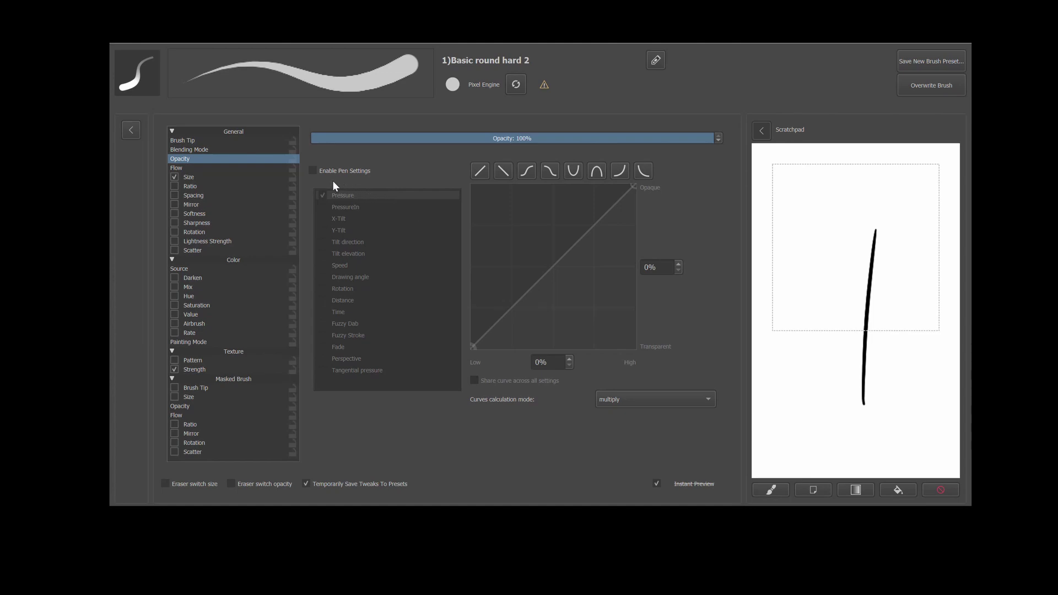
pyautogui.click(312, 171)
pyautogui.moveTo(822, 408)
pyautogui.mouseDown()
pyautogui.moveTo(811, 323)
pyautogui.moveTo(832, 191)
pyautogui.mouseUp()
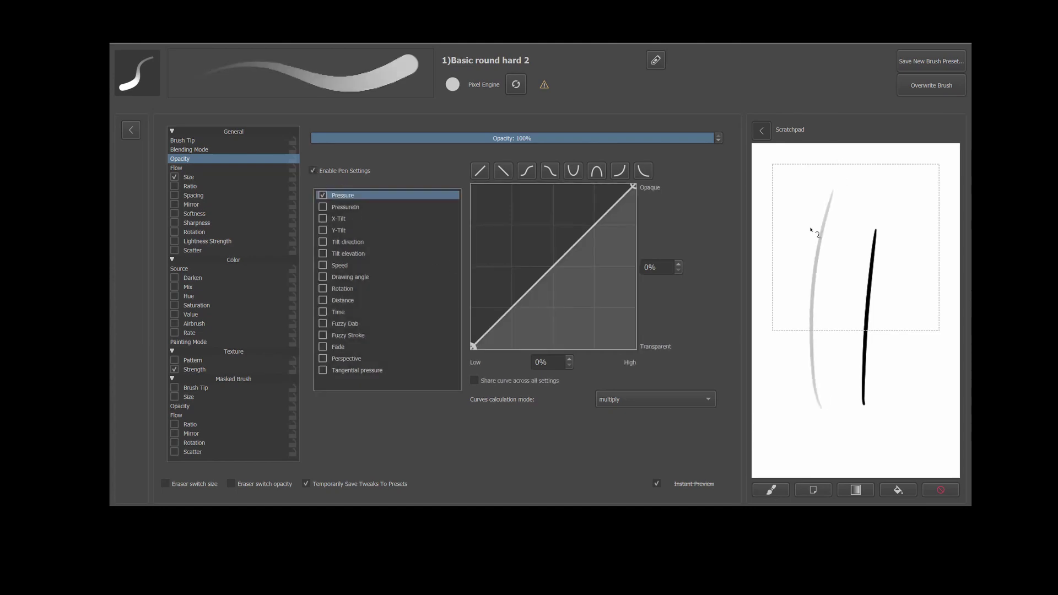
pyautogui.click(312, 171)
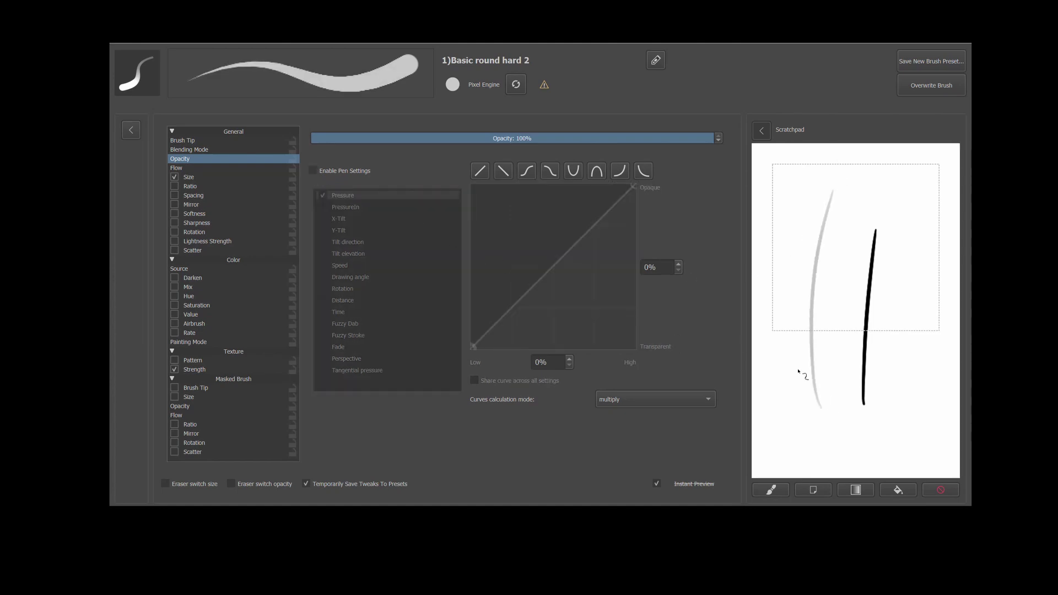
pyautogui.moveTo(827, 395); pyautogui.dragTo(846, 209)
pyautogui.click(940, 490)
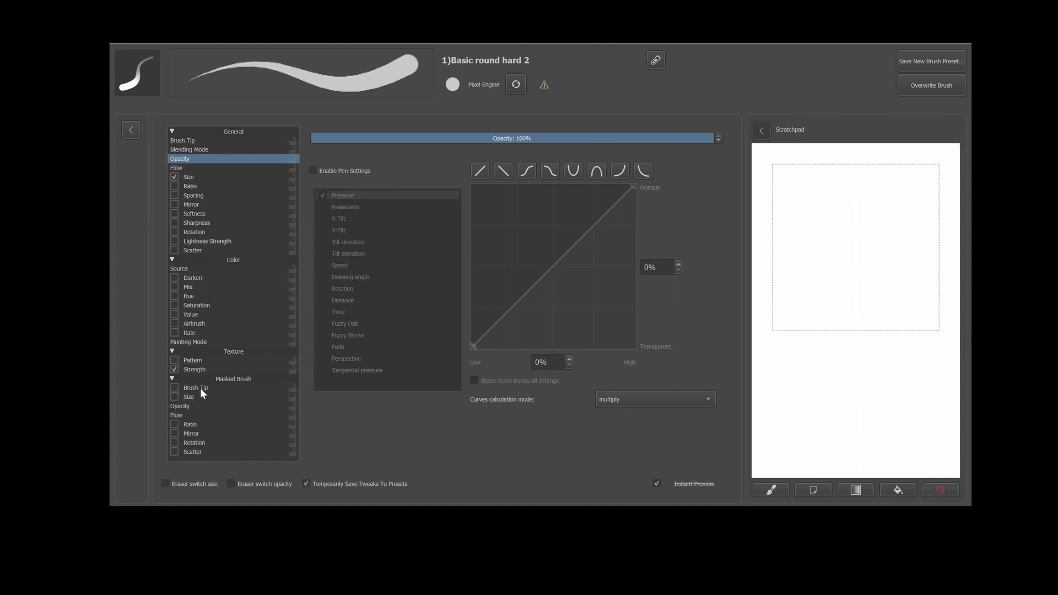
# Browse the Size, Ratio, Spacing, Mirror, Softness, Sharpness, Rotation and Scatter brush options
pyautogui.click(190, 177)
pyautogui.click(196, 187)
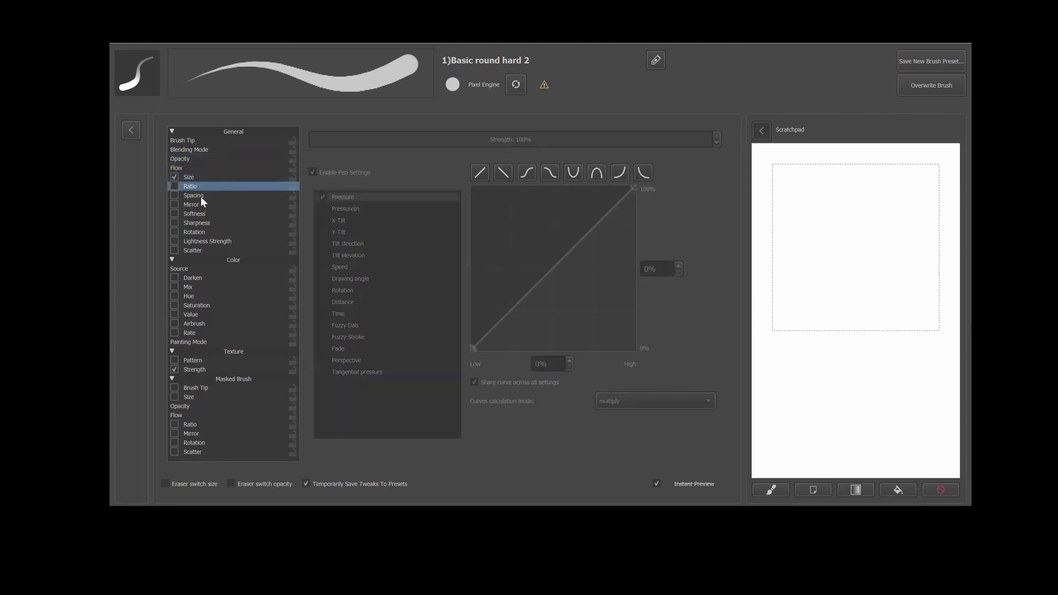
pyautogui.click(200, 196)
pyautogui.click(202, 204)
pyautogui.click(203, 213)
pyautogui.click(208, 222)
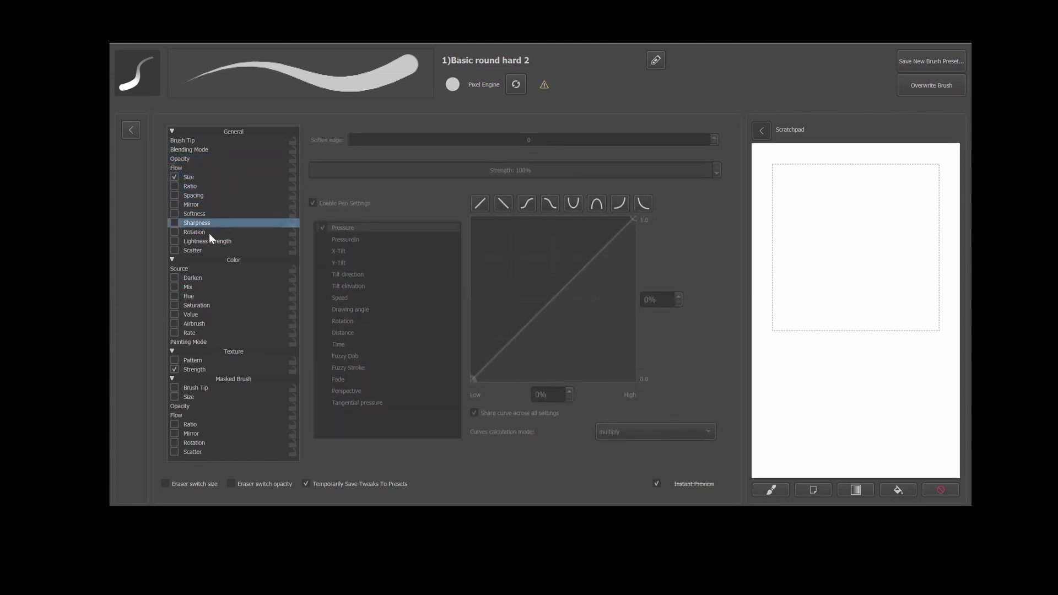
pyautogui.click(210, 233)
pyautogui.click(210, 241)
pyautogui.click(207, 249)
pyautogui.click(214, 259)
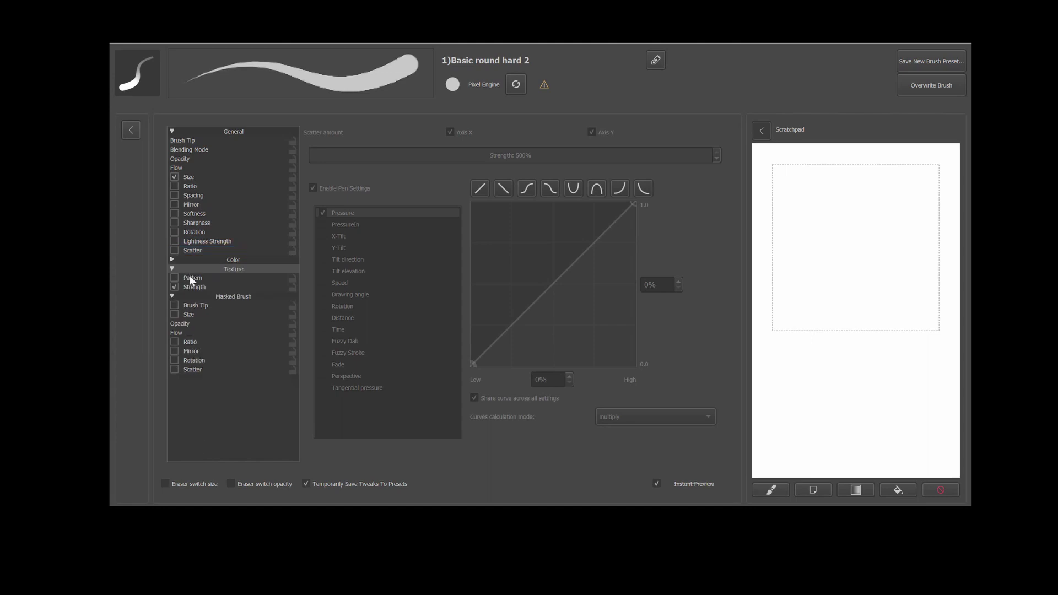
# Turn off Texture Strength and disable pen settings for masked brush Opacity and Flow
pyautogui.click(175, 287)
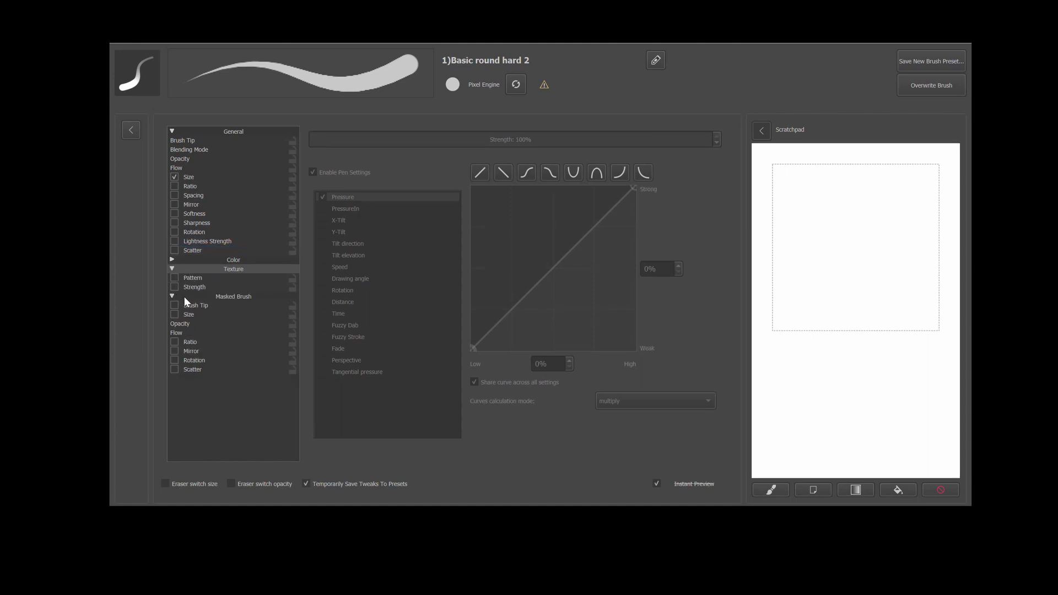
pyautogui.click(191, 300)
pyautogui.click(192, 305)
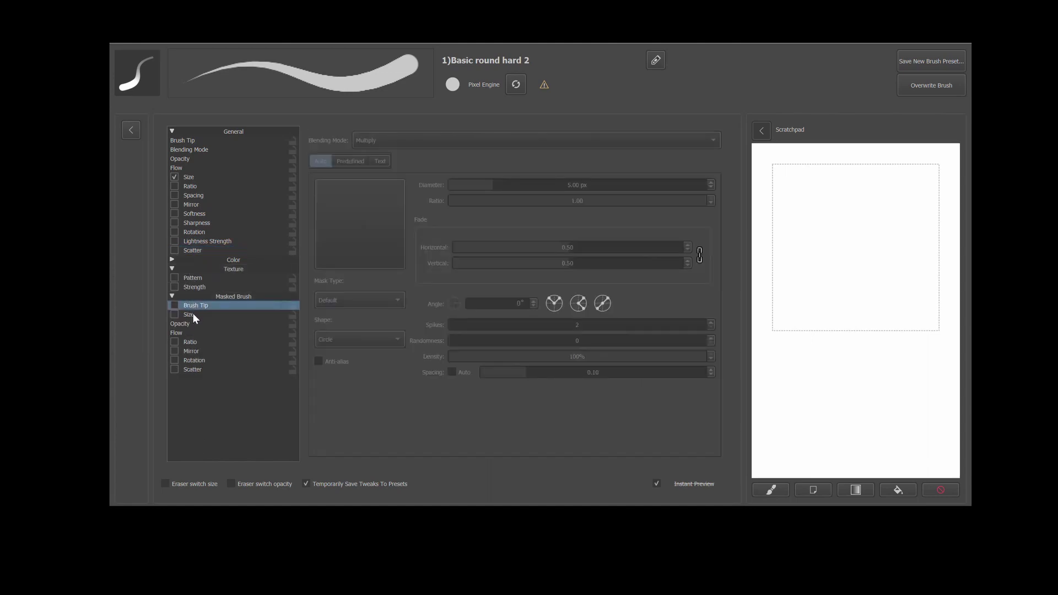
pyautogui.click(193, 314)
pyautogui.click(193, 324)
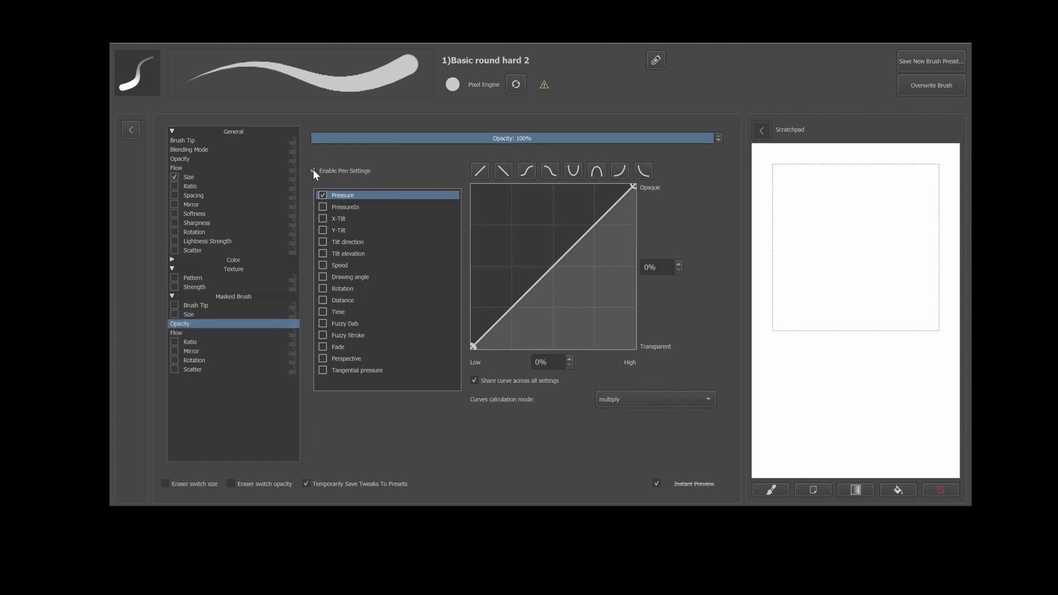
pyautogui.click(313, 171)
pyautogui.click(193, 332)
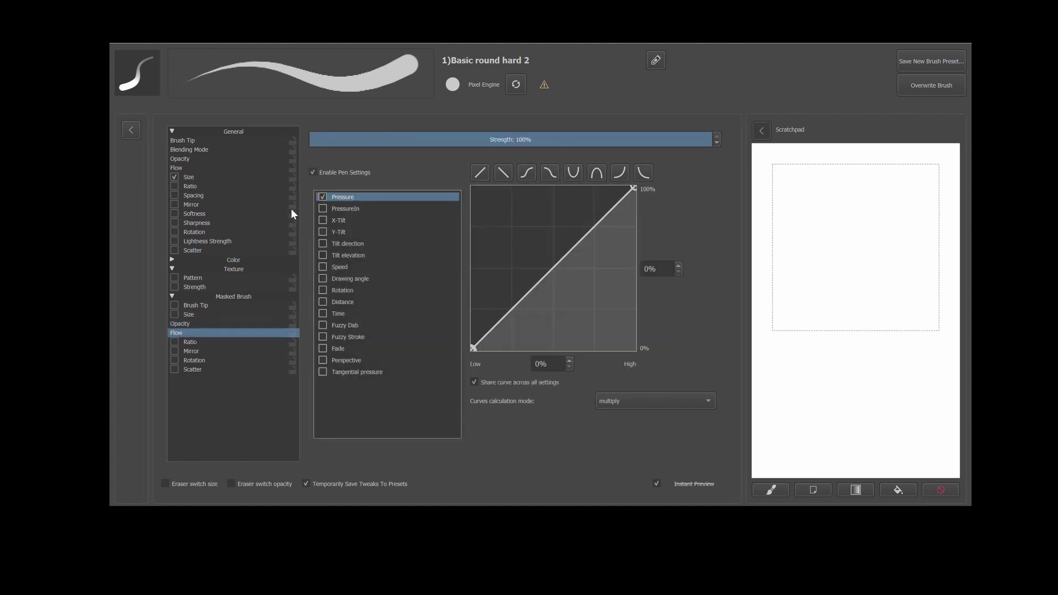
pyautogui.click(313, 172)
pyautogui.click(210, 342)
pyautogui.click(210, 352)
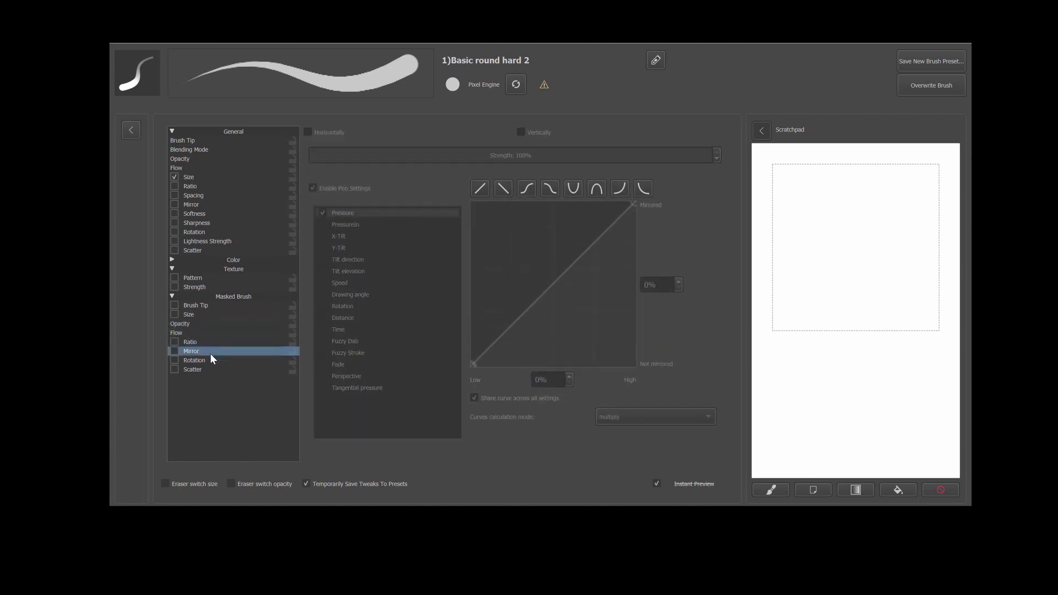
pyautogui.click(213, 360)
pyautogui.click(215, 369)
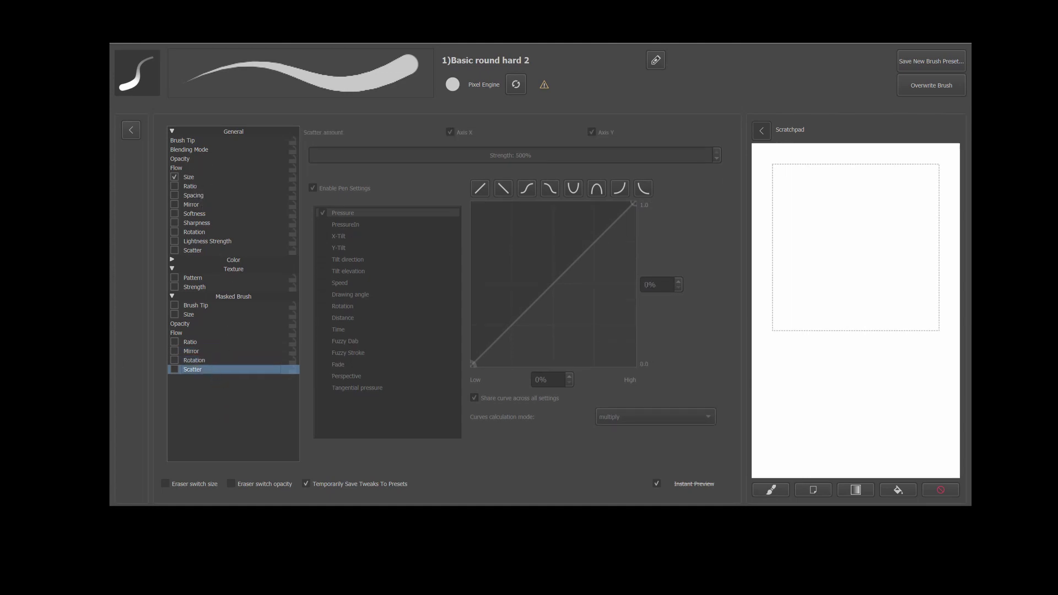
pyautogui.click(192, 177)
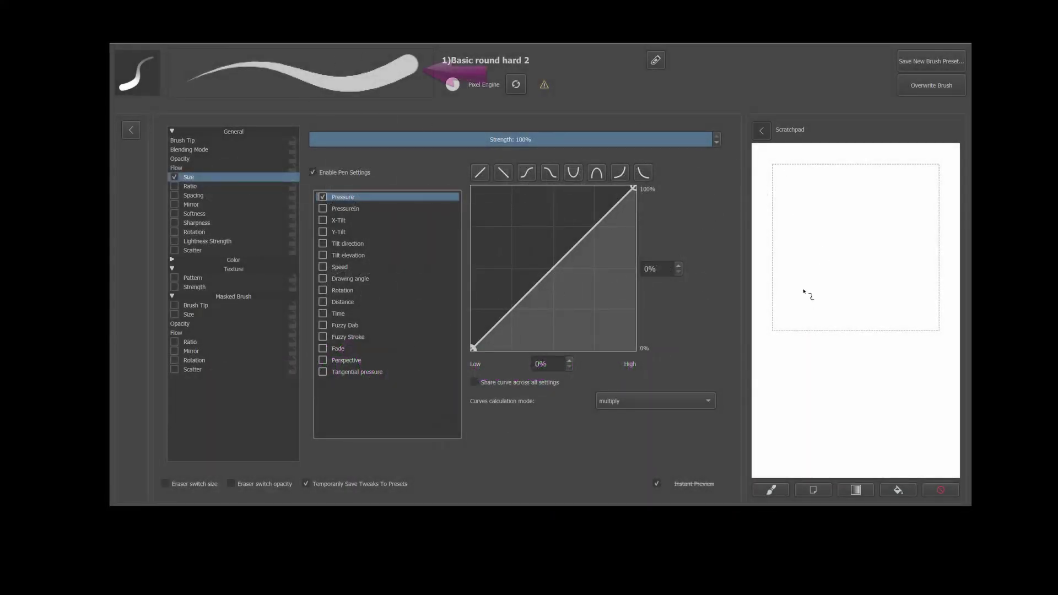
# Paint a pressure-tapered black test stroke on the scratchpad
pyautogui.moveTo(781, 325); pyautogui.dragTo(864, 172)
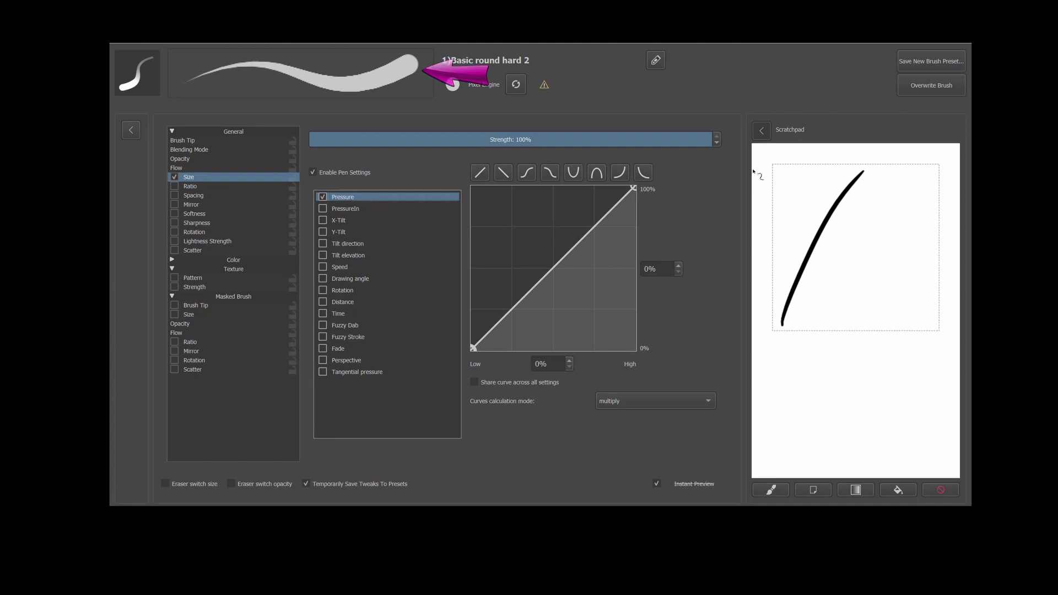
# Drop the size curve's high-pressure end to 14%, test thin wavy strokes, then clear the scratchpad
pyautogui.click(937, 490)
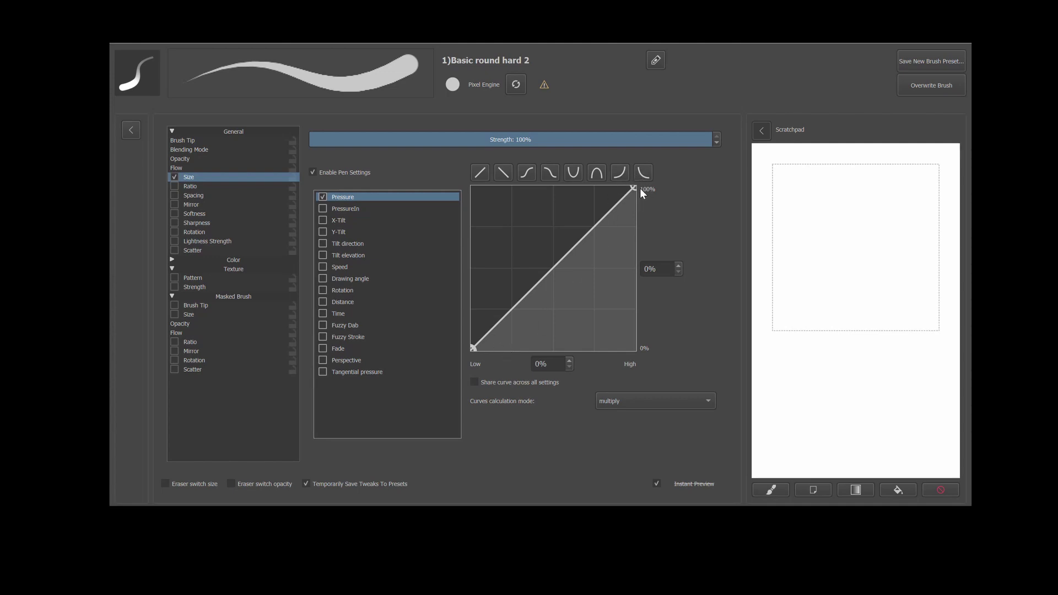
pyautogui.moveTo(634, 188); pyautogui.dragTo(649, 329)
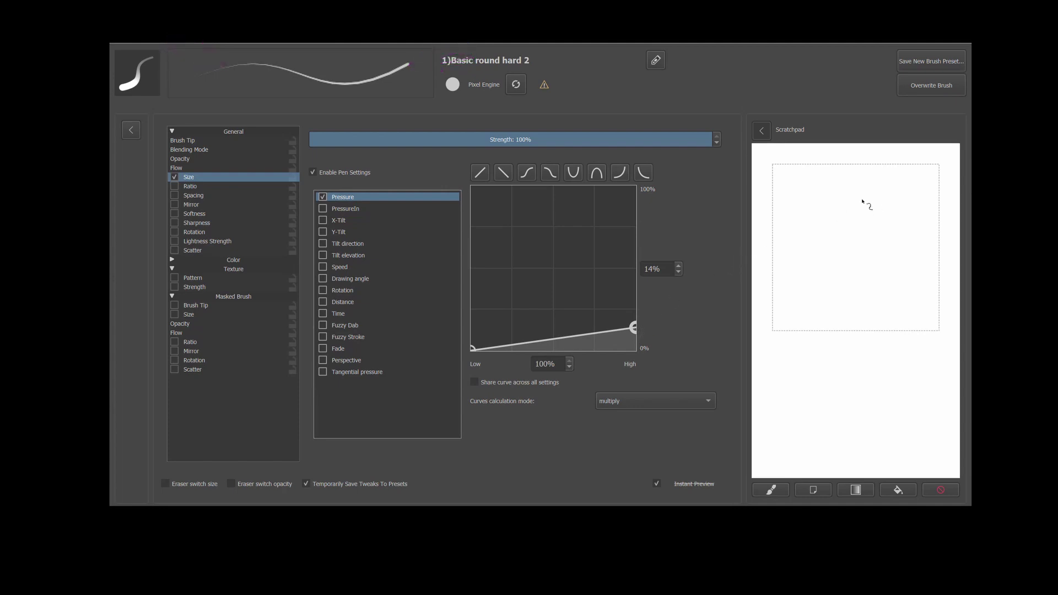
pyautogui.moveTo(859, 205)
pyautogui.mouseDown()
pyautogui.moveTo(839, 310)
pyautogui.moveTo(844, 382)
pyautogui.mouseUp()
pyautogui.moveTo(797, 230)
pyautogui.mouseDown()
pyautogui.moveTo(822, 400)
pyautogui.moveTo(880, 355)
pyautogui.moveTo(891, 192)
pyautogui.mouseUp()
pyautogui.moveTo(903, 379)
pyautogui.mouseDown()
pyautogui.moveTo(916, 322)
pyautogui.moveTo(910, 204)
pyautogui.mouseUp()
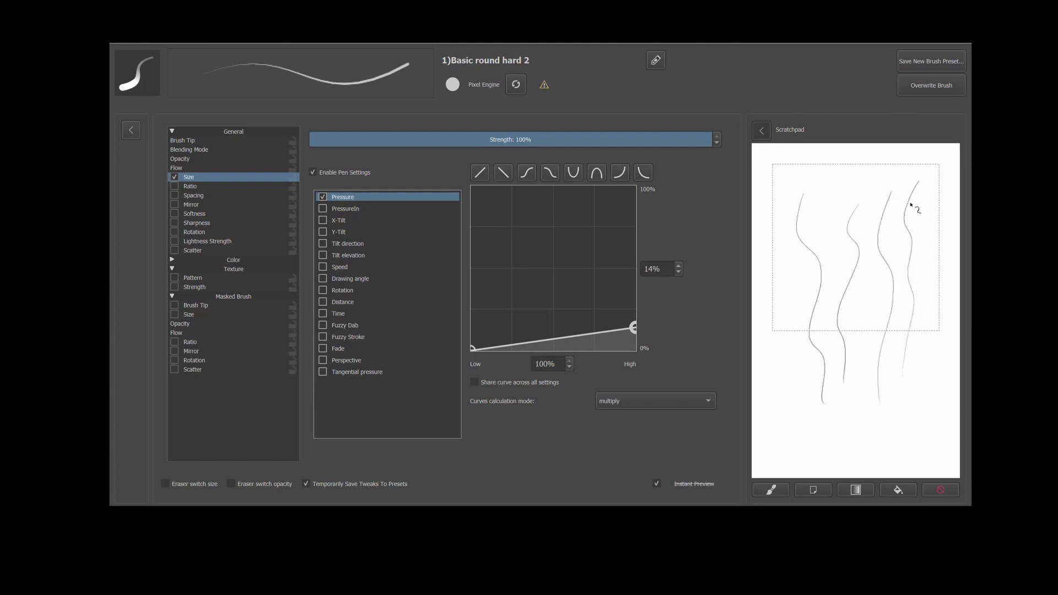
pyautogui.click(941, 490)
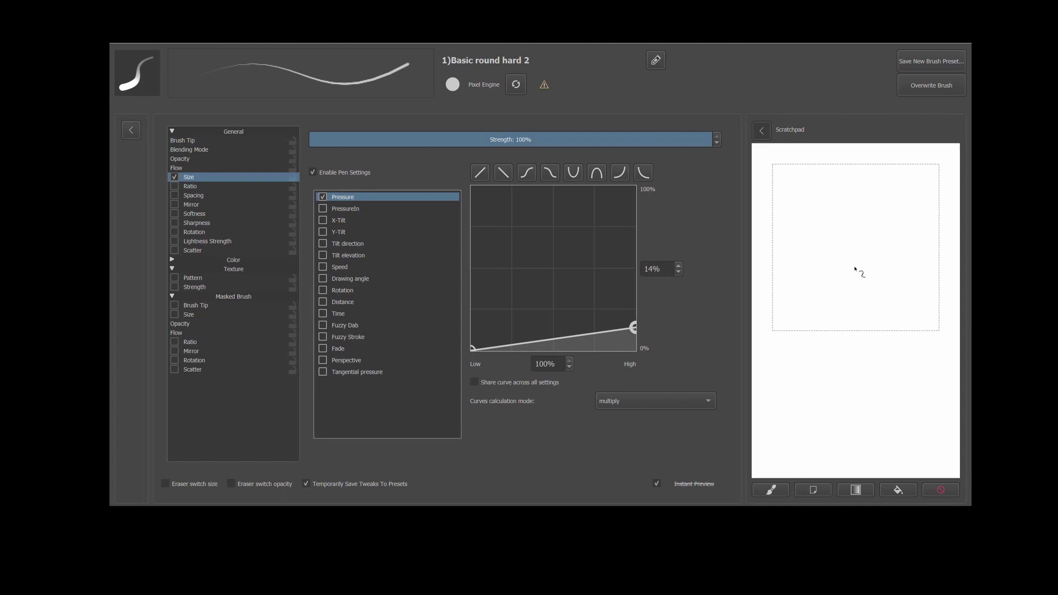
# Add a mid-curve point lifted to about 69%, and raise both curve ends slightly
pyautogui.click(555, 335)
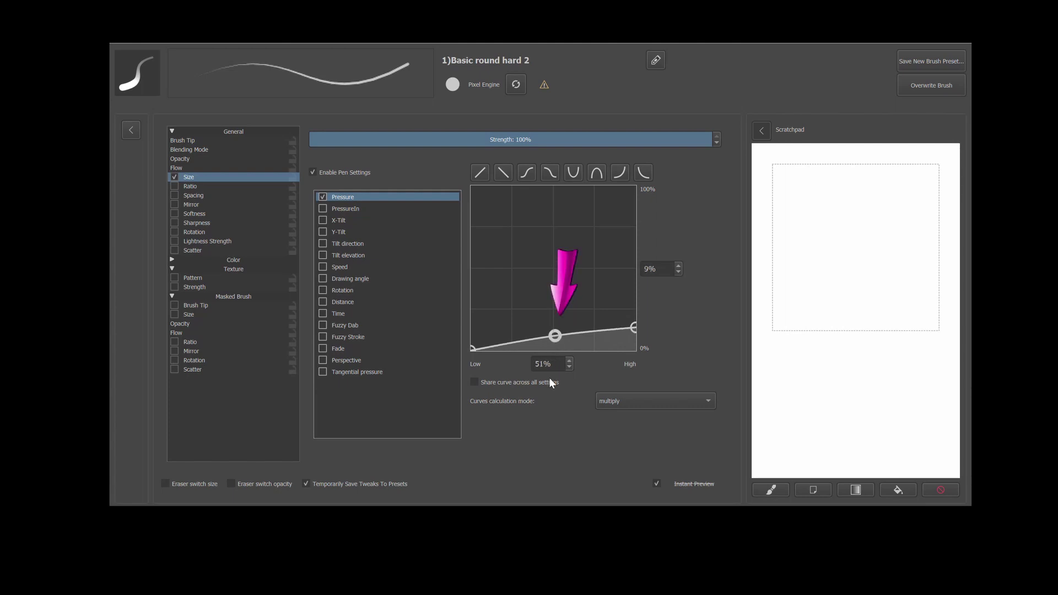
pyautogui.moveTo(557, 333); pyautogui.dragTo(553, 258)
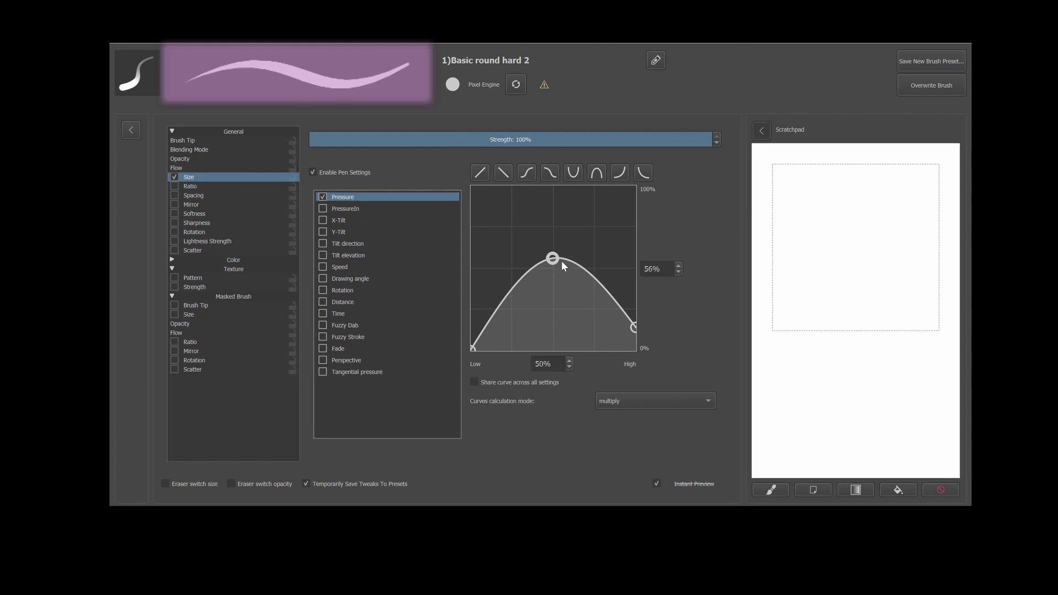
pyautogui.moveTo(553, 258); pyautogui.dragTo(553, 232)
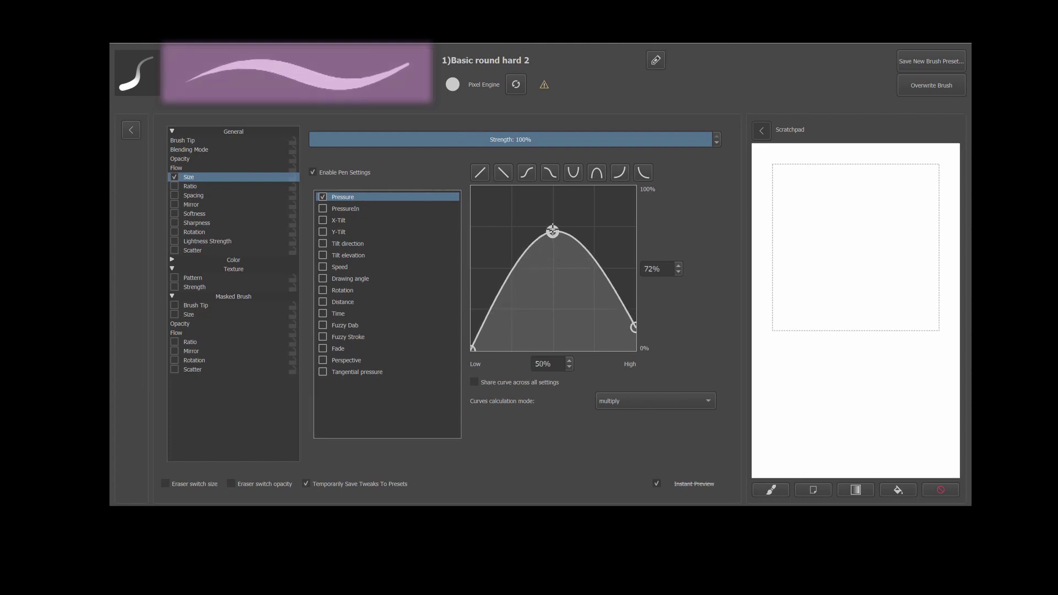
pyautogui.moveTo(801, 222)
pyautogui.mouseDown()
pyautogui.moveTo(827, 195)
pyautogui.moveTo(810, 346)
pyautogui.mouseUp()
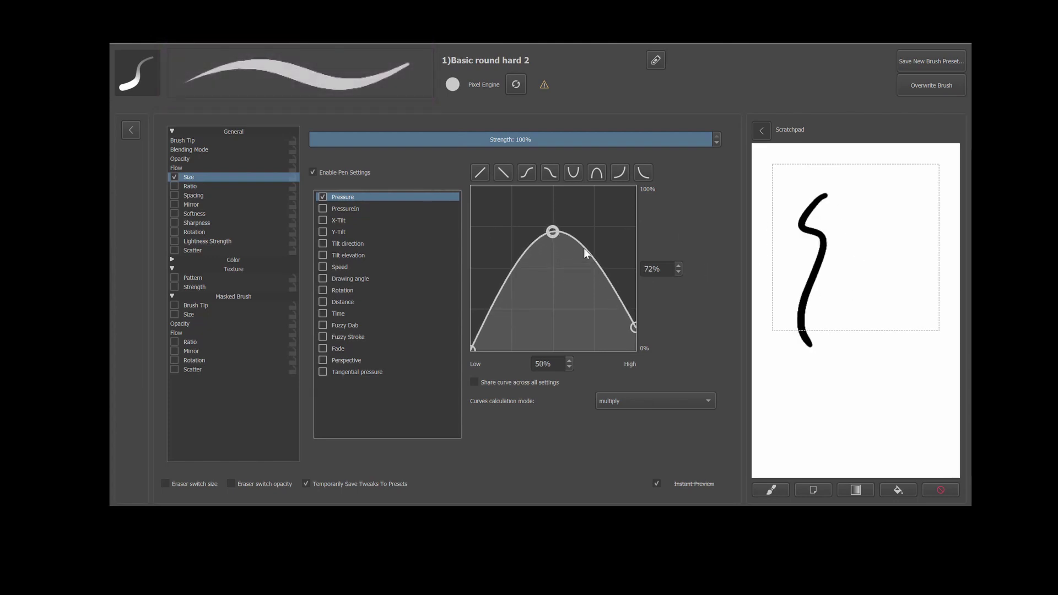
pyautogui.moveTo(553, 231); pyautogui.dragTo(554, 237)
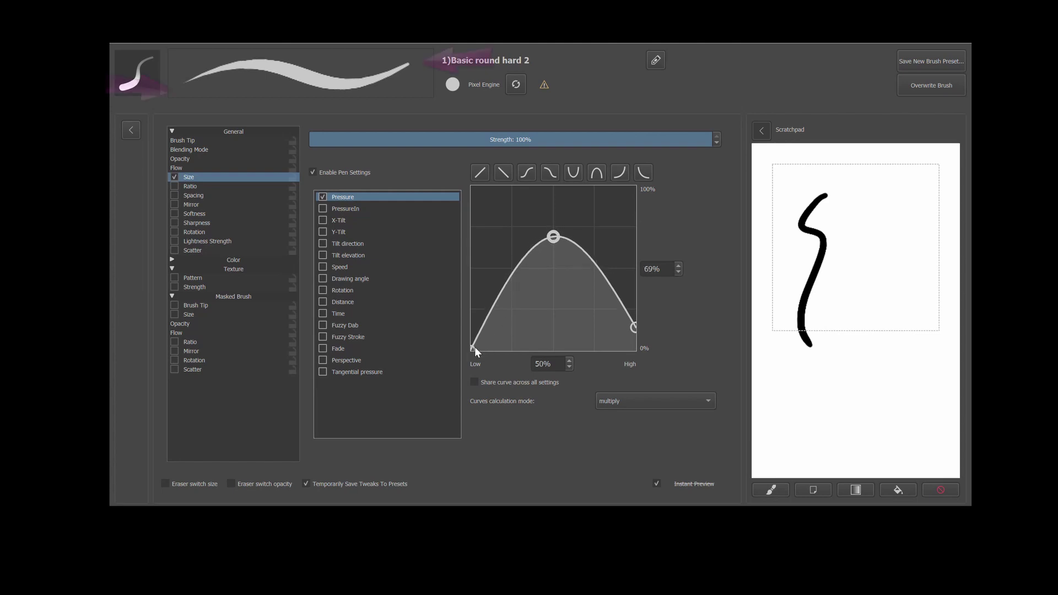
pyautogui.moveTo(475, 347)
pyautogui.mouseDown()
pyautogui.moveTo(472, 273)
pyautogui.moveTo(472, 332)
pyautogui.mouseUp()
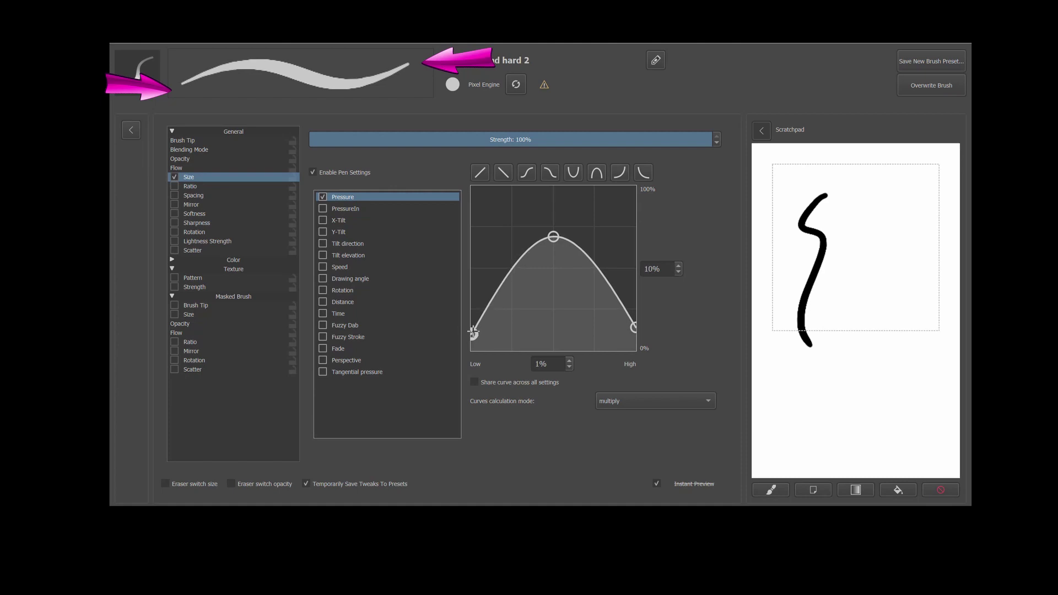
pyautogui.moveTo(634, 328)
pyautogui.mouseDown()
pyautogui.moveTo(631, 248)
pyautogui.moveTo(633, 326)
pyautogui.mouseUp()
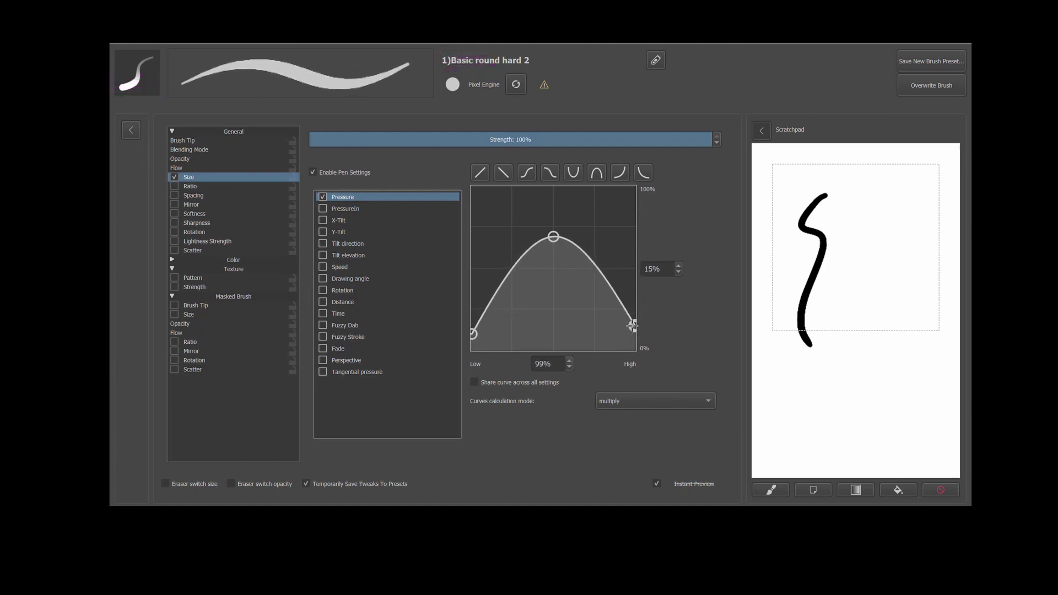
# Paint two S-shaped test strokes on the scratchpad, then clear it
pyautogui.click(939, 490)
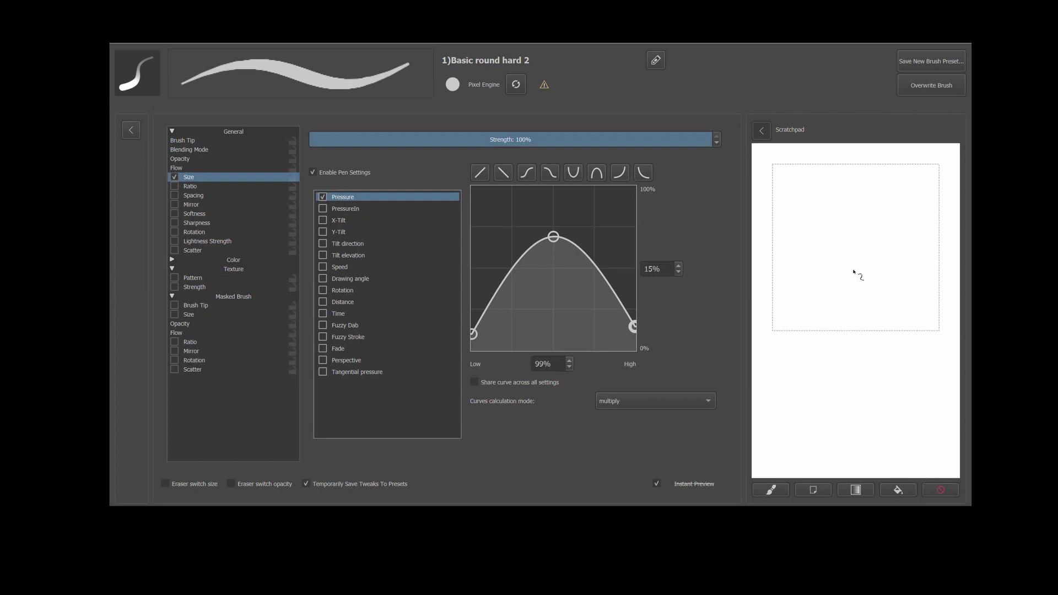
pyautogui.moveTo(844, 190); pyautogui.dragTo(845, 375)
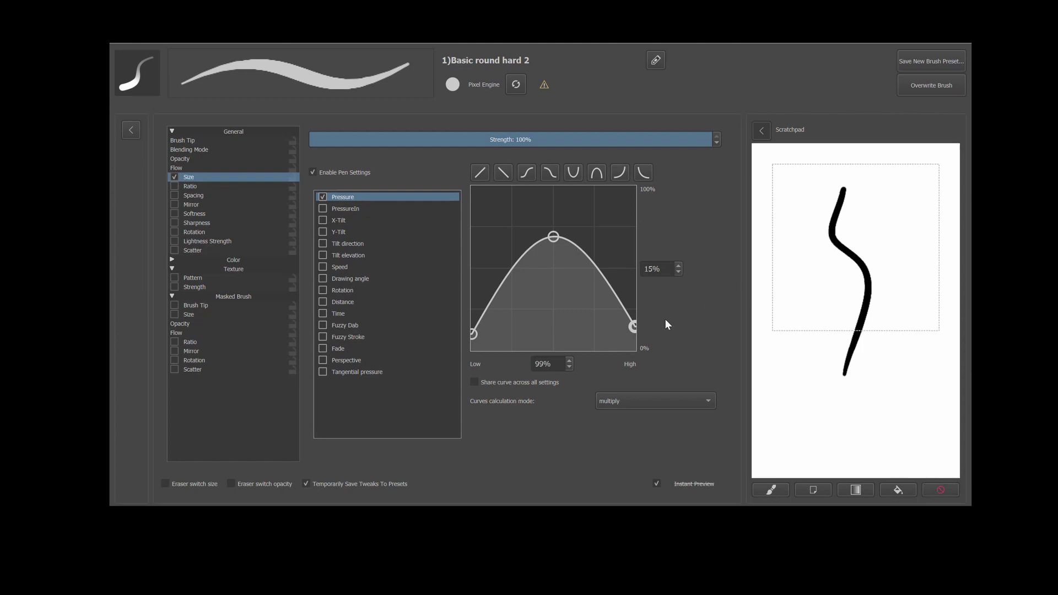
pyautogui.moveTo(916, 175); pyautogui.dragTo(898, 410)
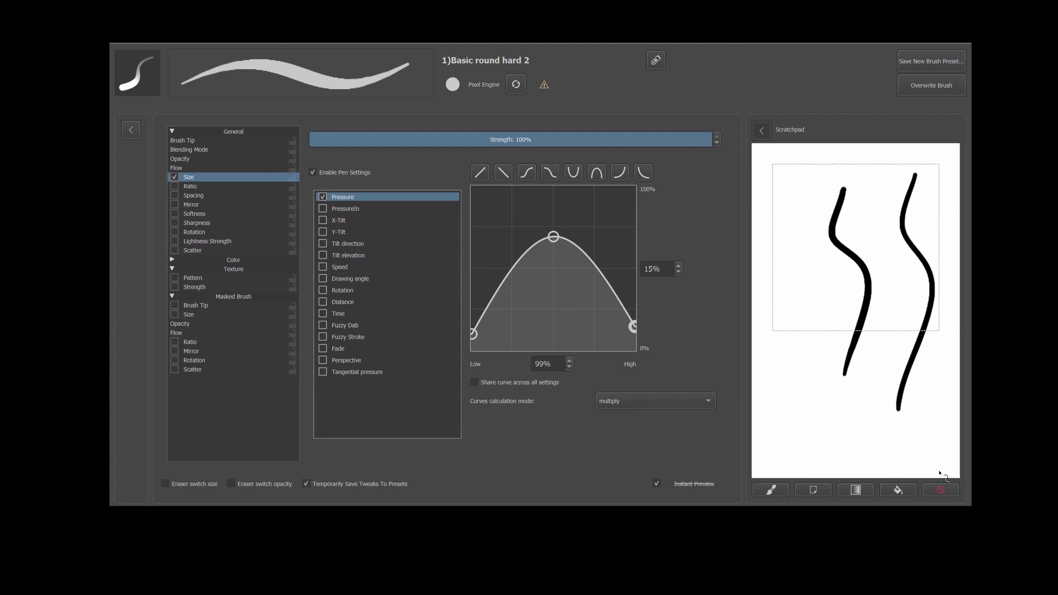
pyautogui.click(942, 490)
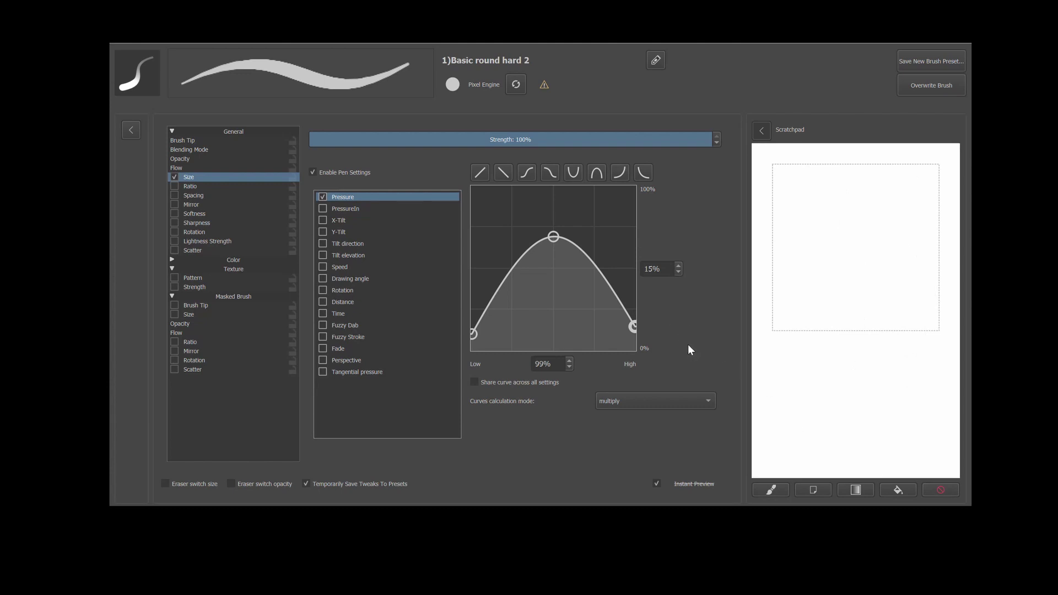
# Paint four vertical and three wavy test strokes on the scratchpad
pyautogui.moveTo(817, 175); pyautogui.dragTo(811, 284)
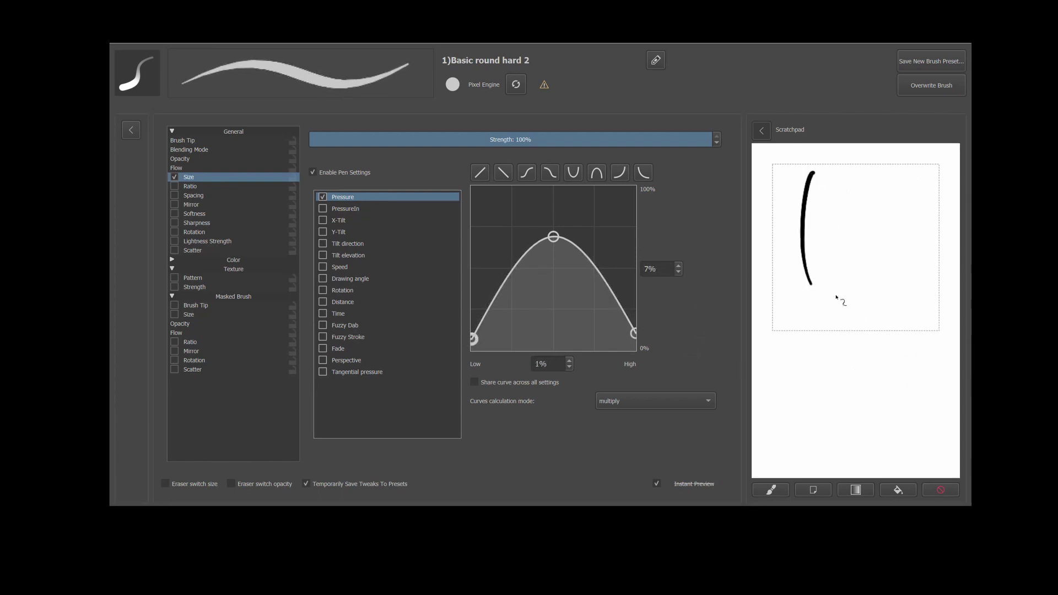
pyautogui.moveTo(823, 188); pyautogui.dragTo(829, 318)
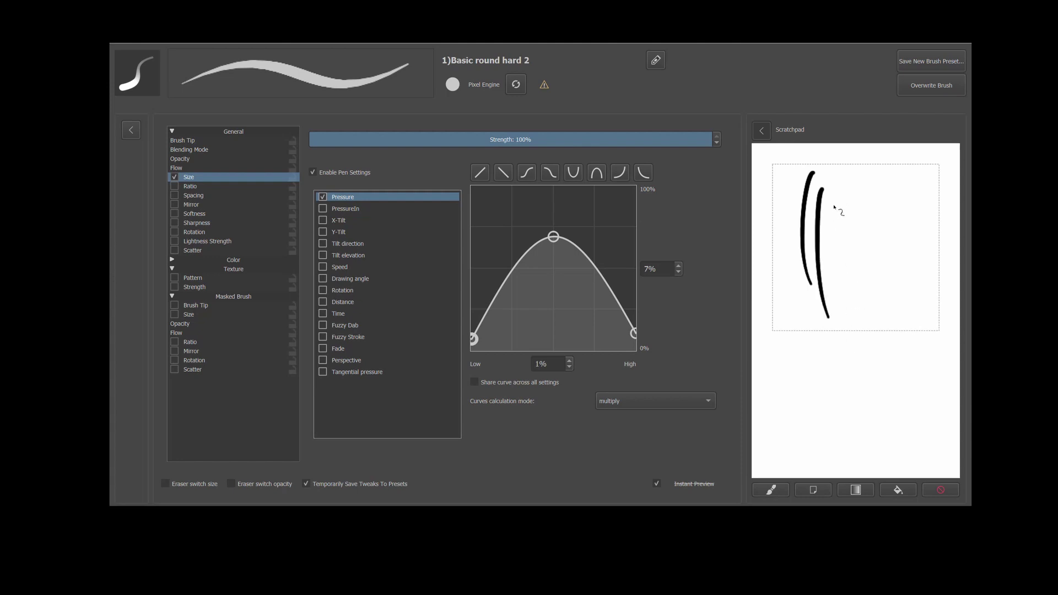
pyautogui.moveTo(834, 203); pyautogui.dragTo(840, 294)
pyautogui.moveTo(847, 219); pyautogui.dragTo(855, 280)
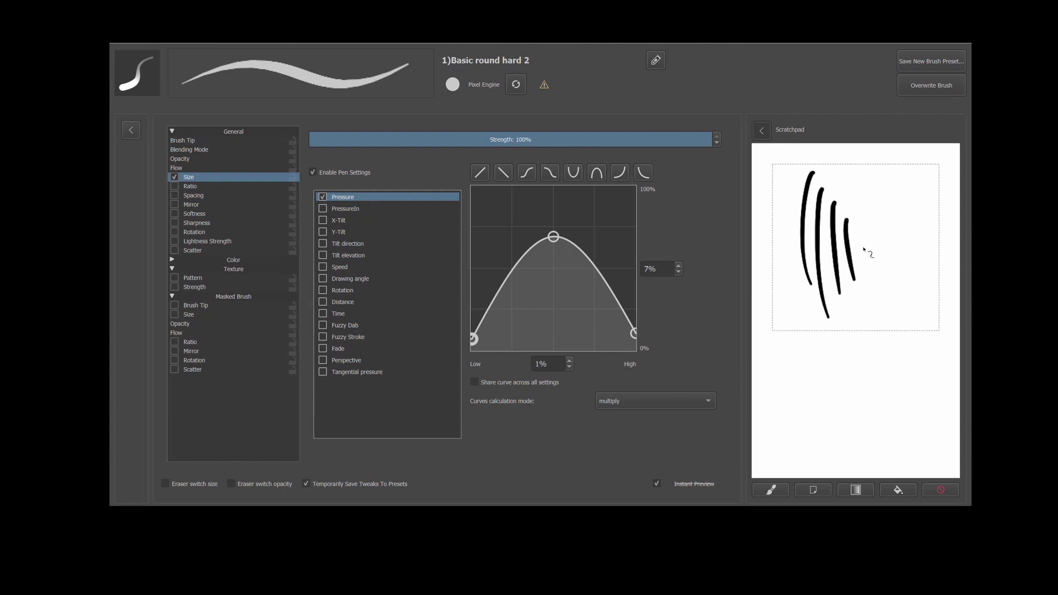
pyautogui.moveTo(852, 205)
pyautogui.mouseDown()
pyautogui.moveTo(880, 210)
pyautogui.moveTo(861, 237)
pyautogui.moveTo(895, 241)
pyautogui.mouseUp()
pyautogui.moveTo(864, 277); pyautogui.dragTo(895, 302)
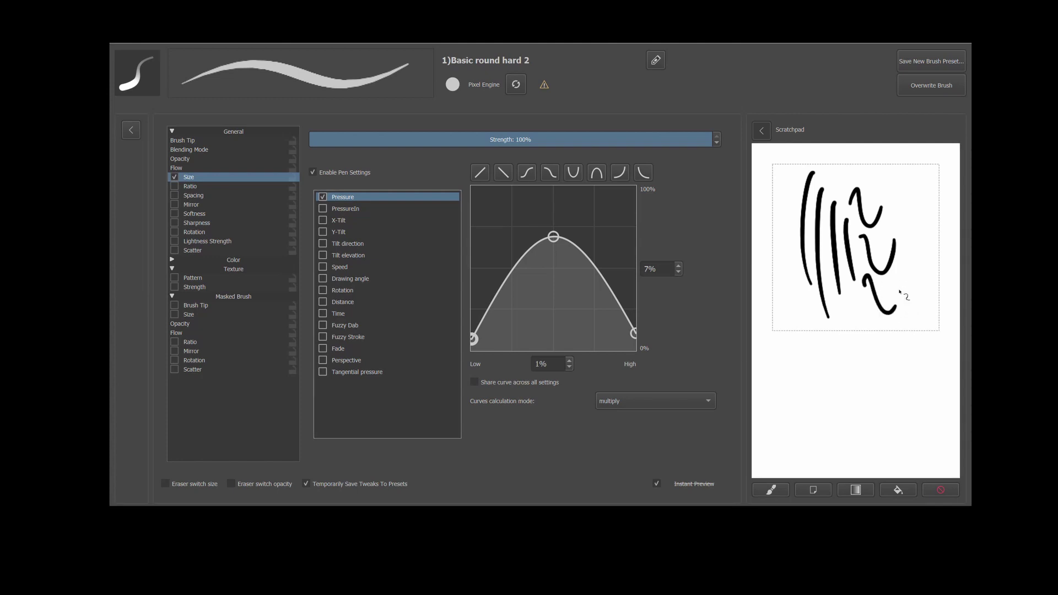
pyautogui.click(919, 61)
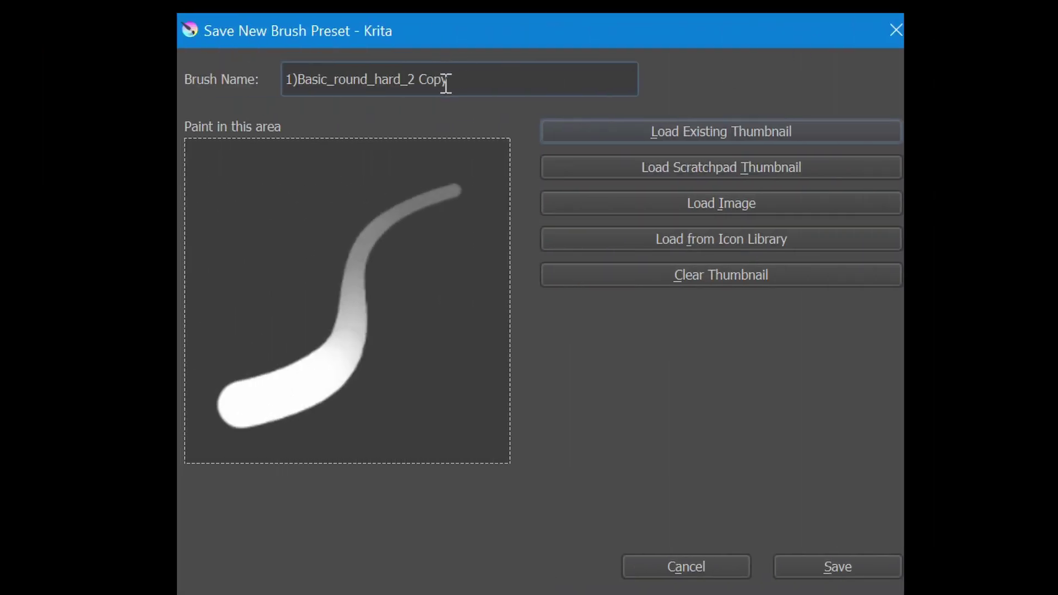
# Name the preset 'CH_BASIC ROUND MODIFIED TAPERED JUNE 2021' and load the scratchpad thumbnail
pyautogui.moveTo(446, 81); pyautogui.dragTo(189, 143)
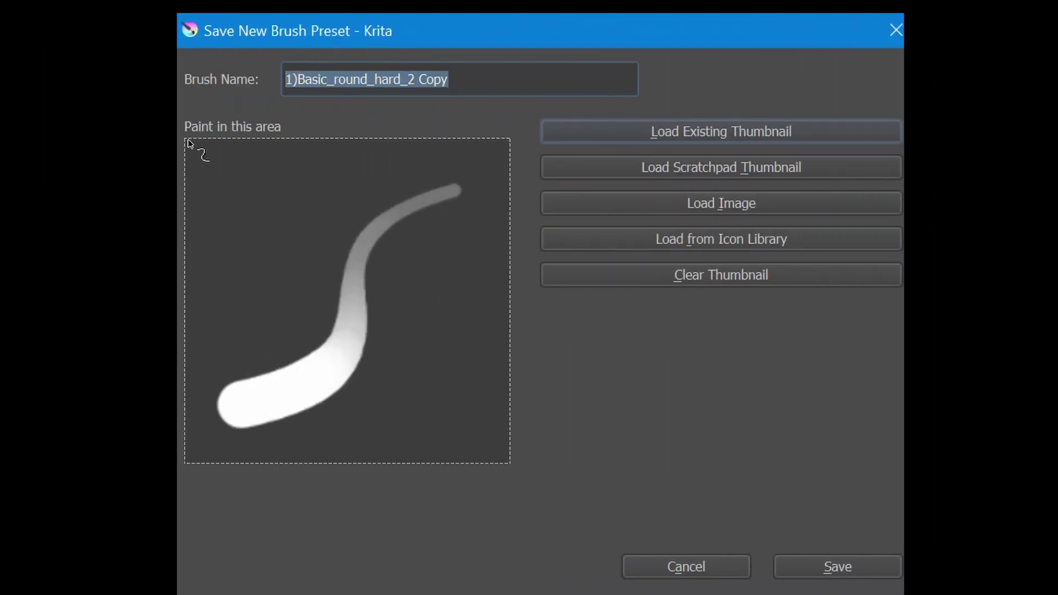
pyautogui.write('CH_')
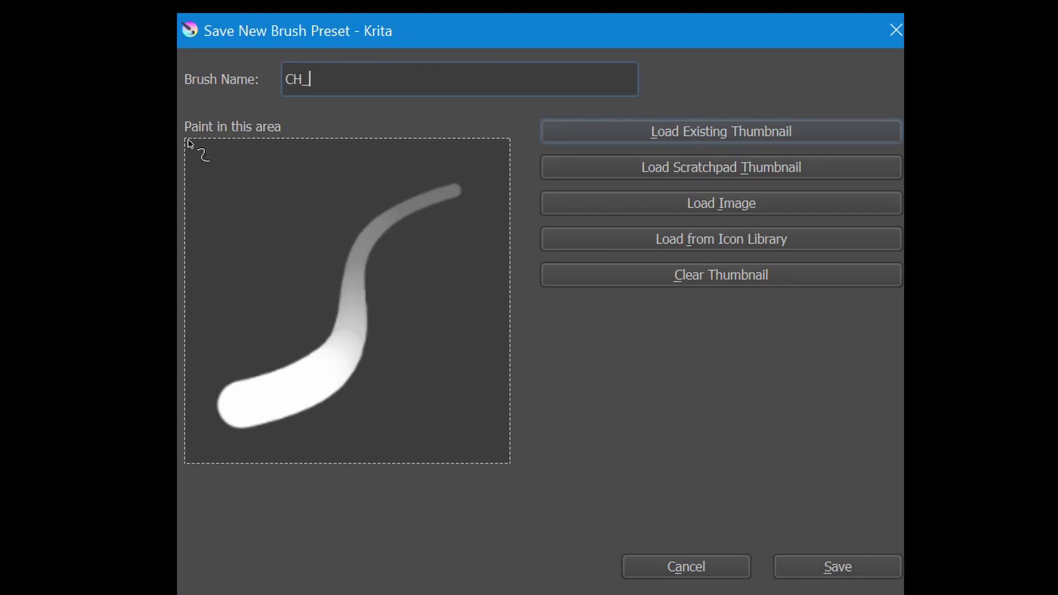
pyautogui.write('BASIC ROUND MODIFIED TAPERED JUNE 2021')
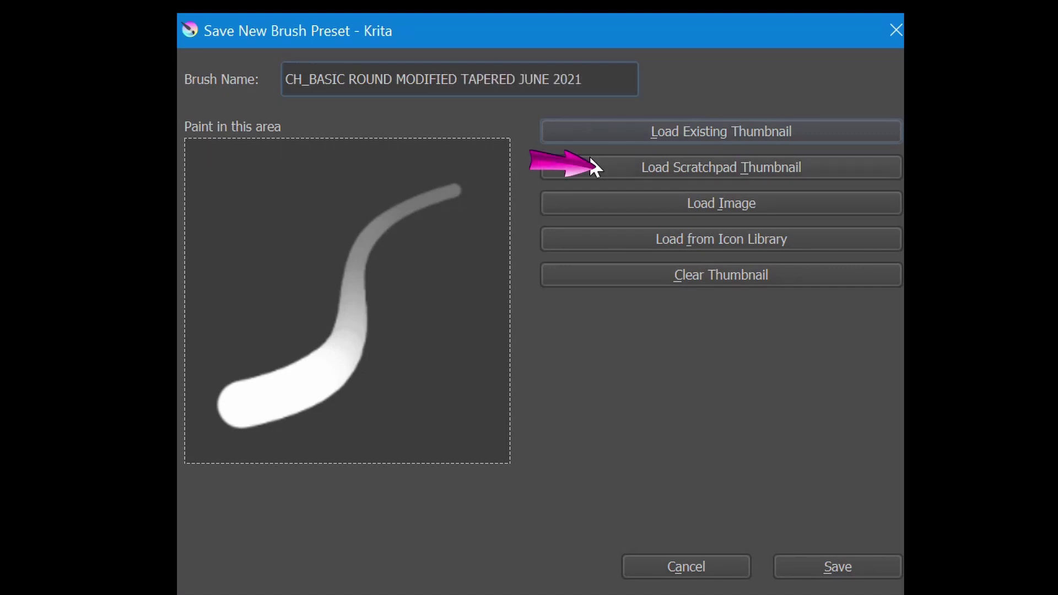
pyautogui.click(613, 177)
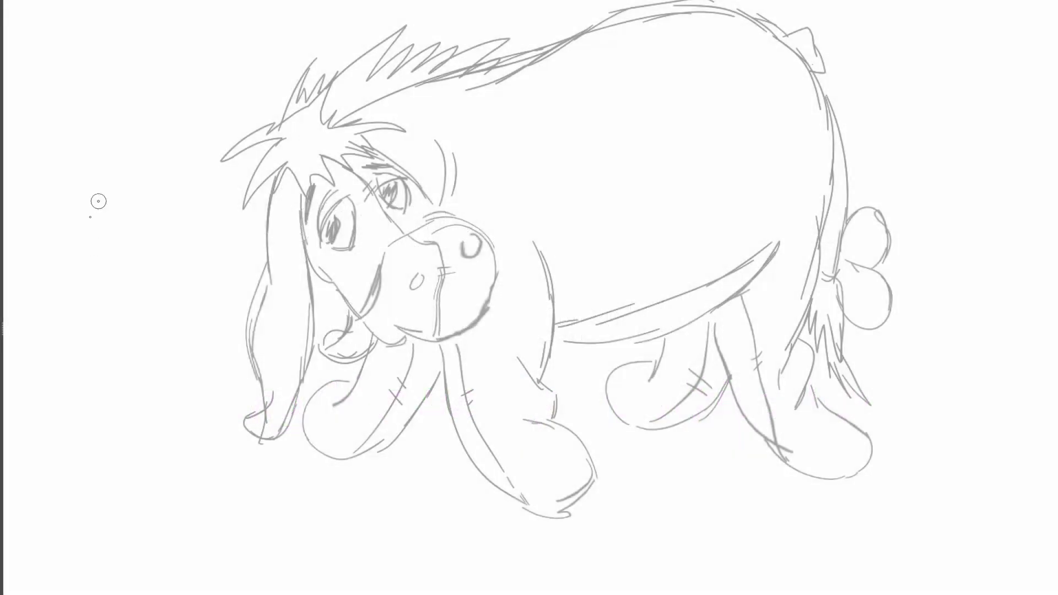
# Draw four test strokes left of the sketch, then delete them
pyautogui.moveTo(97, 203); pyautogui.dragTo(86, 330)
pyautogui.moveTo(112, 230); pyautogui.dragTo(94, 429)
pyautogui.moveTo(141, 241); pyautogui.dragTo(122, 469)
pyautogui.moveTo(153, 294); pyautogui.dragTo(142, 580)
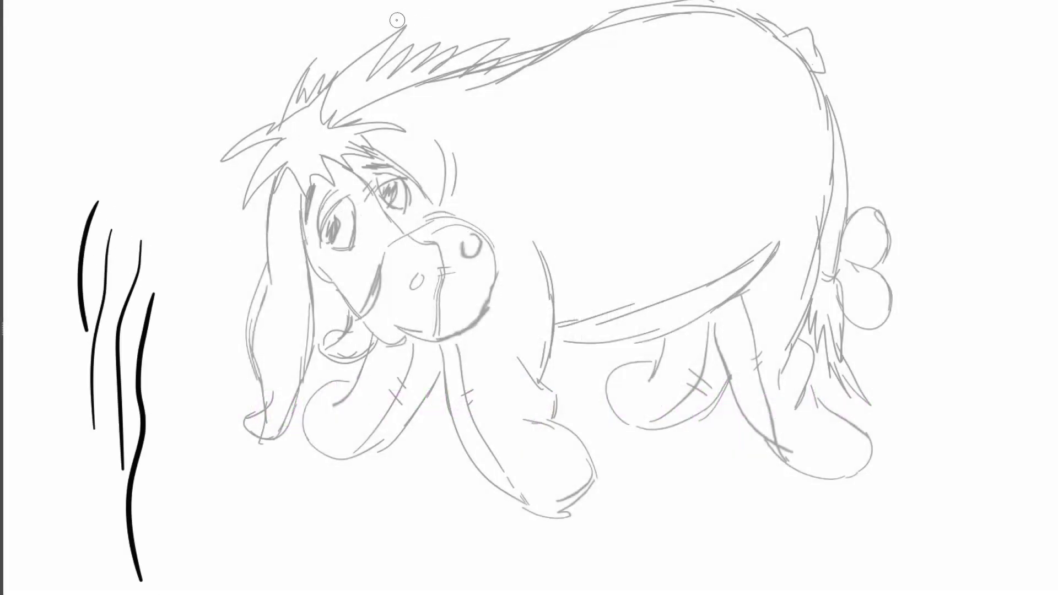
pyautogui.press('Delete')
# Ink the front and hind leg outlines, undoing two misplaced hind-leg strokes
pyautogui.moveTo(718, 307)
pyautogui.mouseDown()
pyautogui.moveTo(717, 343)
pyautogui.moveTo(753, 431)
pyautogui.moveTo(843, 461)
pyautogui.mouseUp()
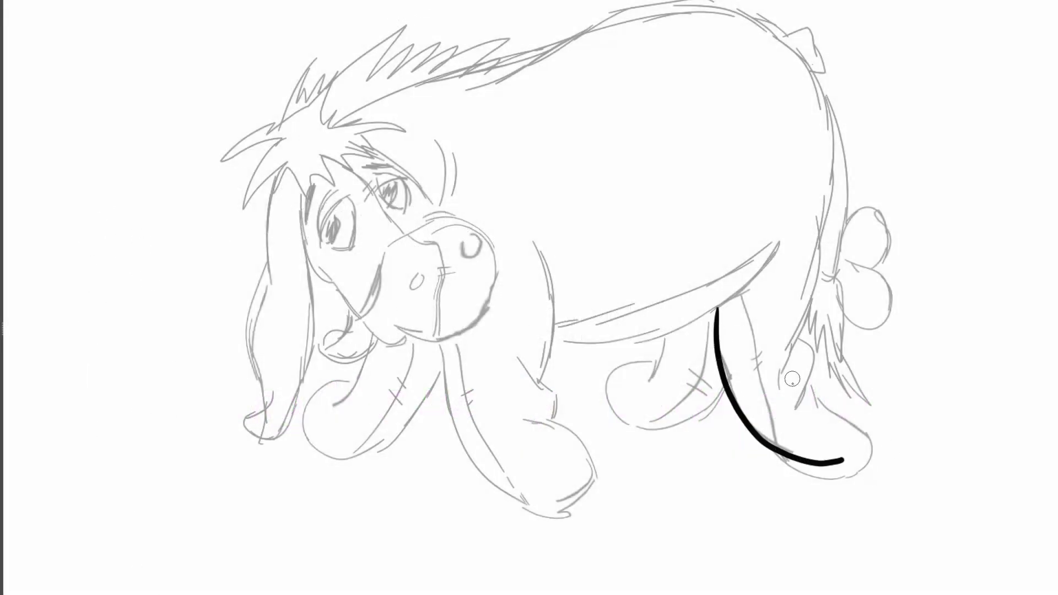
pyautogui.hotkey('ctrl', 'z')
pyautogui.moveTo(716, 311)
pyautogui.mouseDown()
pyautogui.moveTo(750, 429)
pyautogui.moveTo(854, 450)
pyautogui.moveTo(834, 401)
pyautogui.moveTo(867, 435)
pyautogui.moveTo(827, 485)
pyautogui.moveTo(798, 474)
pyautogui.moveTo(753, 420)
pyautogui.moveTo(716, 346)
pyautogui.moveTo(787, 470)
pyautogui.mouseUp()
pyautogui.hotkey('ctrl', 'z')
pyautogui.hotkey('ctrl', 'z')
pyautogui.moveTo(666, 335); pyautogui.dragTo(634, 394)
pyautogui.moveTo(662, 361)
pyautogui.mouseDown()
pyautogui.moveTo(683, 443)
pyautogui.moveTo(726, 387)
pyautogui.mouseUp()
pyautogui.moveTo(644, 423); pyautogui.dragTo(717, 297)
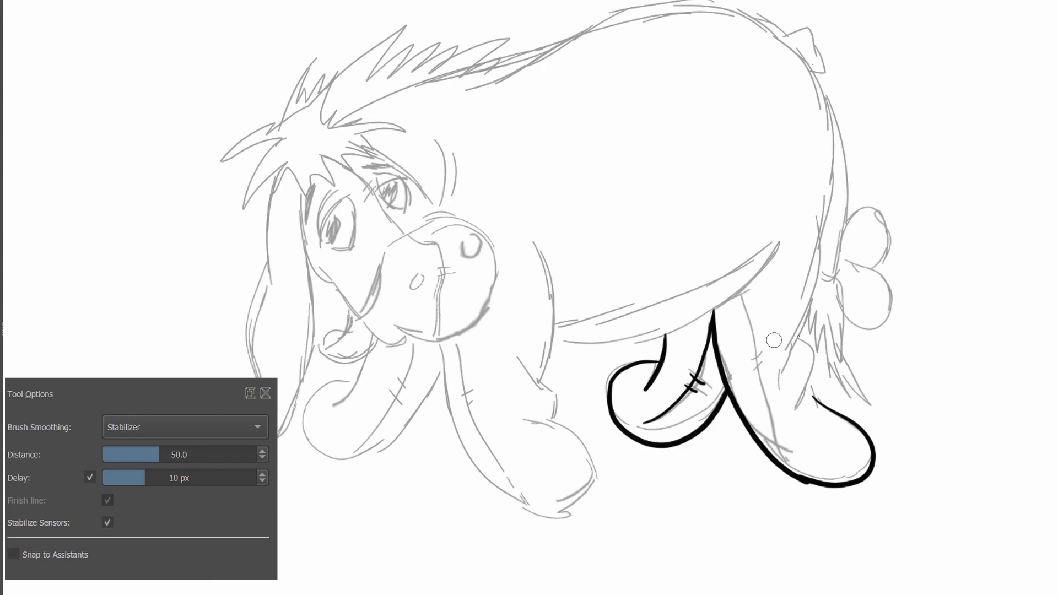
pyautogui.moveTo(810, 460); pyautogui.dragTo(750, 301)
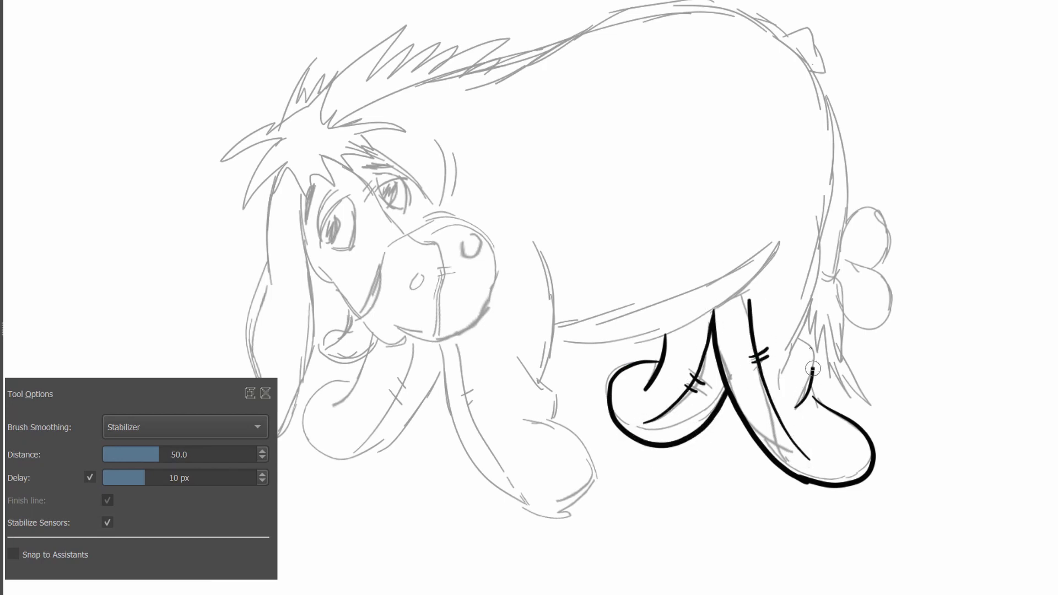
pyautogui.moveTo(813, 369); pyautogui.dragTo(798, 325)
pyautogui.moveTo(783, 361)
pyautogui.mouseDown()
pyautogui.moveTo(830, 231)
pyautogui.moveTo(825, 279)
pyautogui.moveTo(882, 339)
pyautogui.mouseUp()
# Ink the tail, tail hair, bow lobes, back outline and tail-tuft bump
pyautogui.moveTo(827, 284)
pyautogui.mouseDown()
pyautogui.moveTo(819, 315)
pyautogui.moveTo(849, 386)
pyautogui.mouseUp()
pyautogui.moveTo(827, 336); pyautogui.dragTo(881, 418)
pyautogui.moveTo(843, 242)
pyautogui.mouseDown()
pyautogui.moveTo(881, 339)
pyautogui.moveTo(868, 220)
pyautogui.moveTo(813, 71)
pyautogui.mouseUp()
pyautogui.moveTo(849, 177); pyautogui.dragTo(741, 15)
pyautogui.hotkey('ctrl', 'z')
pyautogui.moveTo(833, 243); pyautogui.dragTo(780, 40)
pyautogui.moveTo(807, 303); pyautogui.dragTo(286, 168)
pyautogui.moveTo(124, 308); pyautogui.dragTo(146, 350)
pyautogui.moveTo(118, 325); pyautogui.dragTo(140, 372)
pyautogui.press('5')
# Outline the left ear, redoing one misplaced stroke
pyautogui.moveTo(276, 172); pyautogui.dragTo(274, 285)
pyautogui.moveTo(270, 267)
pyautogui.mouseDown()
pyautogui.moveTo(250, 400)
pyautogui.moveTo(266, 439)
pyautogui.mouseUp()
pyautogui.moveTo(317, 262)
pyautogui.mouseDown()
pyautogui.moveTo(270, 440)
pyautogui.moveTo(297, 422)
pyautogui.mouseUp()
pyautogui.hotkey('ctrl', 'z')
pyautogui.moveTo(304, 183)
pyautogui.mouseDown()
pyautogui.moveTo(317, 276)
pyautogui.moveTo(408, 344)
pyautogui.mouseUp()
# Ink the jaw line, snout outline, inner snout line and both nostrils
pyautogui.moveTo(405, 331); pyautogui.dragTo(499, 259)
pyautogui.moveTo(485, 220); pyautogui.dragTo(381, 309)
pyautogui.moveTo(458, 264); pyautogui.dragTo(447, 317)
pyautogui.moveTo(411, 270); pyautogui.dragTo(419, 287)
pyautogui.moveTo(466, 237); pyautogui.dragTo(473, 257)
# Ink the forehead, eyebrows, eyes, pupils and the top of the left ear
pyautogui.moveTo(352, 171); pyautogui.dragTo(408, 231)
pyautogui.moveTo(323, 234)
pyautogui.mouseDown()
pyautogui.moveTo(356, 194)
pyautogui.moveTo(414, 190)
pyautogui.mouseUp()
pyautogui.moveTo(353, 196); pyautogui.dragTo(336, 243)
pyautogui.moveTo(388, 187); pyautogui.dragTo(399, 193)
pyautogui.moveTo(336, 182); pyautogui.dragTo(326, 232)
pyautogui.moveTo(364, 163); pyautogui.dragTo(394, 167)
pyautogui.moveTo(334, 179); pyautogui.dragTo(317, 218)
pyautogui.moveTo(245, 204); pyautogui.dragTo(285, 138)
pyautogui.moveTo(259, 181); pyautogui.dragTo(292, 162)
# Ink the forelock, the left-side tufts and the top of the mane
pyautogui.moveTo(353, 190)
pyautogui.mouseDown()
pyautogui.moveTo(320, 157)
pyautogui.moveTo(422, 138)
pyautogui.mouseUp()
pyautogui.moveTo(286, 130)
pyautogui.mouseDown()
pyautogui.moveTo(330, 58)
pyautogui.moveTo(226, 120)
pyautogui.moveTo(218, 180)
pyautogui.mouseUp()
pyautogui.moveTo(320, 110); pyautogui.dragTo(447, 48)
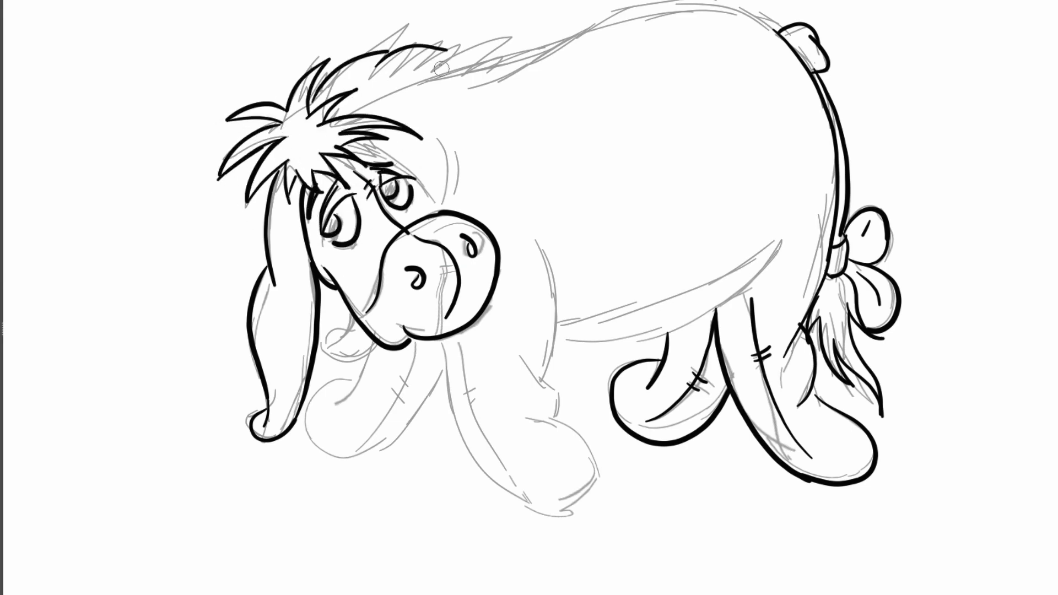
pyautogui.moveTo(356, 113); pyautogui.dragTo(515, 66)
pyautogui.moveTo(436, 55); pyautogui.dragTo(494, 53)
pyautogui.scroll(2, 680, 90)
# Ink the back, front of the body, two belly lines, lower lip and front legs
pyautogui.moveTo(478, 131); pyautogui.dragTo(780, 69)
pyautogui.moveTo(499, 116); pyautogui.dragTo(558, 92)
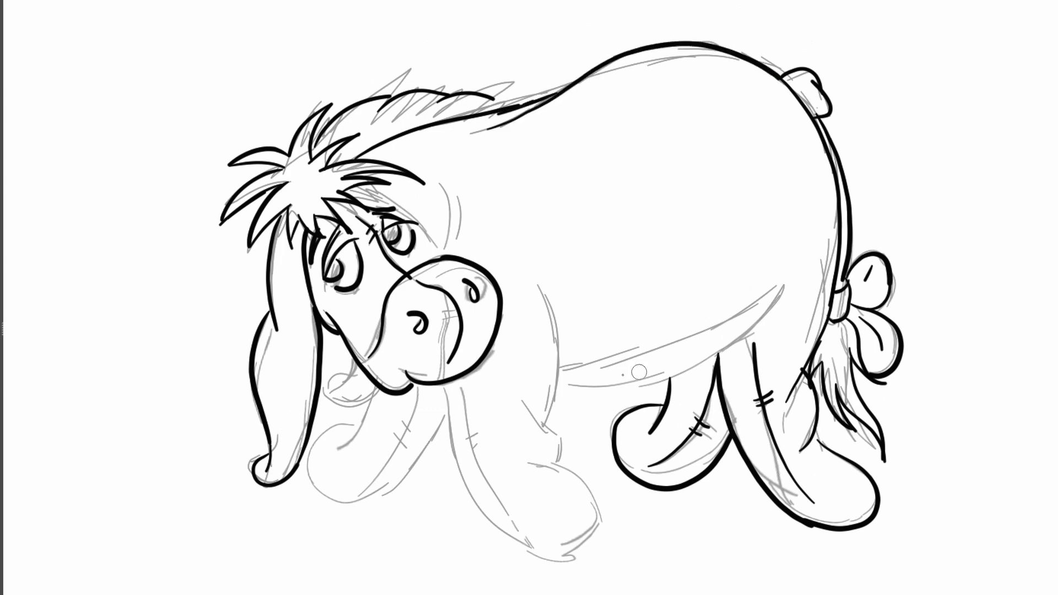
pyautogui.moveTo(537, 286)
pyautogui.mouseDown()
pyautogui.moveTo(545, 416)
pyautogui.moveTo(792, 274)
pyautogui.mouseUp()
pyautogui.moveTo(563, 368)
pyautogui.mouseDown()
pyautogui.moveTo(689, 329)
pyautogui.moveTo(761, 292)
pyautogui.mouseUp()
pyautogui.moveTo(353, 364)
pyautogui.mouseDown()
pyautogui.moveTo(379, 406)
pyautogui.moveTo(331, 502)
pyautogui.mouseUp()
pyautogui.moveTo(457, 386); pyautogui.dragTo(520, 529)
pyautogui.moveTo(524, 411); pyautogui.dragTo(568, 460)
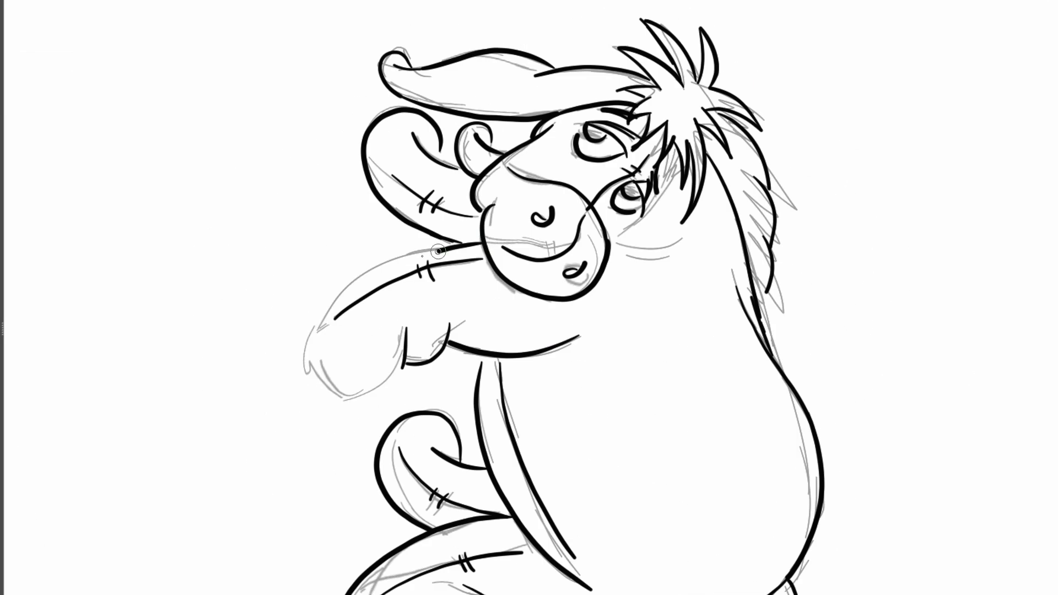
pyautogui.moveTo(438, 252); pyautogui.dragTo(394, 302)
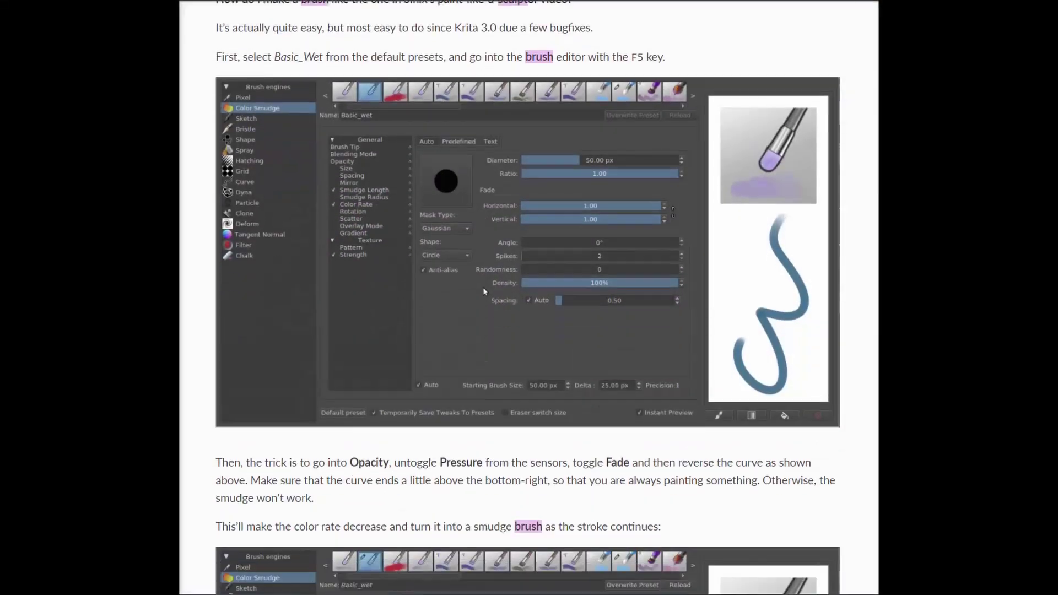
# Scroll the Krita Manual's Basic_Wet smudge-brush steps down to the Color Rate section
pyautogui.scroll(-12, 485, 85)
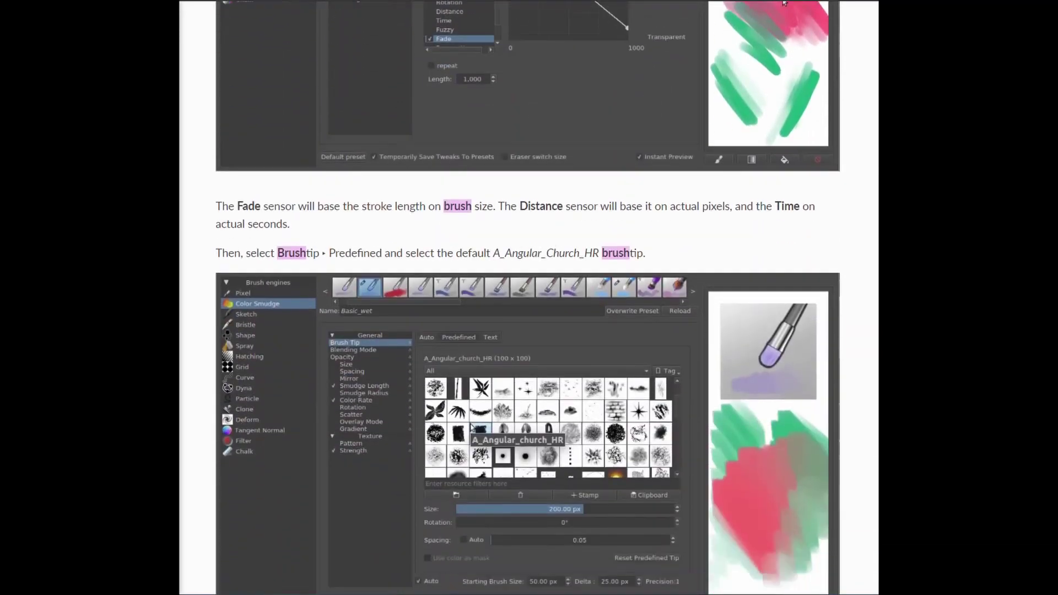
pyautogui.scroll(-15, 528, 298)
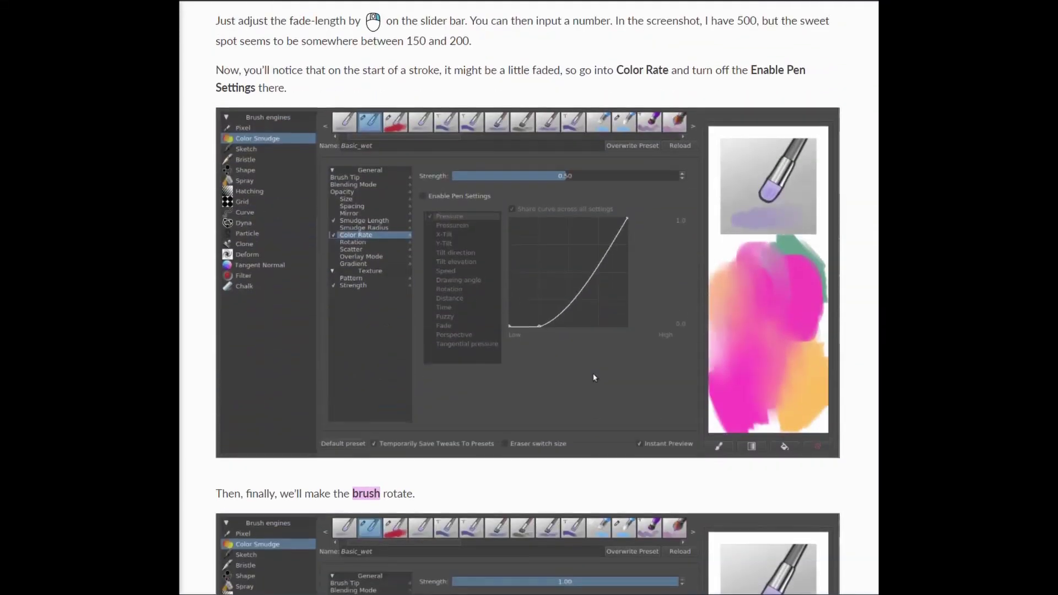
pyautogui.scroll(-12, 594, 264)
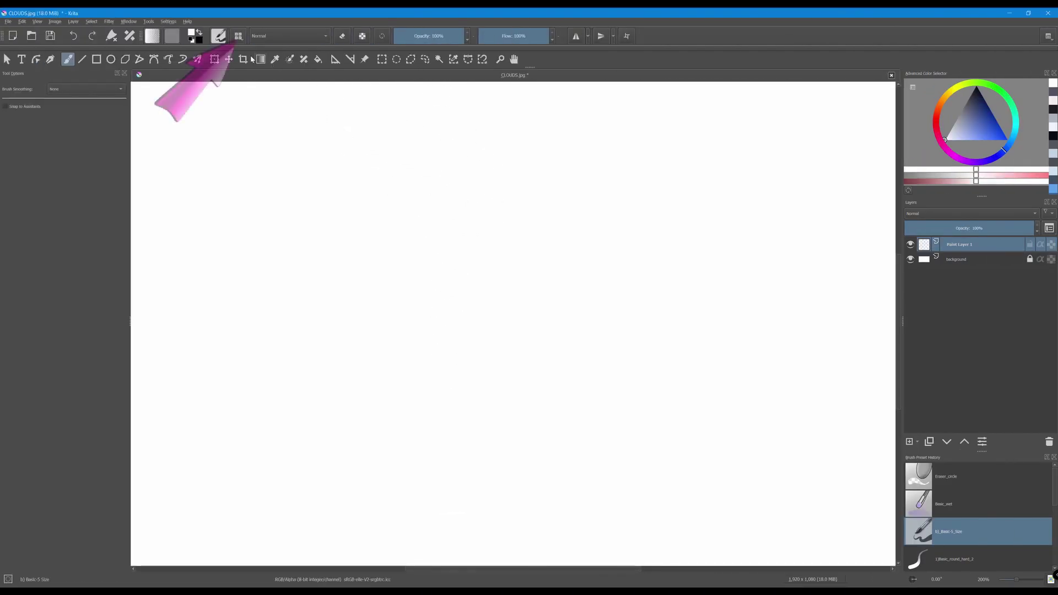
# Filter presets from all tags by 'WET' and select Basic wet
pyautogui.click(238, 37)
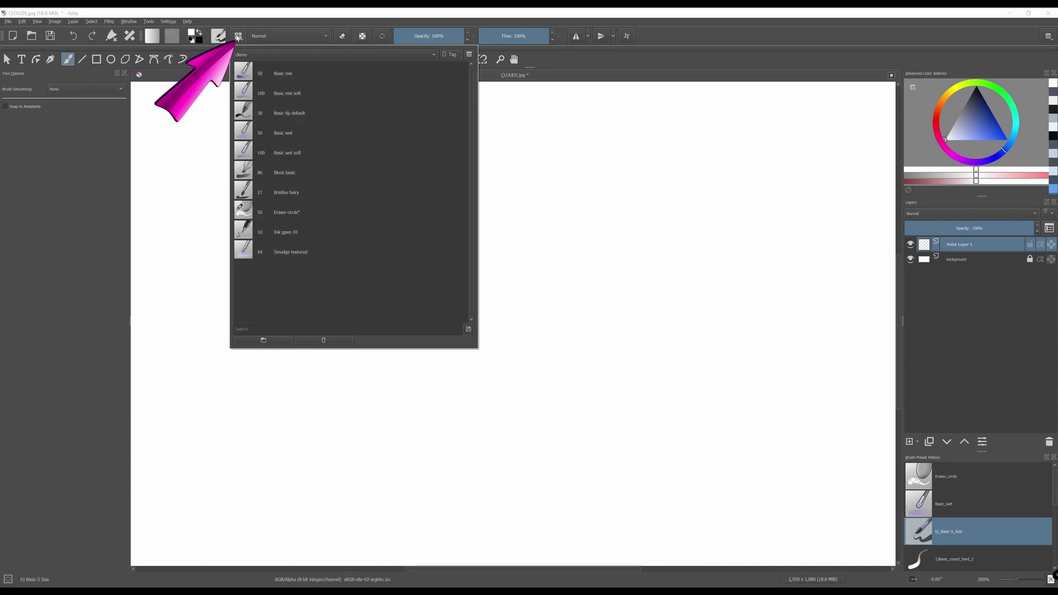
pyautogui.click(433, 54)
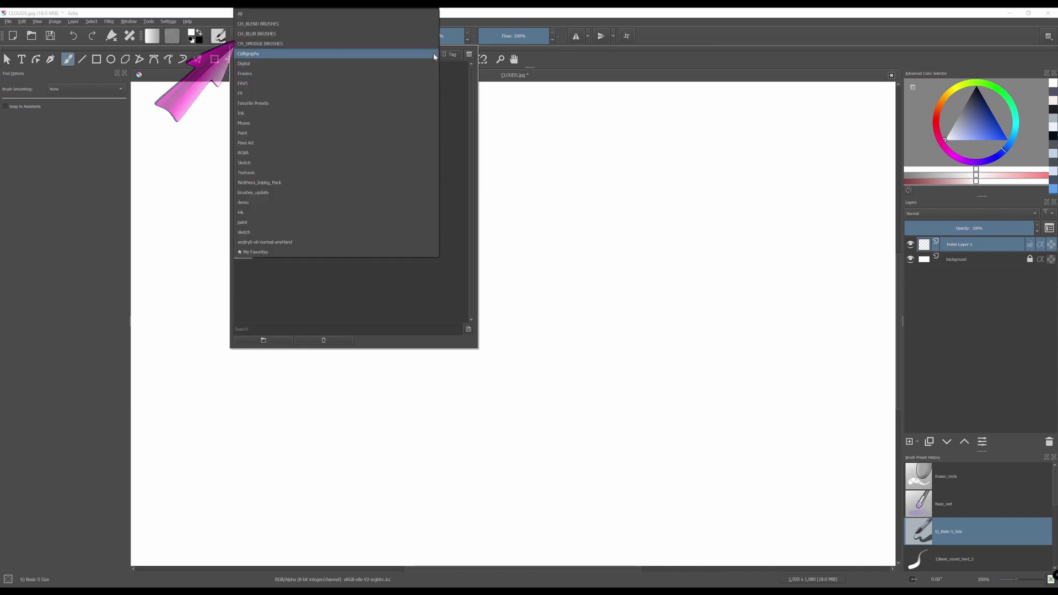
pyautogui.click(244, 15)
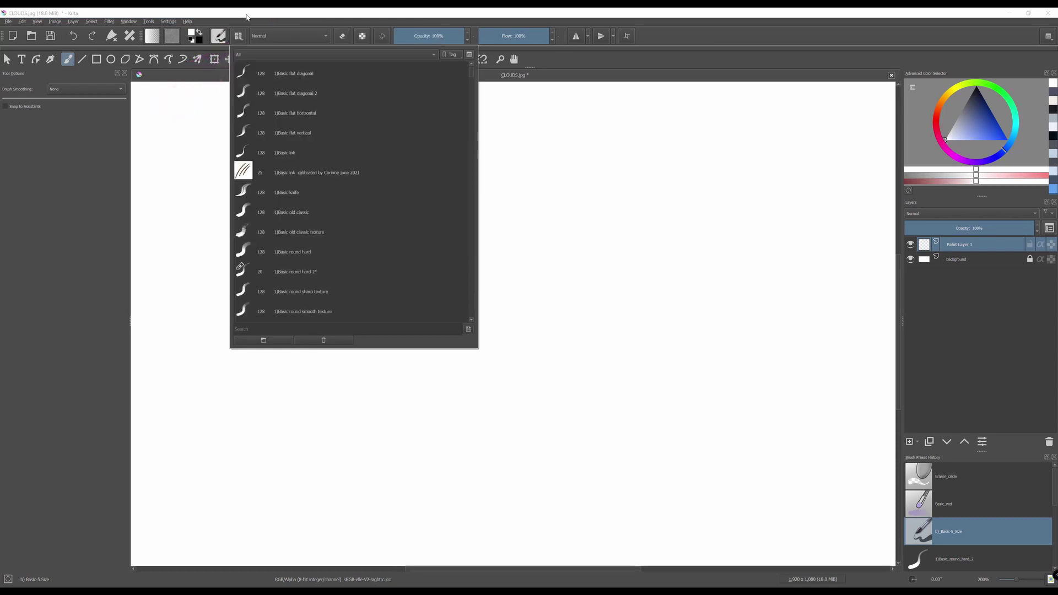
pyautogui.click(244, 330)
pyautogui.write('W')
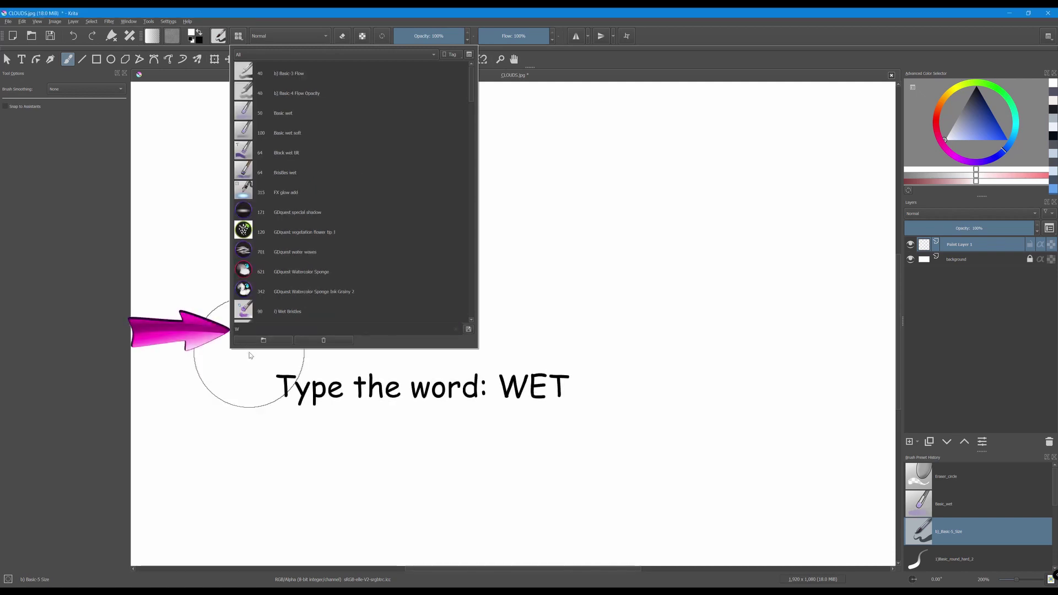
pyautogui.write('ET')
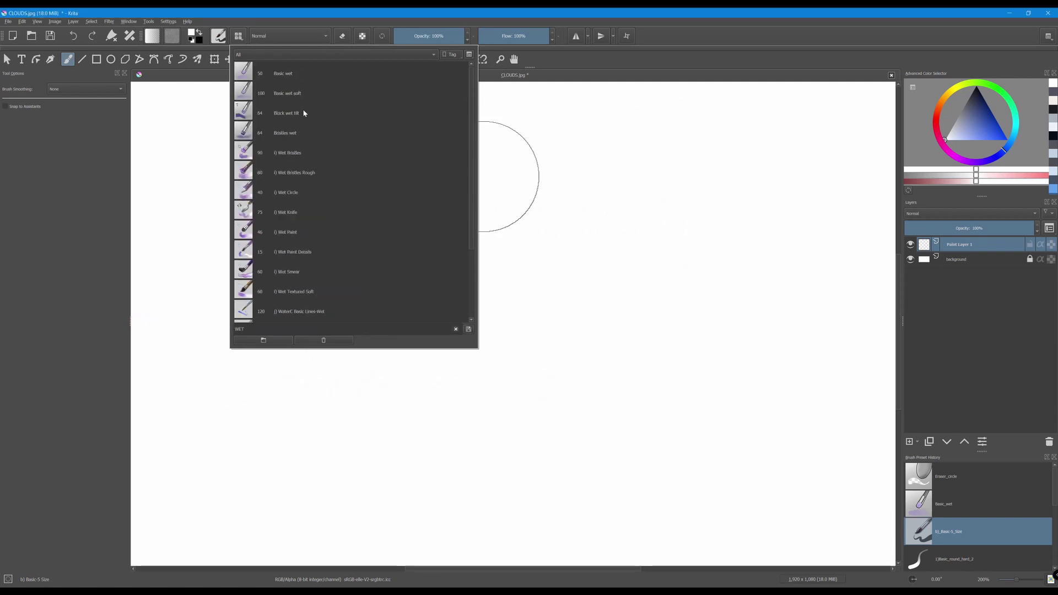
pyautogui.click(244, 71)
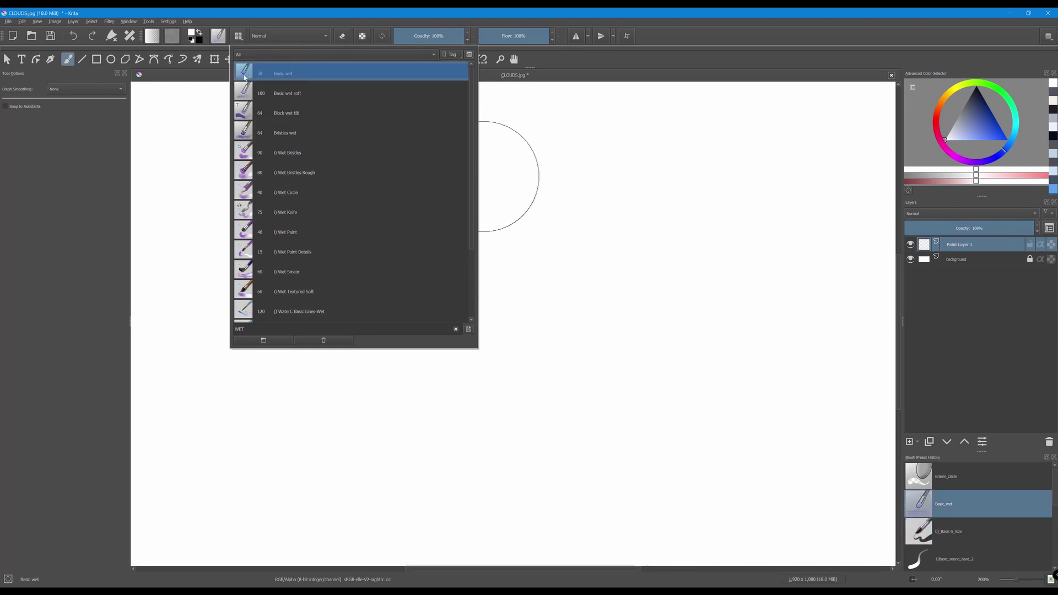
pyautogui.moveTo(245, 78)
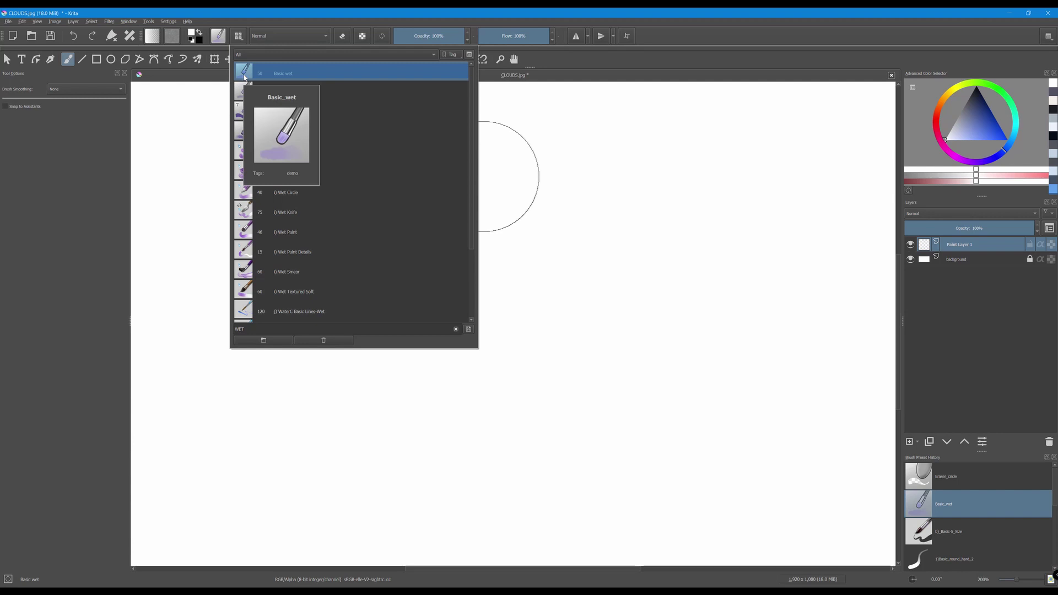
pyautogui.click(538, 311)
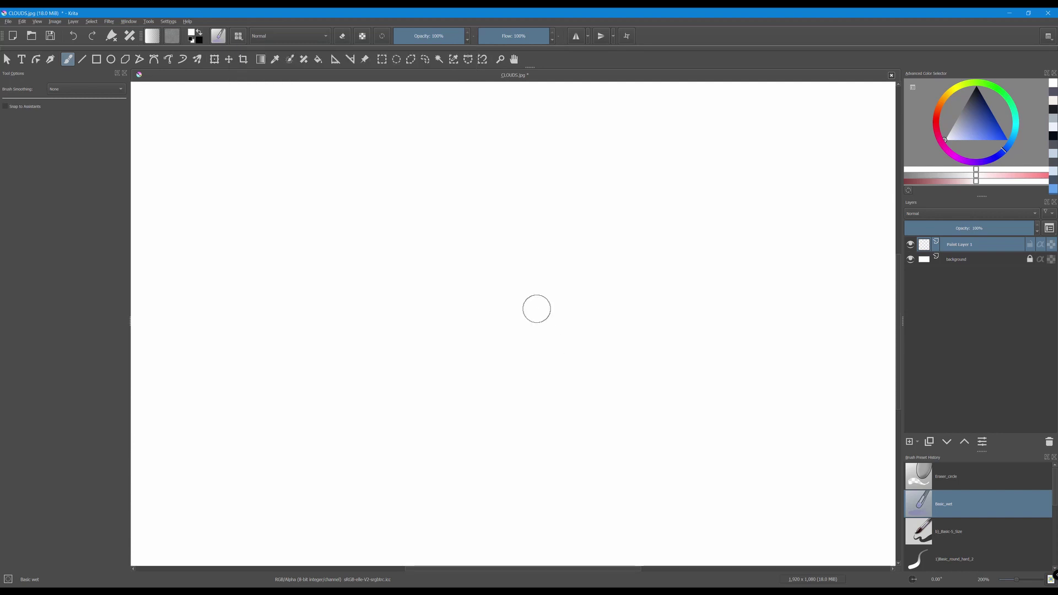
# Paint a blob near the canvas centre with red, cyan and tan dabs
pyautogui.click(937, 118)
pyautogui.click(980, 128)
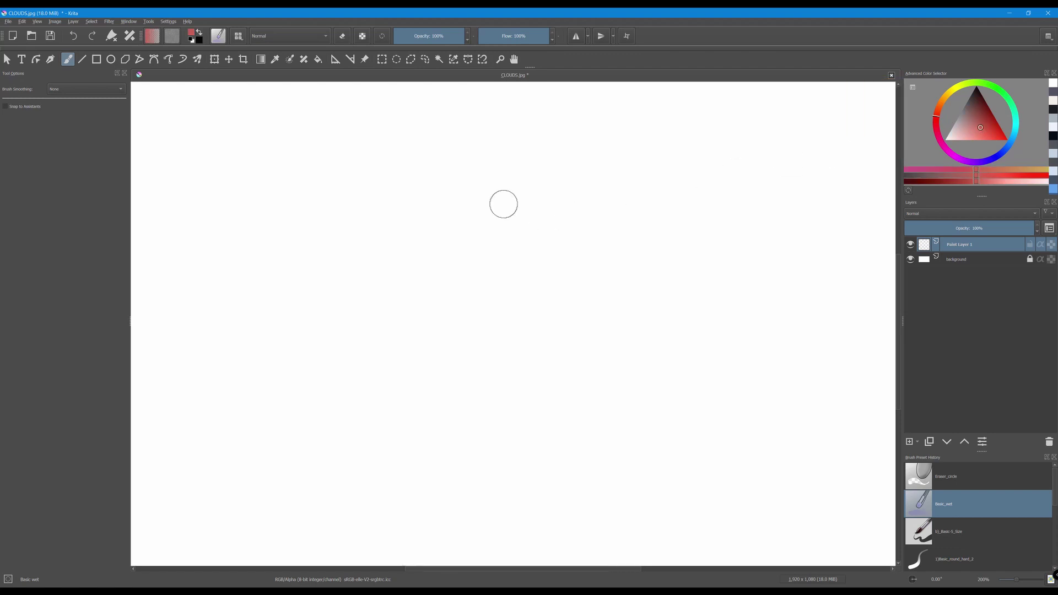
pyautogui.moveTo(466, 245)
pyautogui.mouseDown()
pyautogui.moveTo(483, 223)
pyautogui.moveTo(501, 267)
pyautogui.mouseUp()
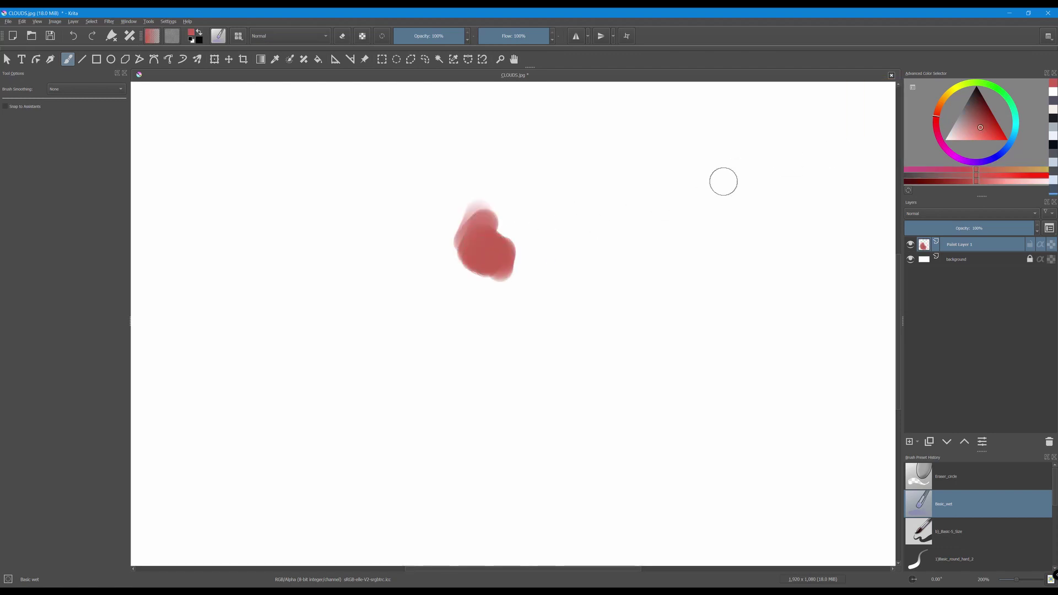
pyautogui.click(1016, 122)
pyautogui.click(980, 129)
pyautogui.moveTo(507, 227); pyautogui.dragTo(529, 248)
pyautogui.click(937, 132)
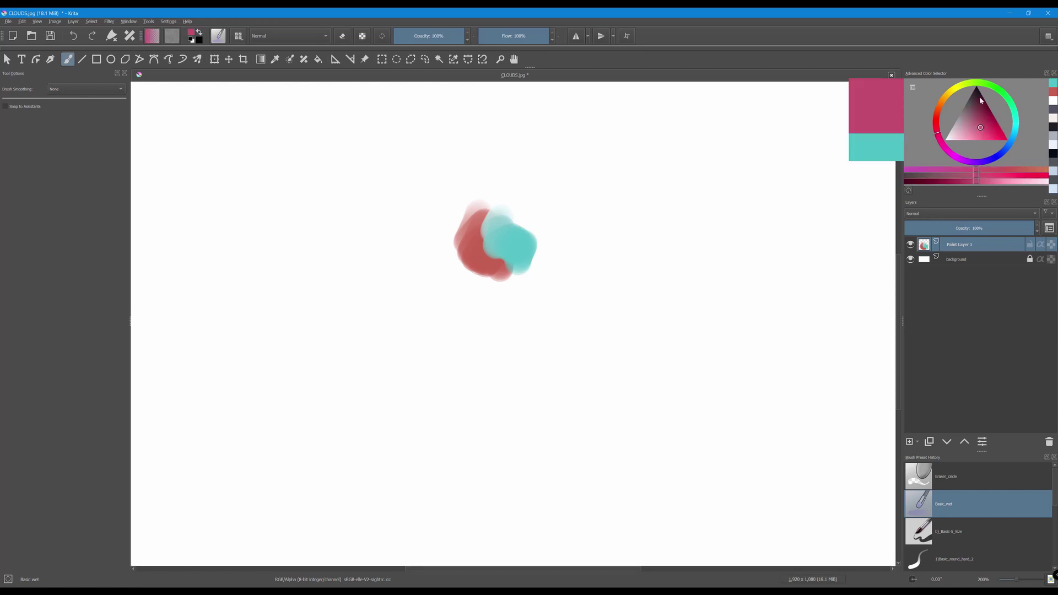
pyautogui.click(949, 98)
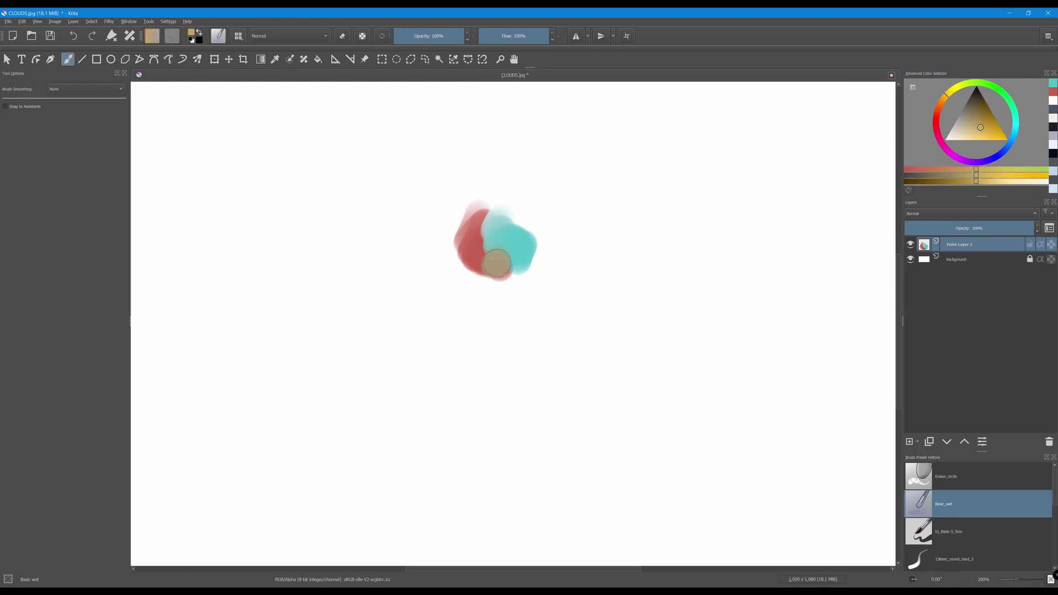
pyautogui.moveTo(498, 262); pyautogui.dragTo(519, 282)
# Add cyan-blue, magenta and green paint to the blob's lower left and centre
pyautogui.click(1016, 132)
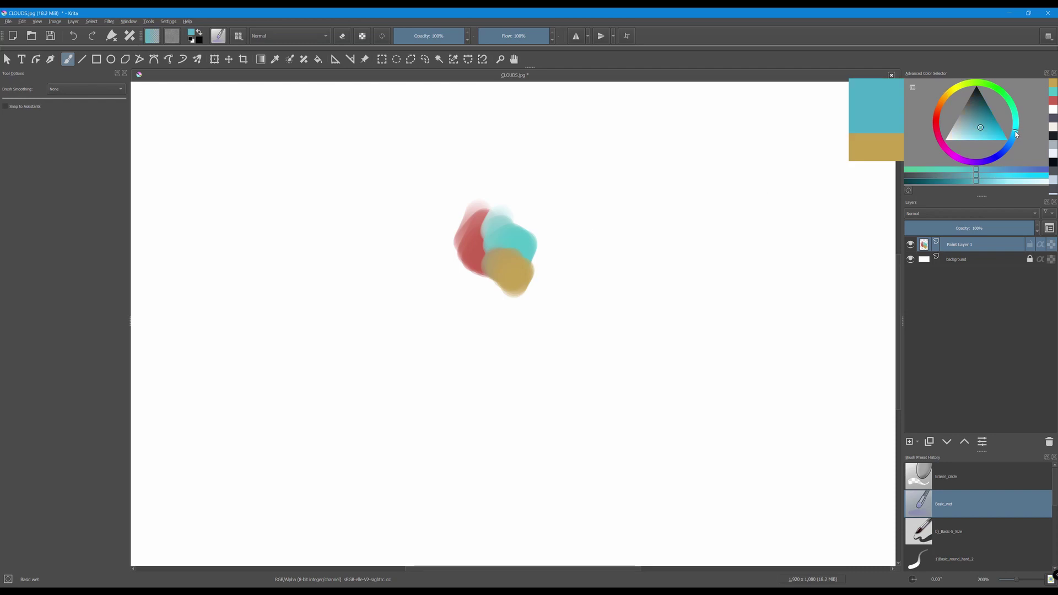
pyautogui.moveTo(453, 255); pyautogui.dragTo(480, 301)
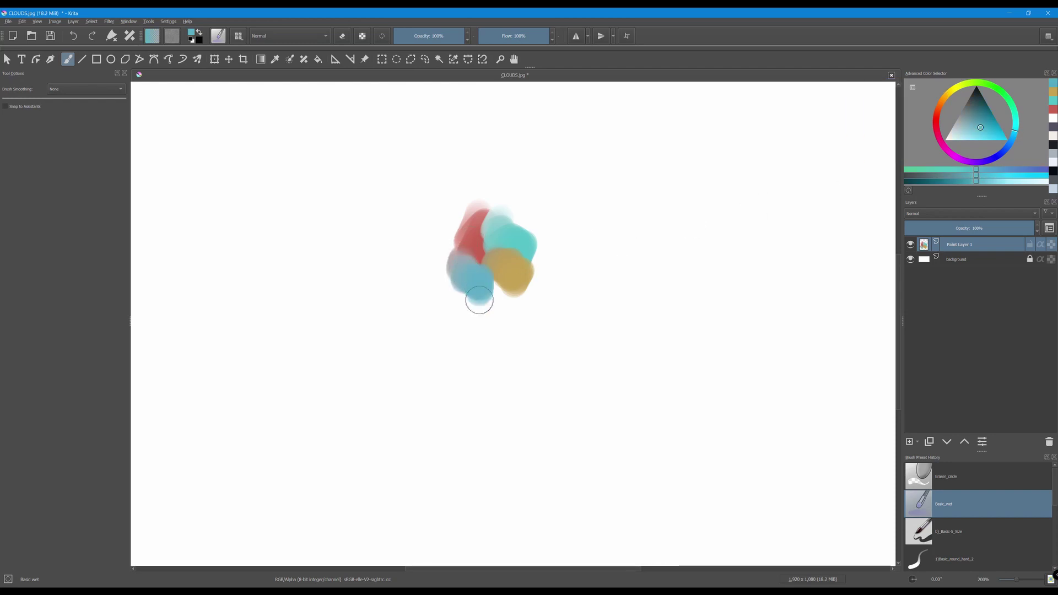
pyautogui.click(957, 157)
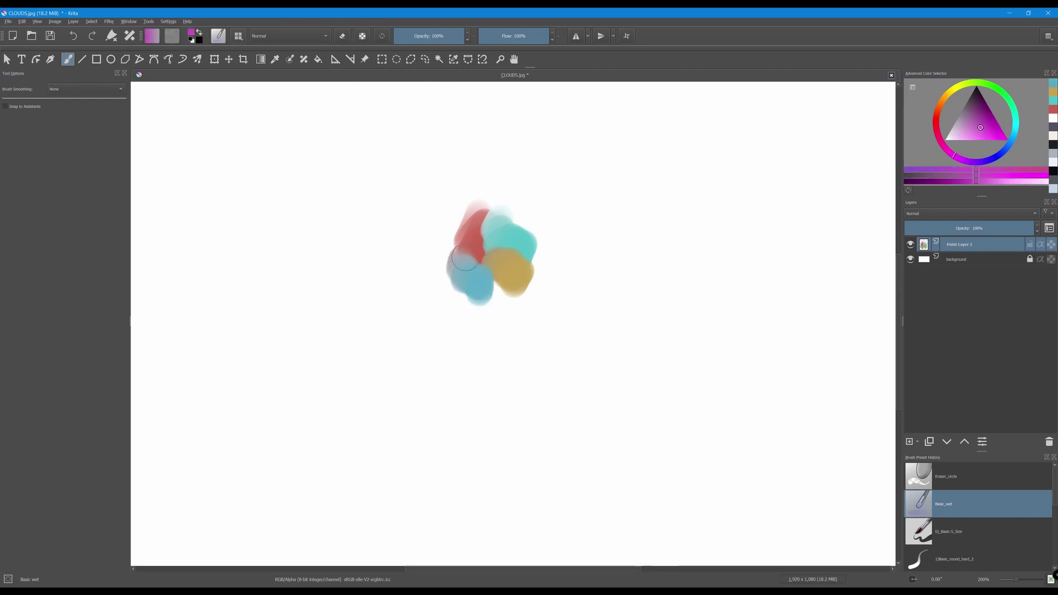
pyautogui.moveTo(465, 258); pyautogui.dragTo(483, 305)
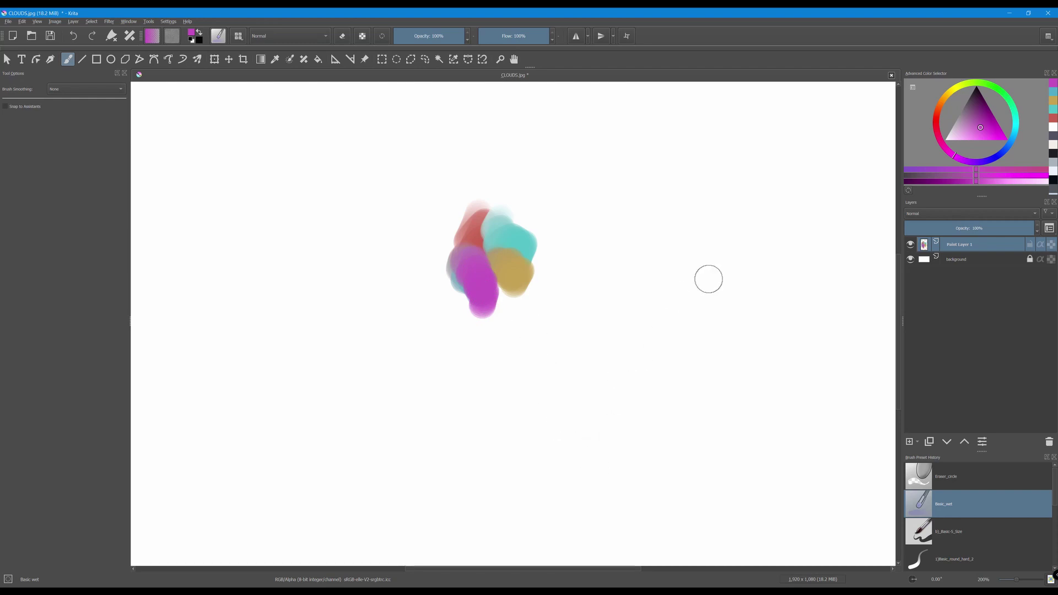
pyautogui.click(996, 92)
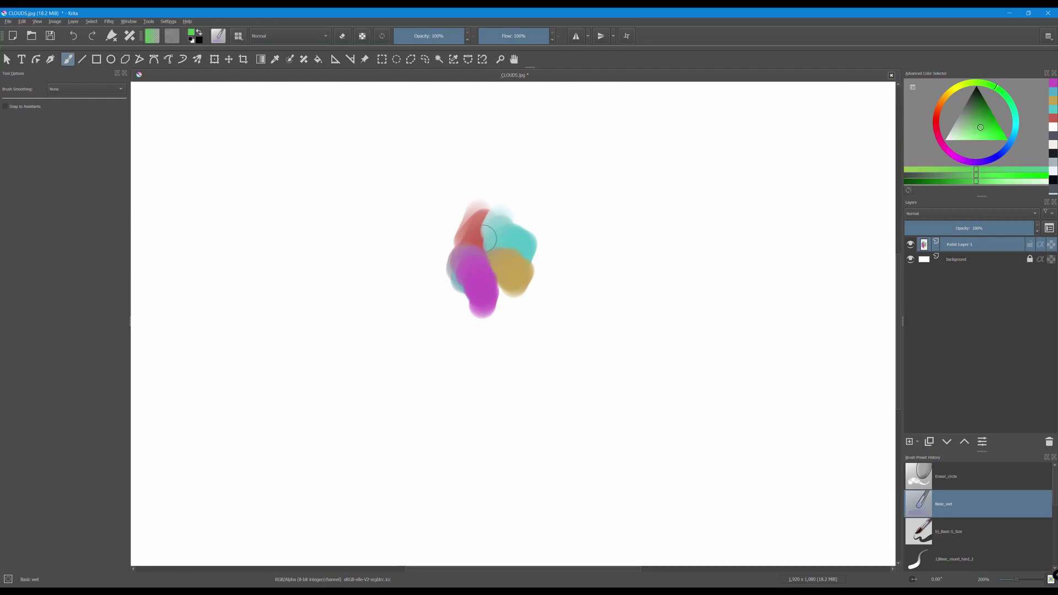
pyautogui.moveTo(488, 239); pyautogui.dragTo(492, 278)
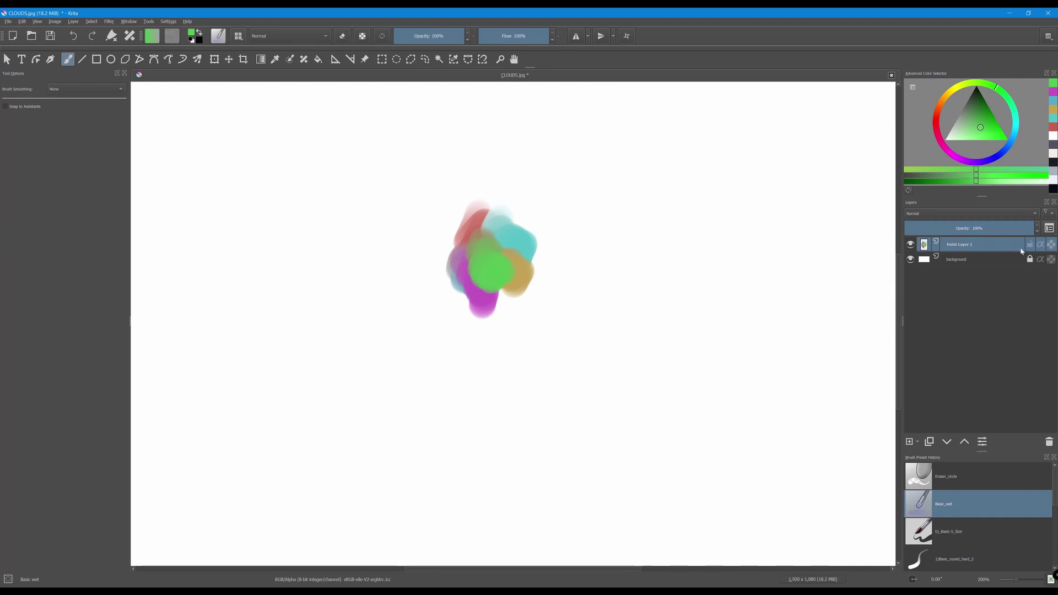
pyautogui.moveTo(1021, 251)
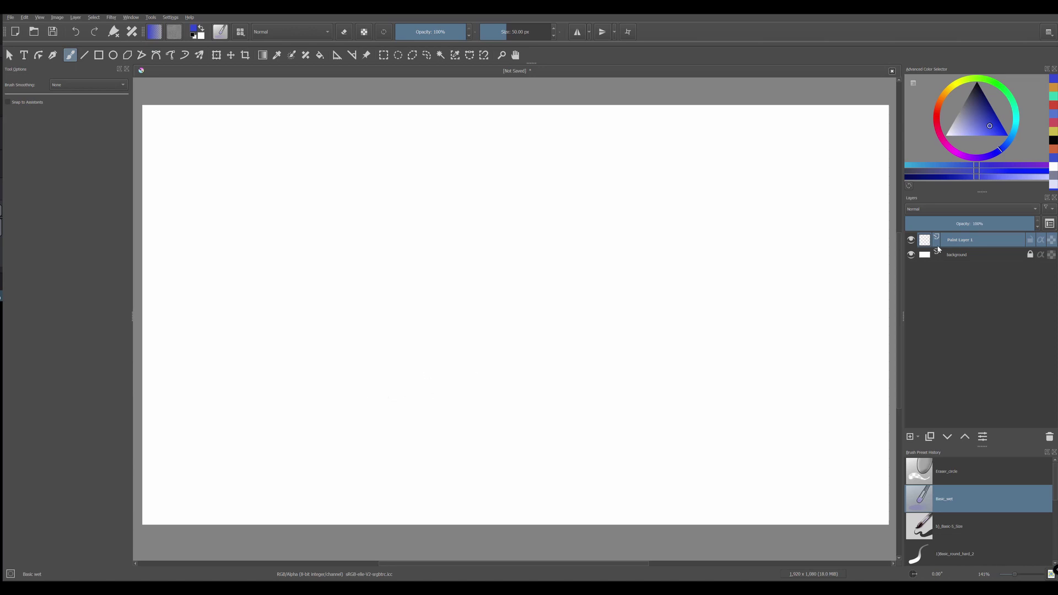
pyautogui.press('F5')
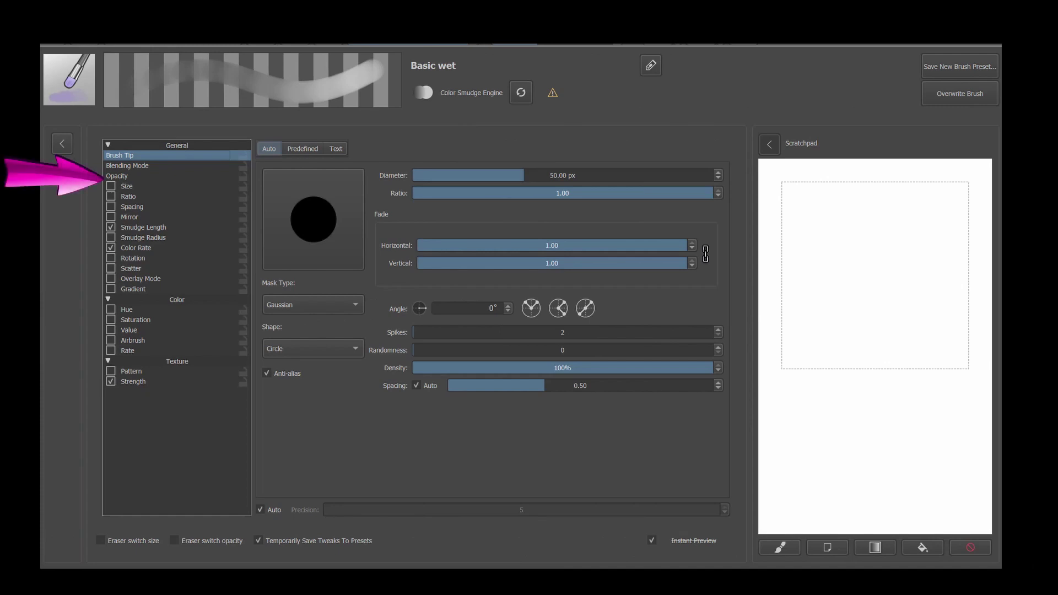
# Drive Opacity by Fade instead of Pressure, with an inverted curve ending at 12%
pyautogui.click(122, 179)
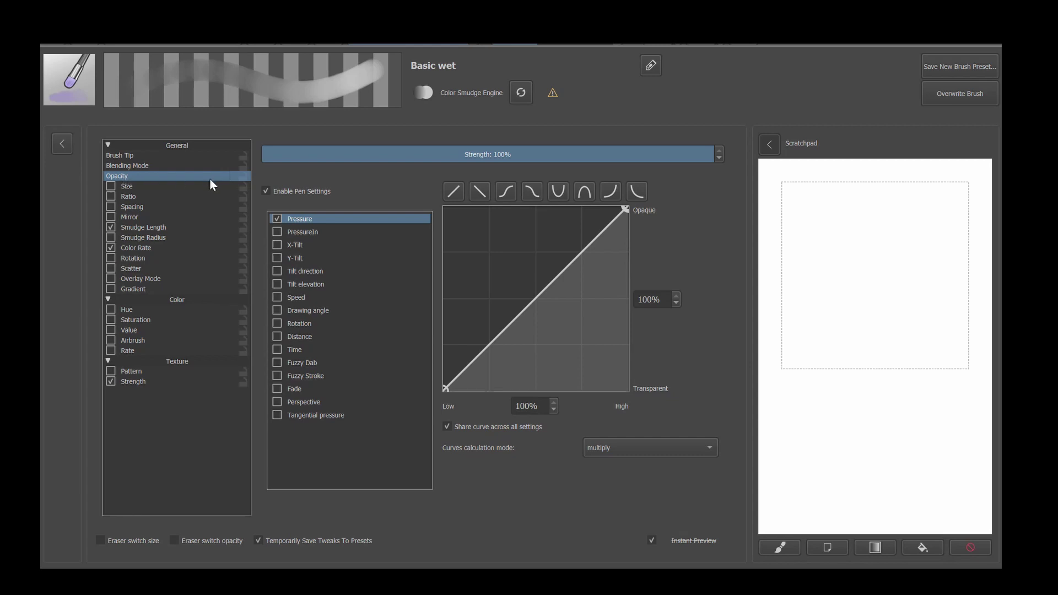
pyautogui.click(278, 391)
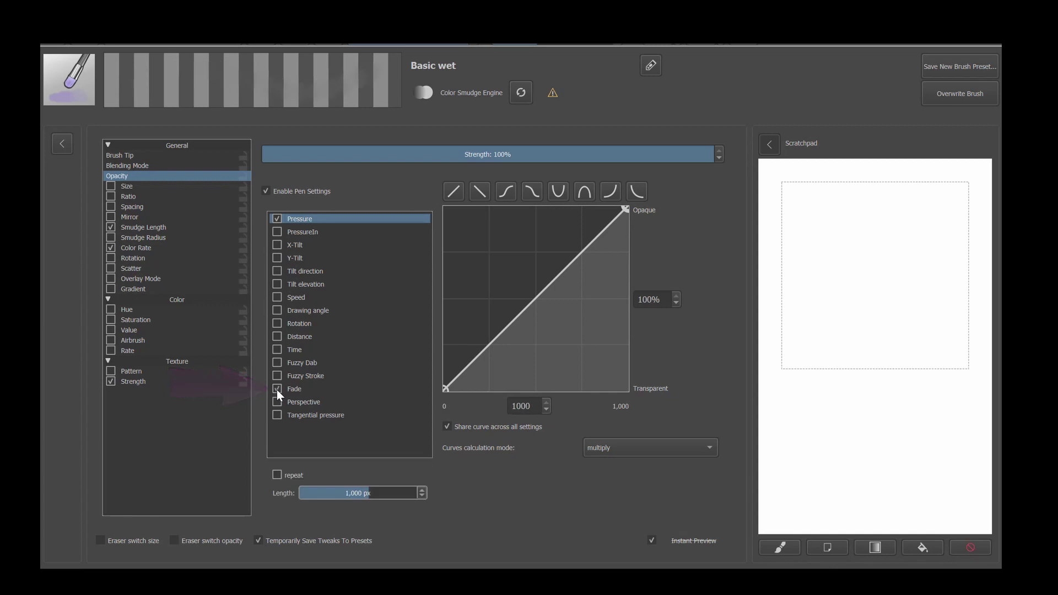
pyautogui.click(279, 221)
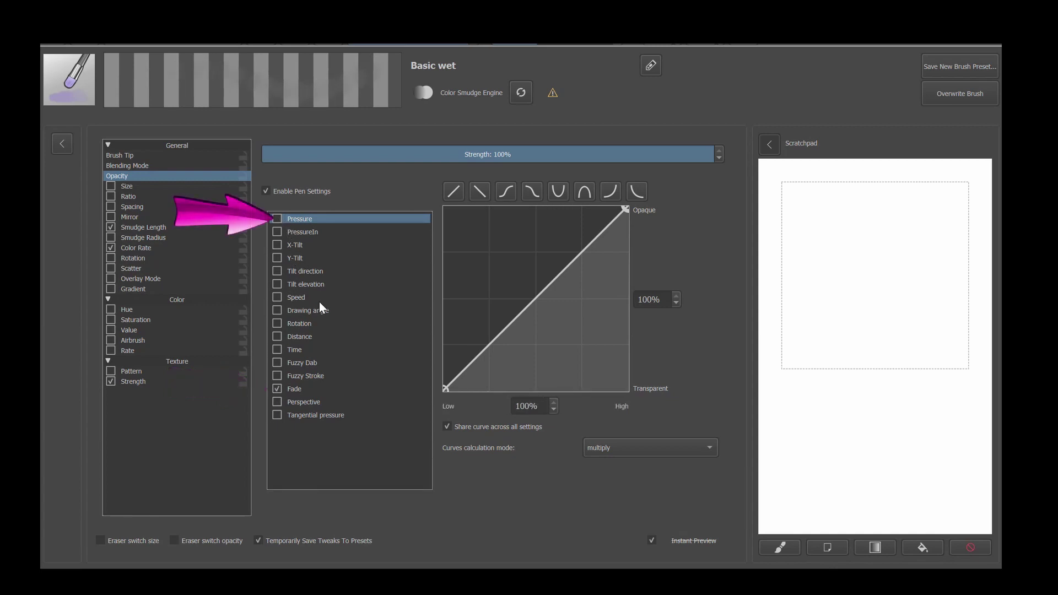
pyautogui.click(481, 192)
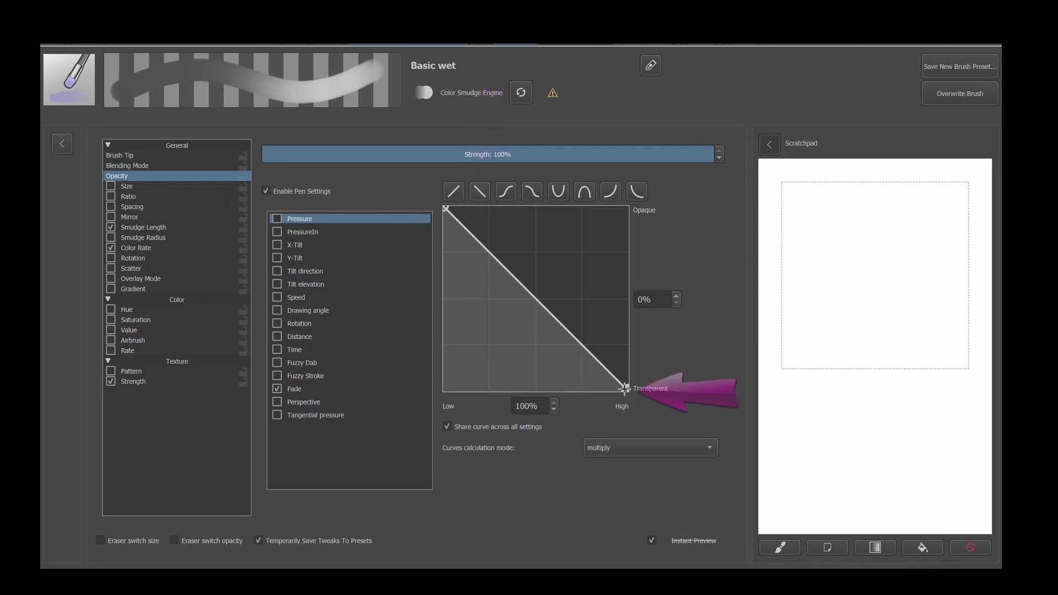
pyautogui.moveTo(624, 388); pyautogui.dragTo(628, 366)
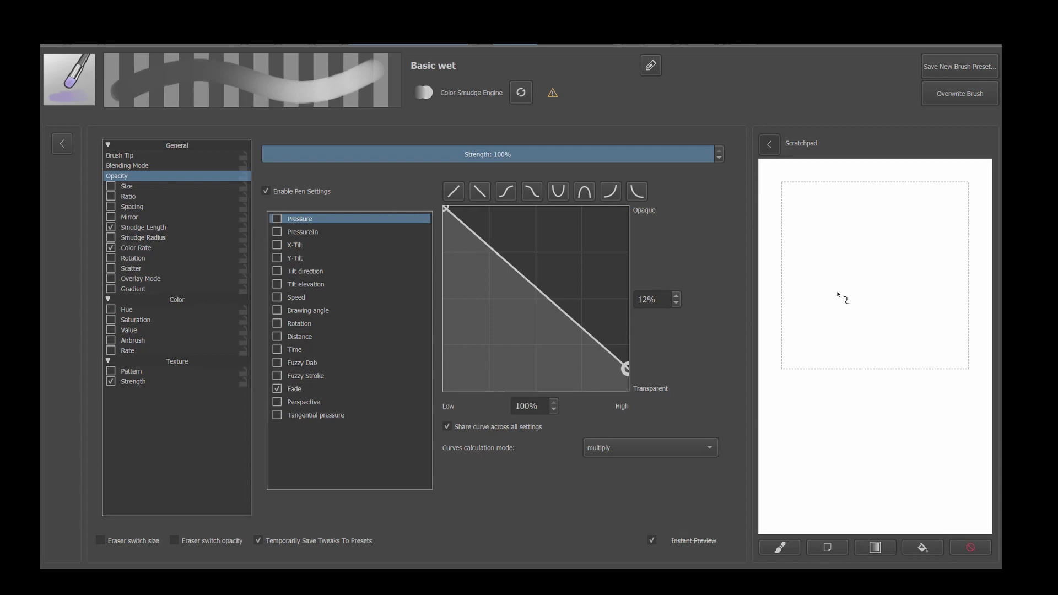
# Paint blue test strokes on the scratchpad, then wipe it clean
pyautogui.moveTo(844, 221)
pyautogui.mouseDown()
pyautogui.moveTo(829, 272)
pyautogui.moveTo(835, 331)
pyautogui.mouseUp()
pyautogui.moveTo(879, 231)
pyautogui.mouseDown()
pyautogui.moveTo(870, 253)
pyautogui.moveTo(899, 380)
pyautogui.mouseUp()
pyautogui.moveTo(924, 243); pyautogui.dragTo(962, 361)
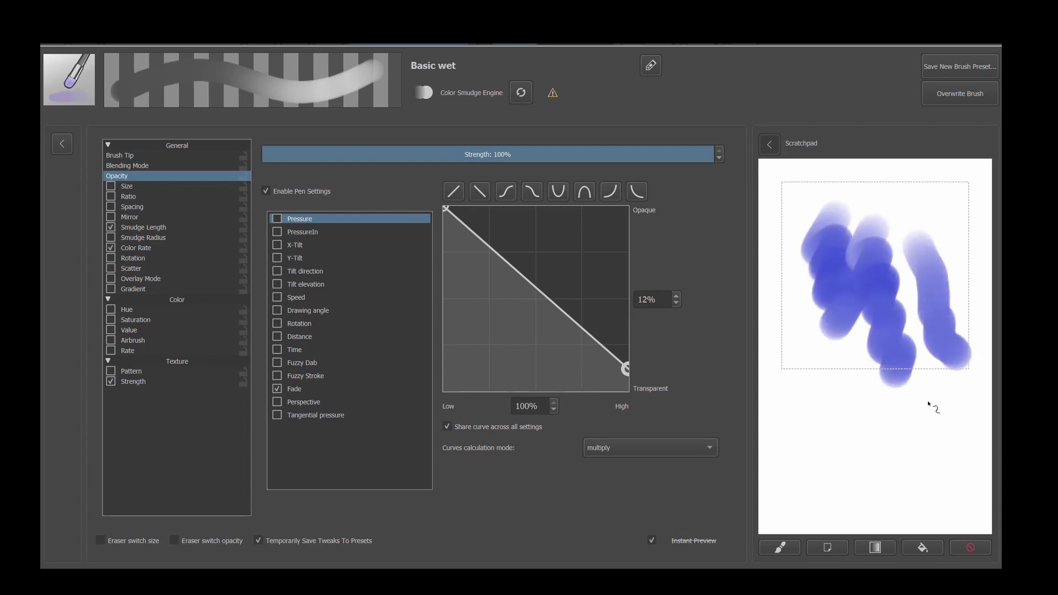
pyautogui.moveTo(904, 216); pyautogui.dragTo(897, 332)
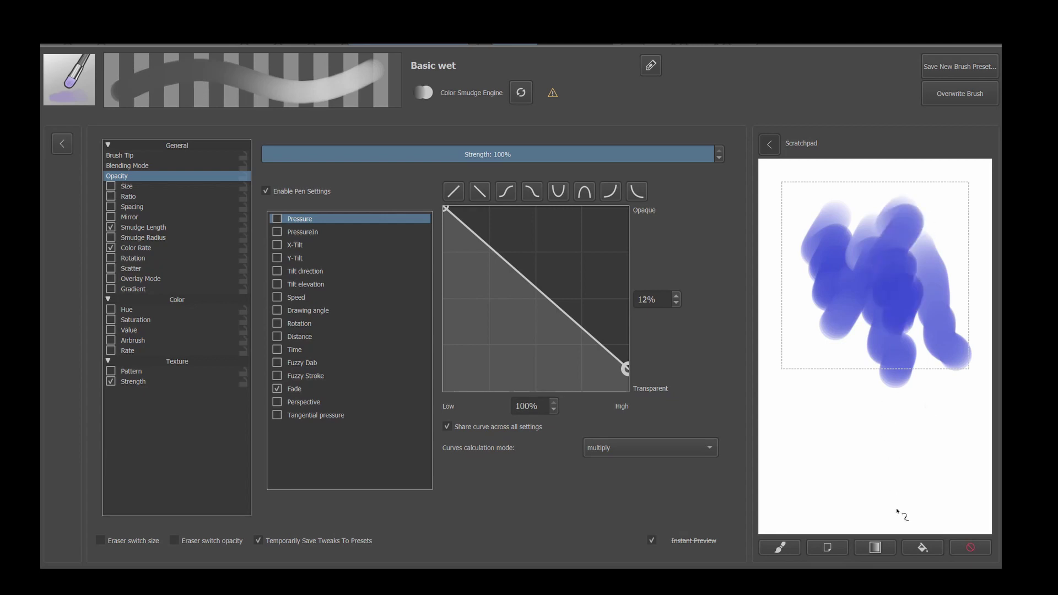
pyautogui.moveTo(898, 334)
pyautogui.mouseDown()
pyautogui.moveTo(923, 339)
pyautogui.moveTo(863, 259)
pyautogui.moveTo(824, 245)
pyautogui.moveTo(911, 378)
pyautogui.mouseUp()
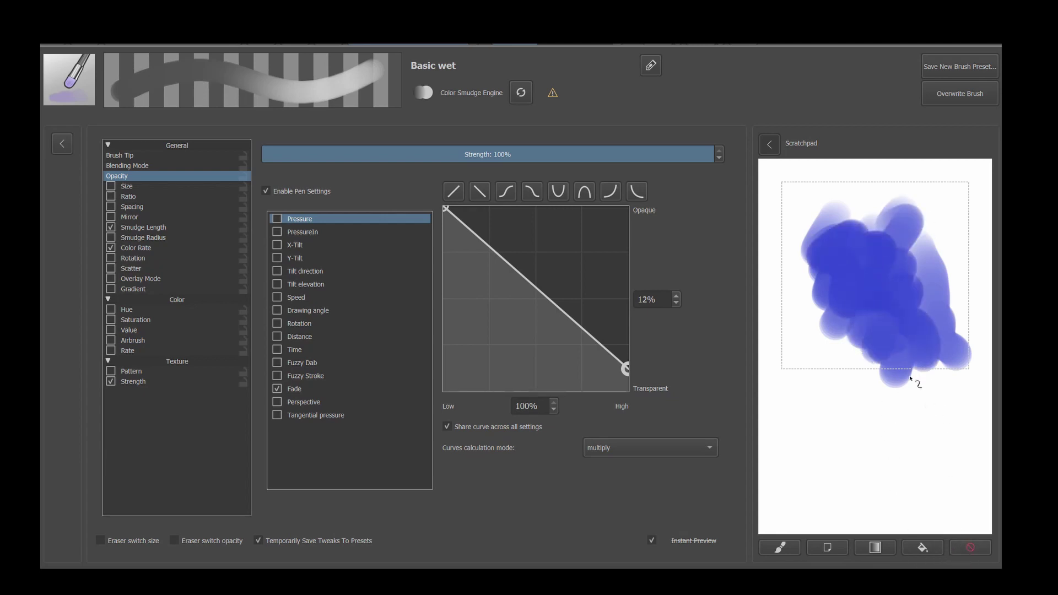
pyautogui.click(984, 547)
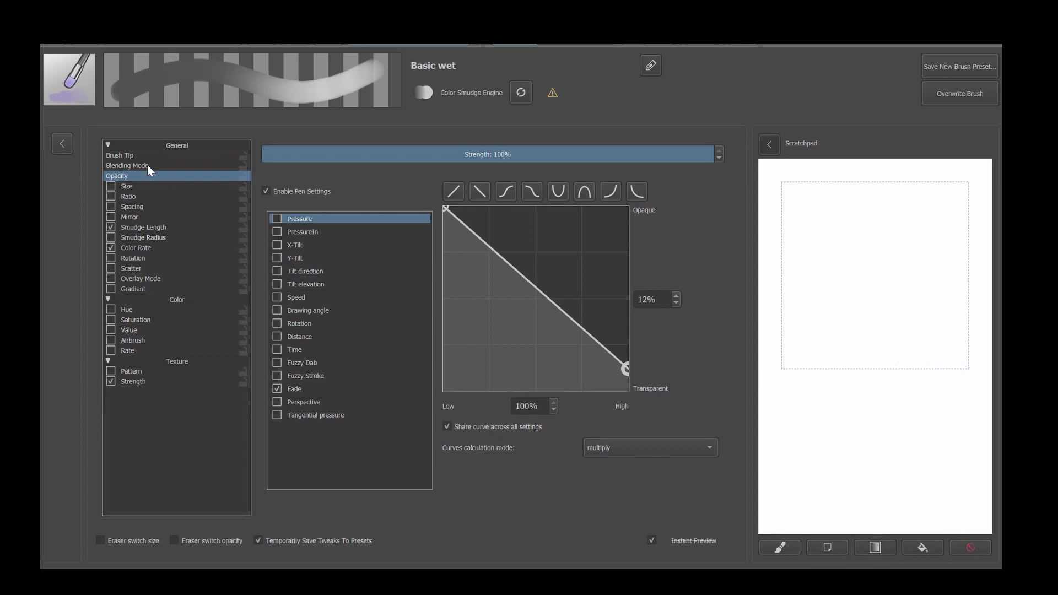
pyautogui.click(135, 156)
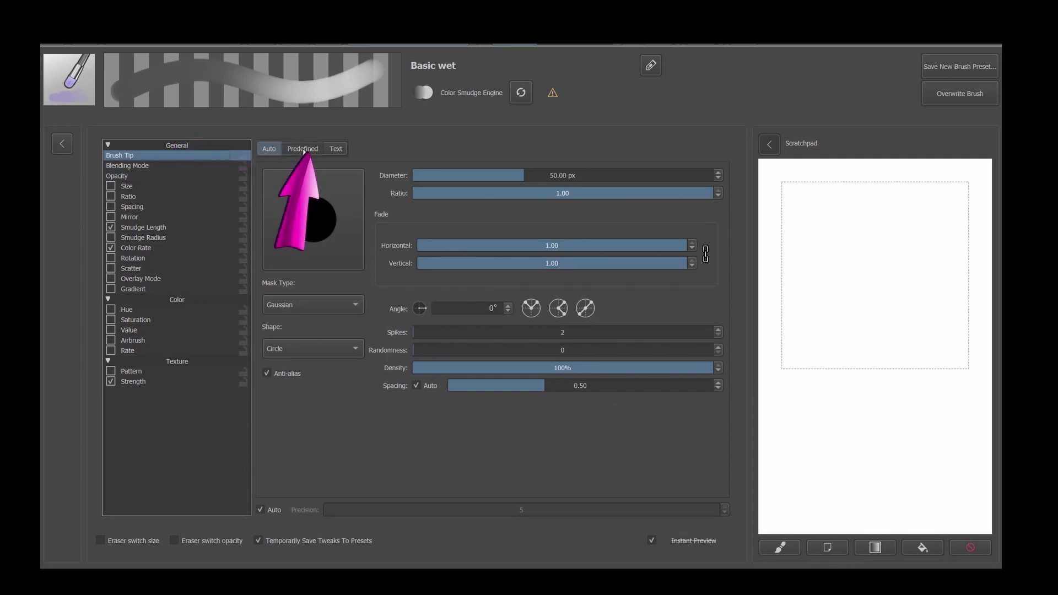
# Pick predefined tip A_Angular_church_HR at about 131 px and test it on the scratchpad
pyautogui.click(304, 150)
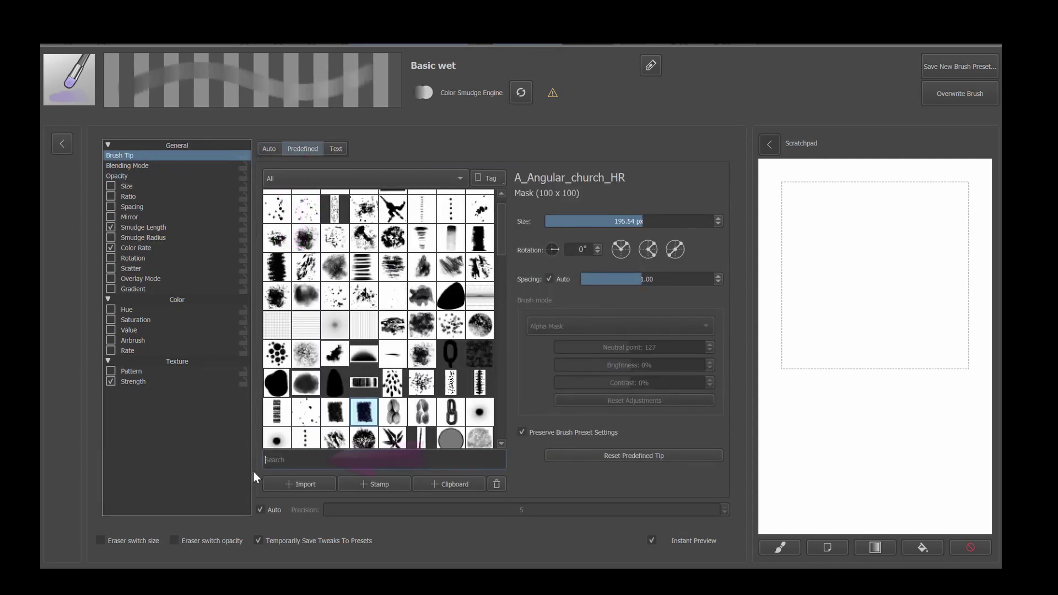
pyautogui.click(295, 460)
pyautogui.write('AN')
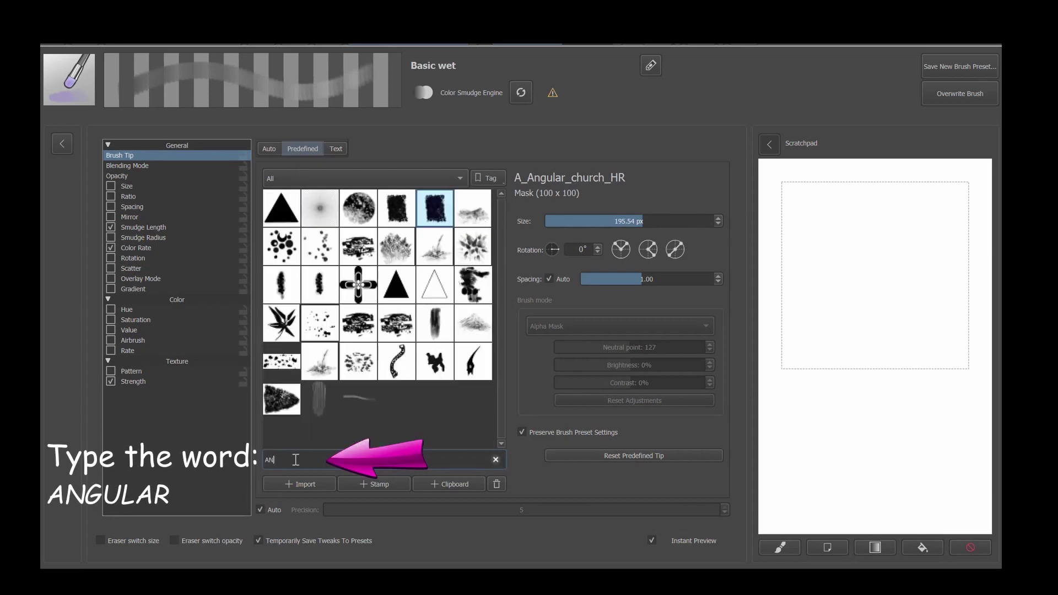
pyautogui.write('GULAR')
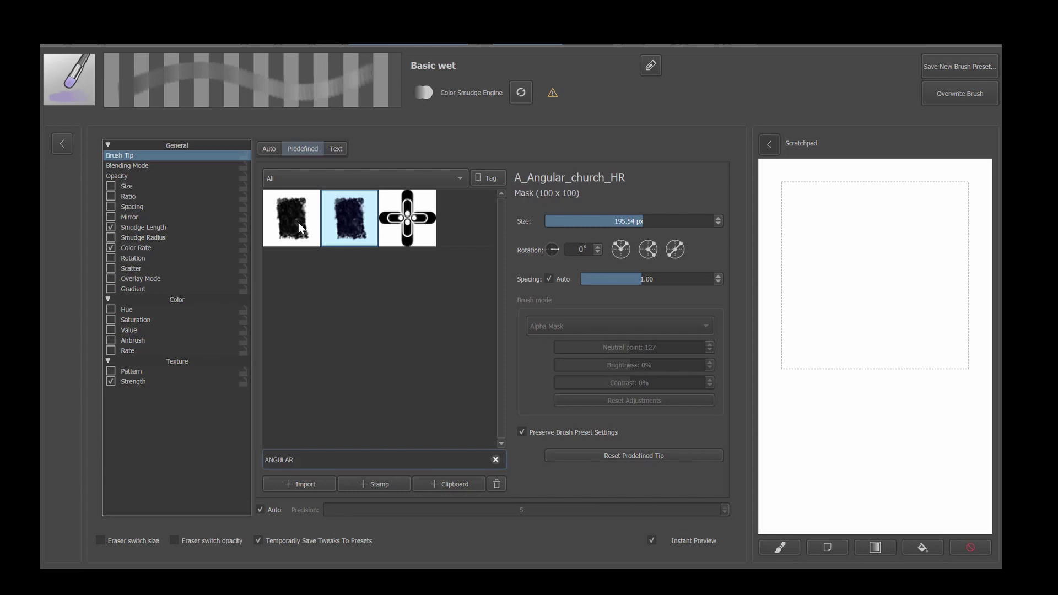
pyautogui.moveTo(301, 227)
pyautogui.moveTo(342, 228)
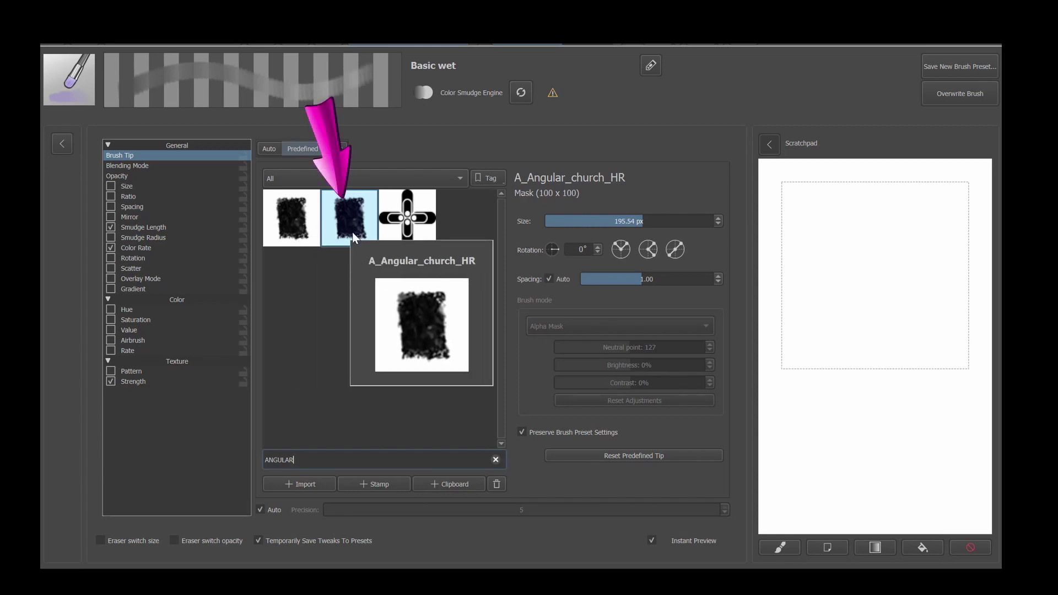
pyautogui.click(356, 227)
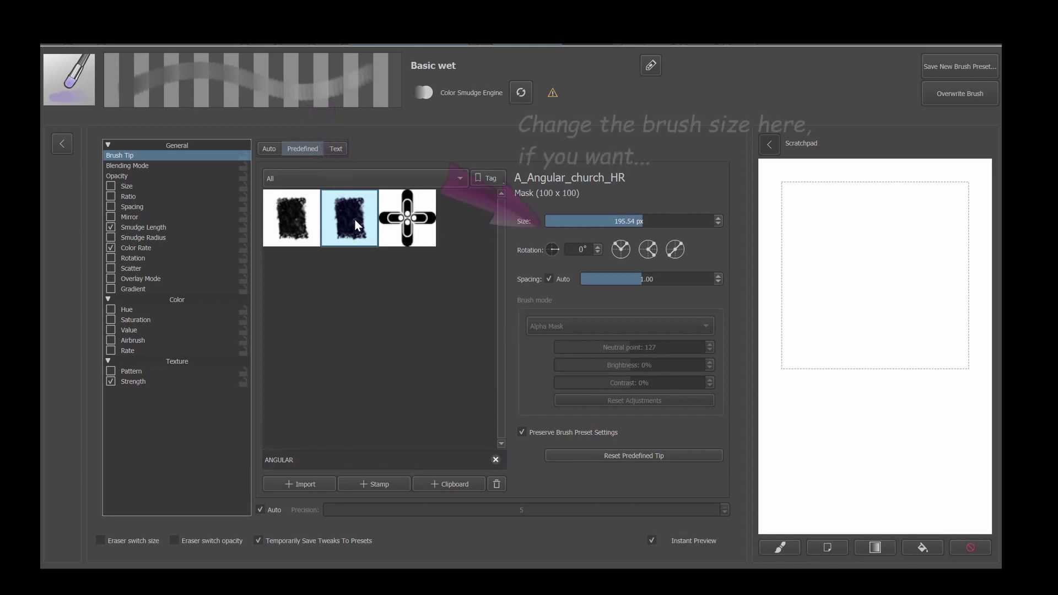
pyautogui.moveTo(623, 220)
pyautogui.mouseDown()
pyautogui.moveTo(548, 220)
pyautogui.moveTo(665, 220)
pyautogui.moveTo(598, 221)
pyautogui.moveTo(632, 221)
pyautogui.mouseUp()
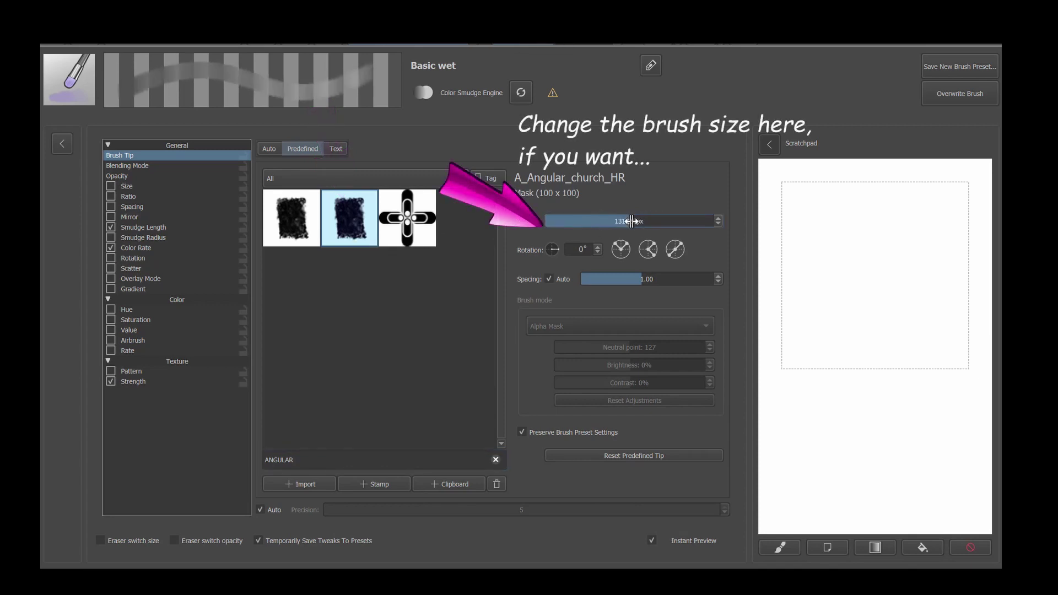
pyautogui.moveTo(853, 233)
pyautogui.mouseDown()
pyautogui.moveTo(862, 276)
pyautogui.moveTo(904, 347)
pyautogui.moveTo(856, 311)
pyautogui.mouseUp()
pyautogui.click(968, 546)
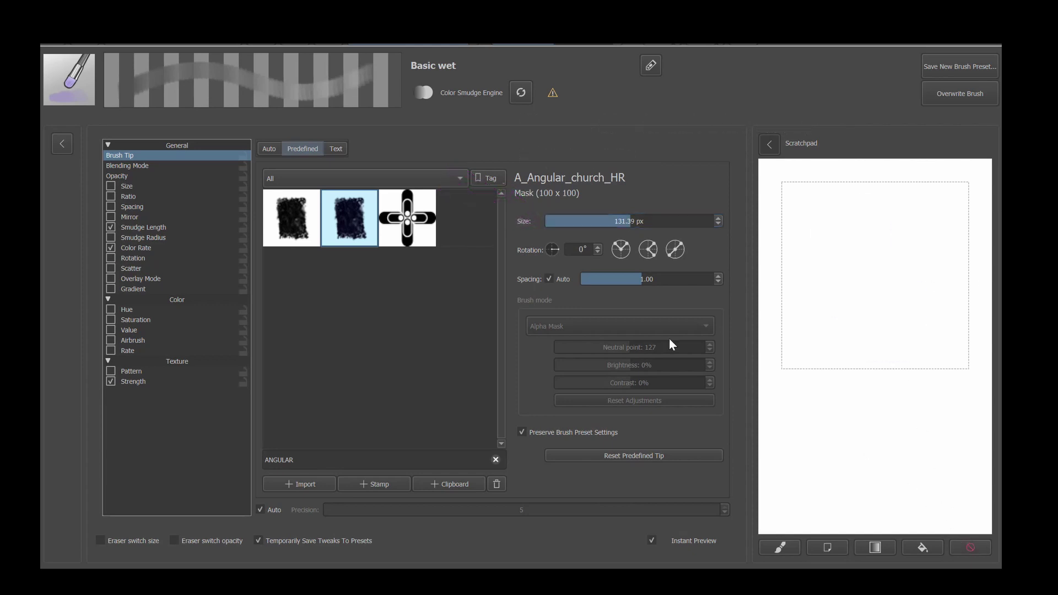
pyautogui.click(136, 177)
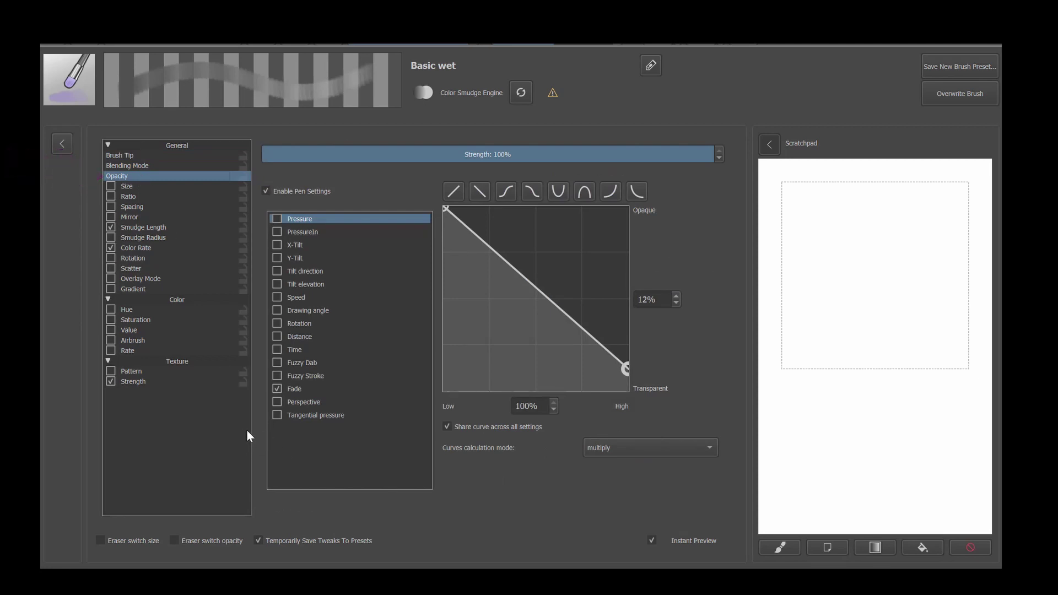
# Set the Opacity fade length to 160 px and disable pen settings for Color Rate
pyautogui.click(299, 390)
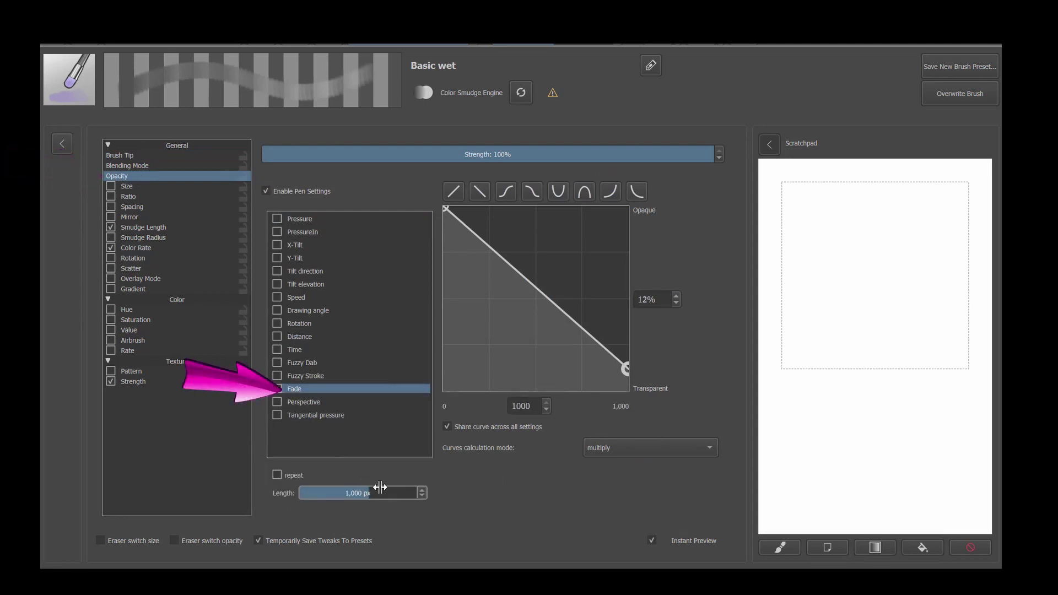
pyautogui.click(385, 499)
pyautogui.write('1')
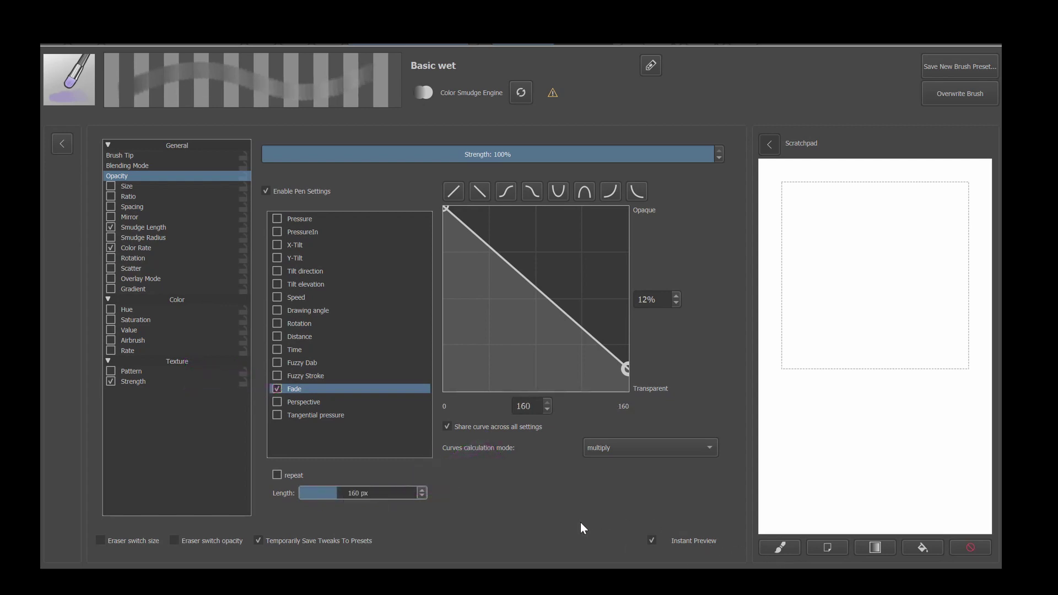
pyautogui.click(133, 249)
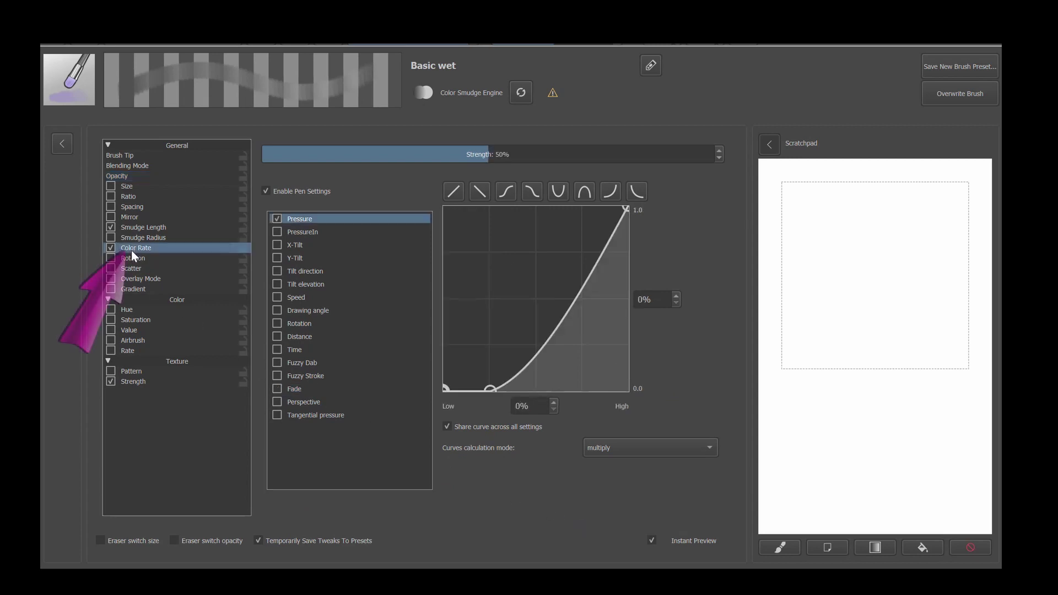
pyautogui.click(267, 191)
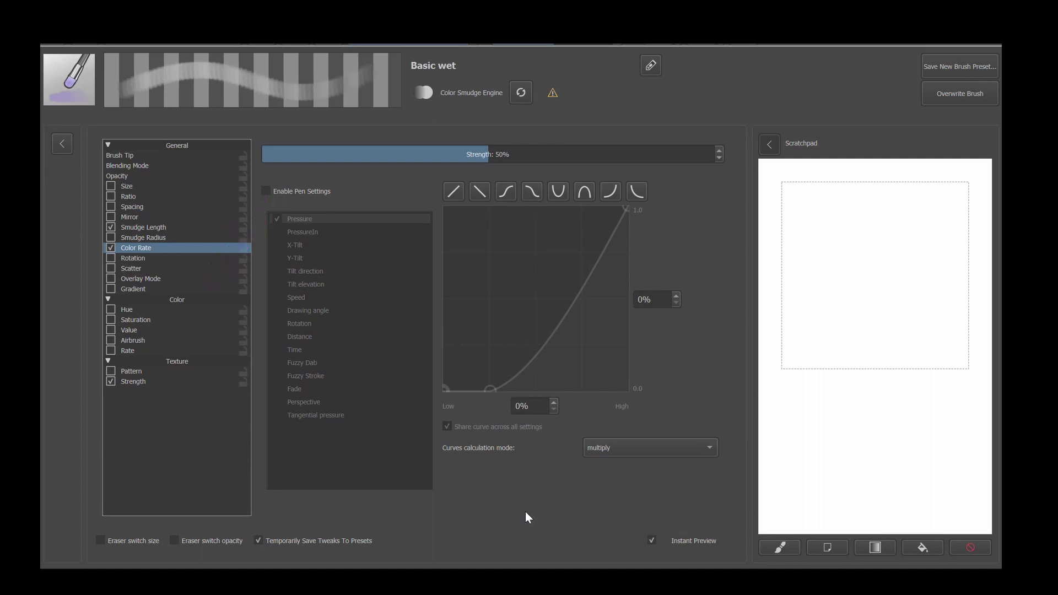
pyautogui.click(134, 259)
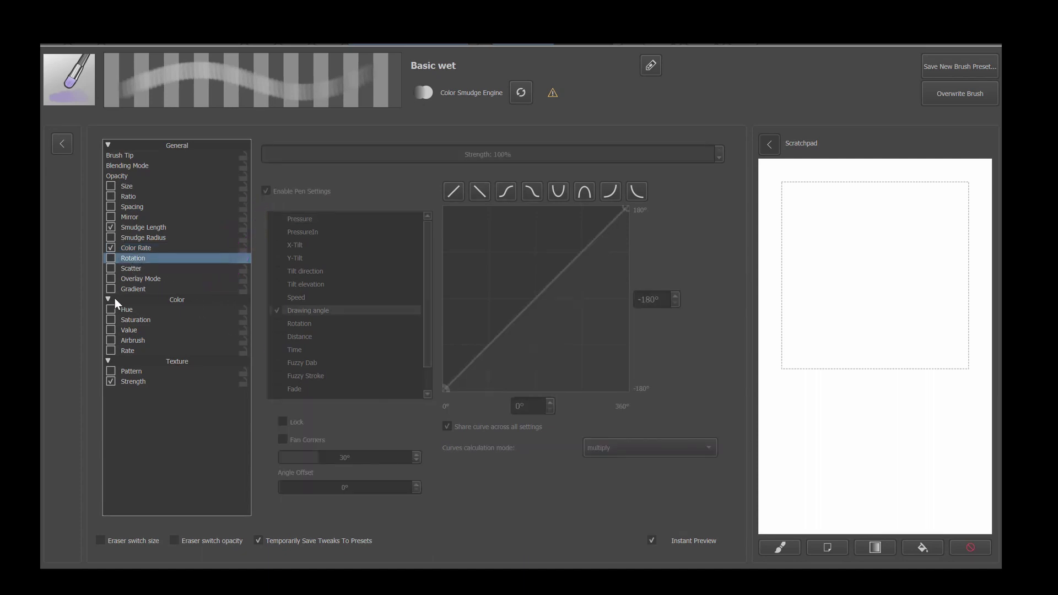
# Enable Rotation locked to the Drawing angle sensor, with pressure left off
pyautogui.click(111, 258)
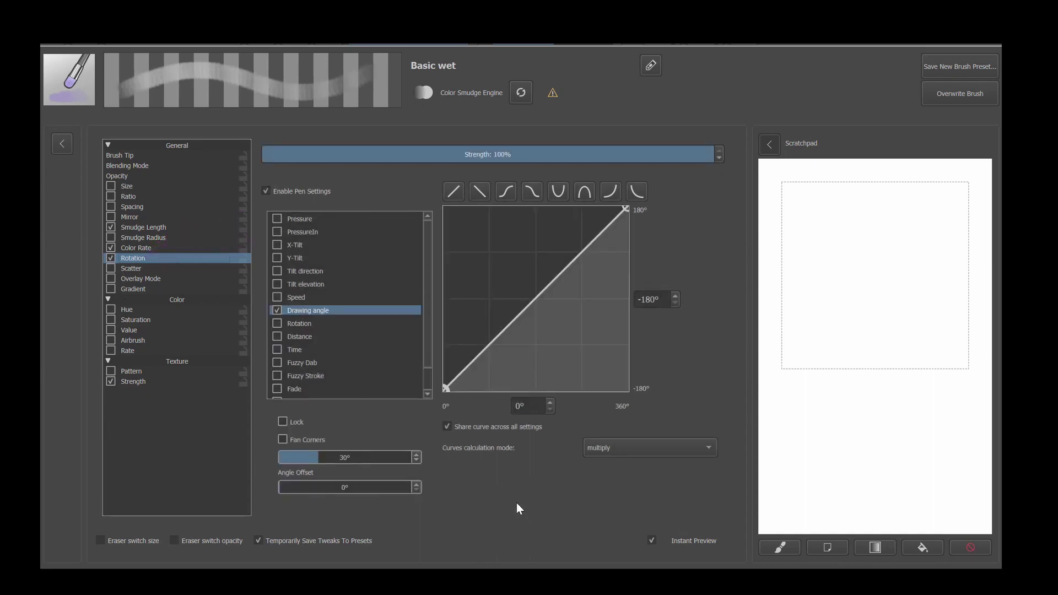
pyautogui.click(278, 219)
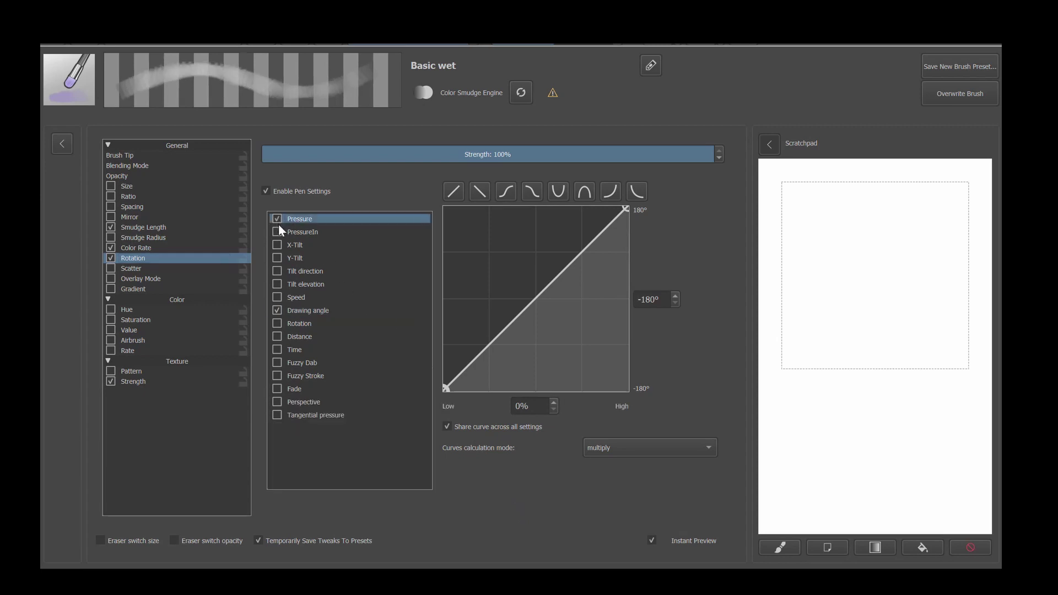
pyautogui.click(278, 220)
pyautogui.click(298, 312)
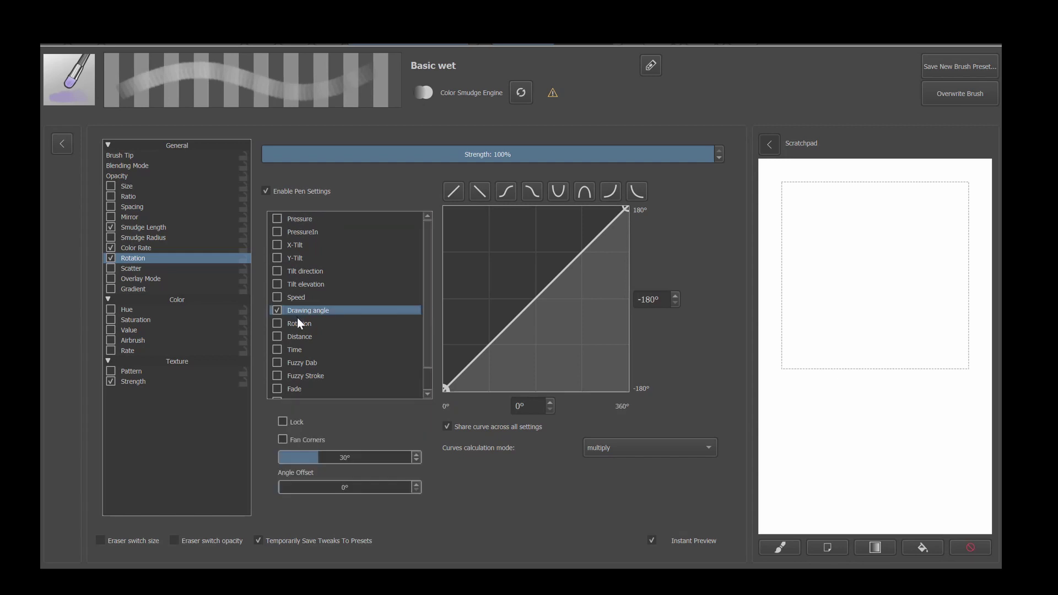
pyautogui.click(282, 422)
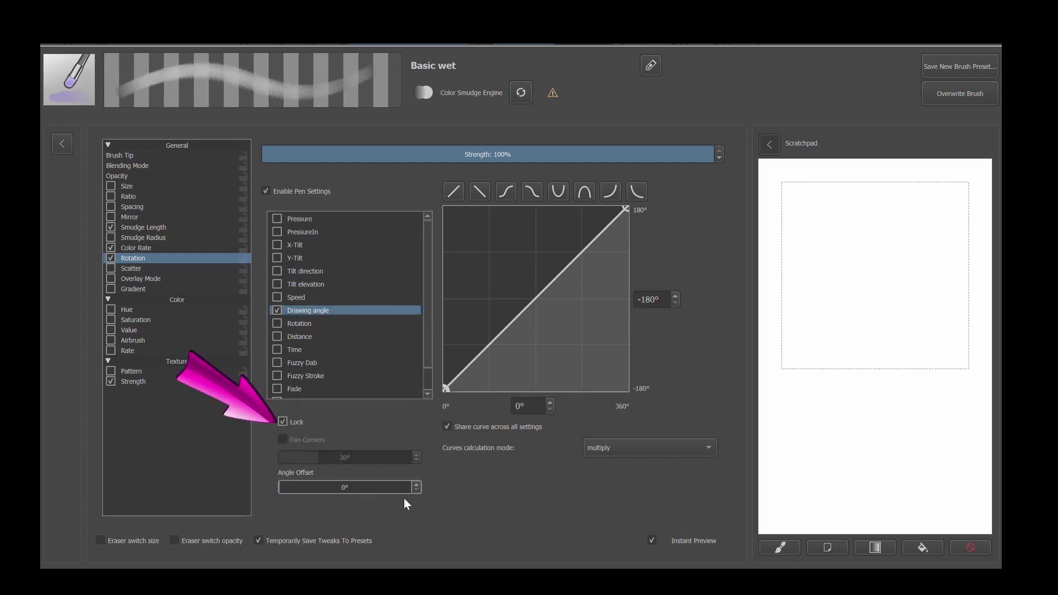
# Set a 90° rotation angle offset and test the brush on the scratchpad
pyautogui.click(353, 486)
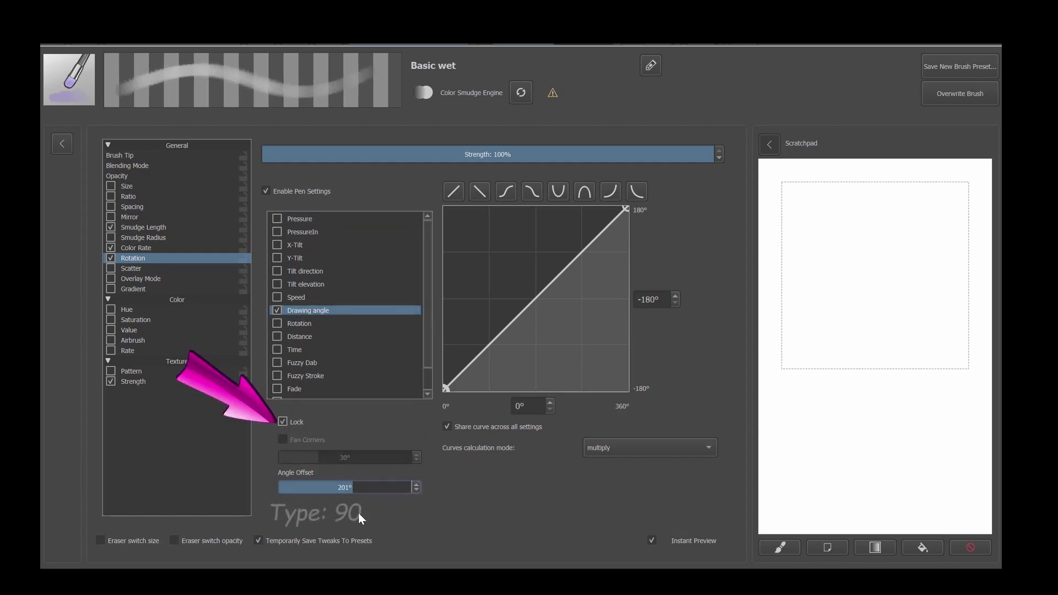
pyautogui.write('90')
pyautogui.press('Return')
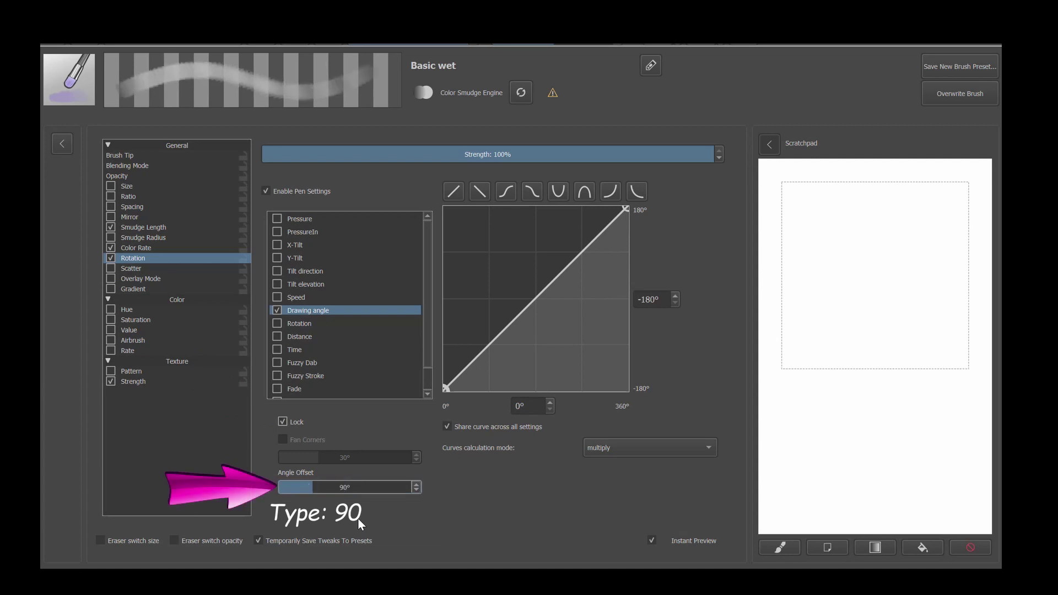
pyautogui.moveTo(858, 229)
pyautogui.mouseDown()
pyautogui.moveTo(851, 250)
pyautogui.moveTo(886, 262)
pyautogui.moveTo(865, 305)
pyautogui.moveTo(926, 302)
pyautogui.moveTo(871, 236)
pyautogui.moveTo(876, 296)
pyautogui.moveTo(959, 331)
pyautogui.mouseUp()
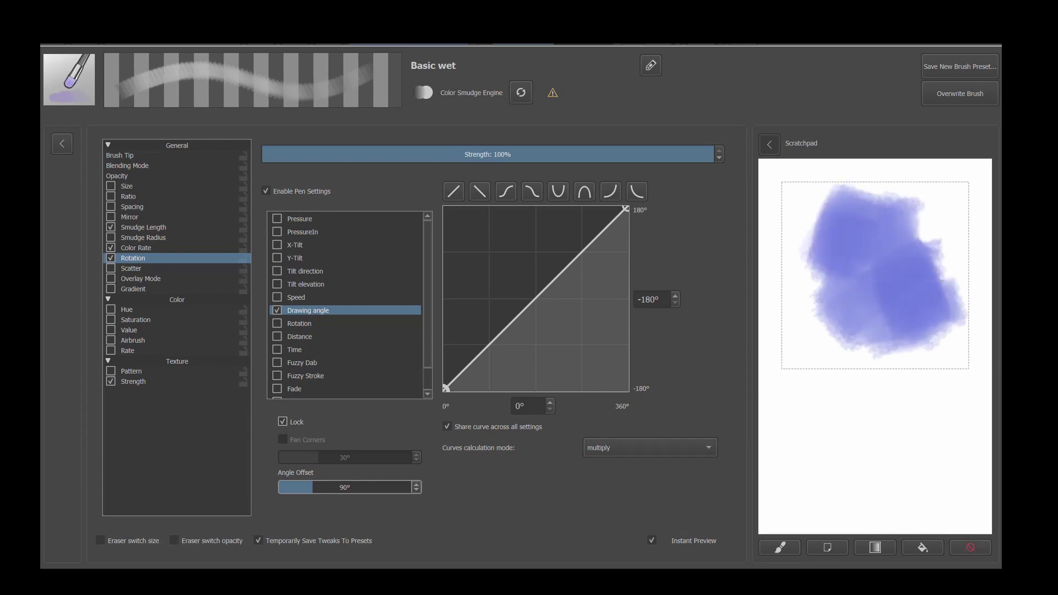
# Blend tan, pink and green strokes into the purple scratchpad blob
pyautogui.moveTo(812, 235)
pyautogui.mouseDown()
pyautogui.moveTo(808, 255)
pyautogui.moveTo(847, 277)
pyautogui.moveTo(823, 272)
pyautogui.moveTo(821, 242)
pyautogui.moveTo(870, 312)
pyautogui.mouseUp()
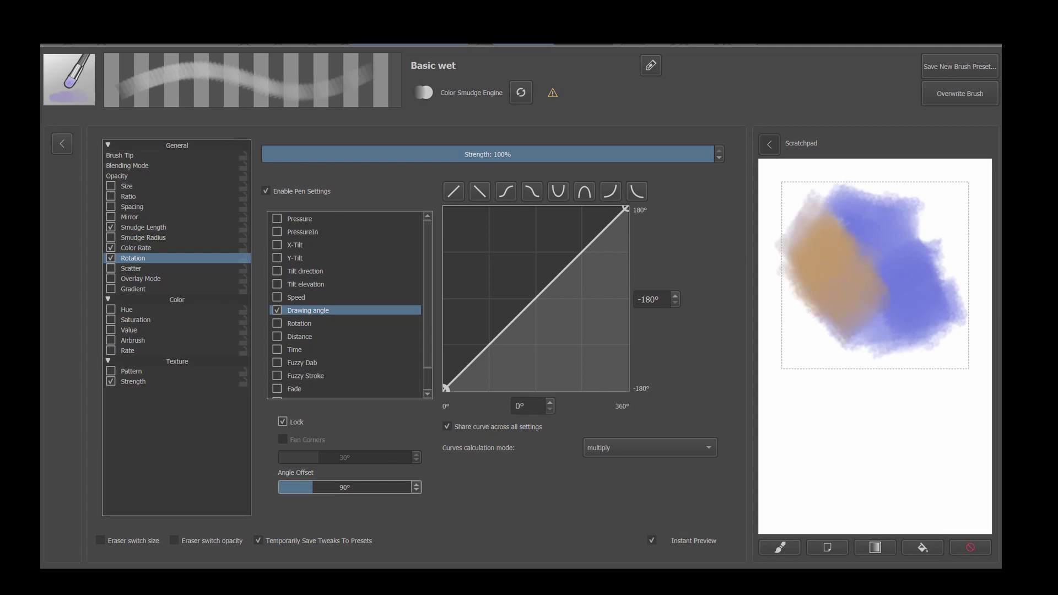
pyautogui.moveTo(880, 256)
pyautogui.mouseDown()
pyautogui.moveTo(882, 311)
pyautogui.moveTo(905, 309)
pyautogui.moveTo(842, 314)
pyautogui.moveTo(891, 333)
pyautogui.mouseUp()
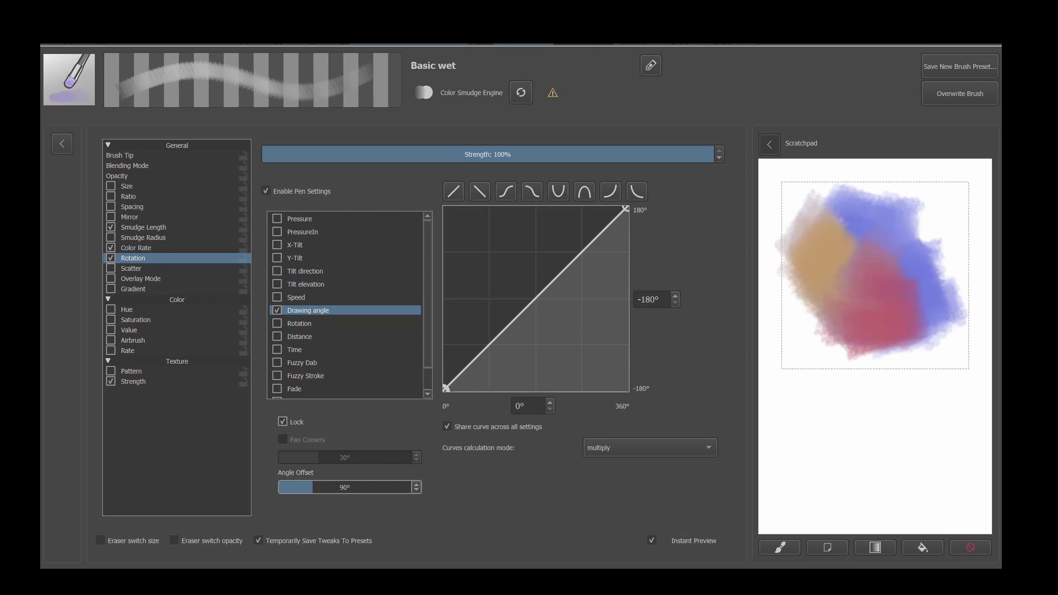
pyautogui.moveTo(936, 218)
pyautogui.mouseDown()
pyautogui.moveTo(942, 265)
pyautogui.moveTo(926, 287)
pyautogui.moveTo(946, 320)
pyautogui.mouseUp()
pyautogui.moveTo(865, 257)
pyautogui.mouseDown()
pyautogui.moveTo(906, 287)
pyautogui.moveTo(840, 297)
pyautogui.moveTo(865, 339)
pyautogui.mouseUp()
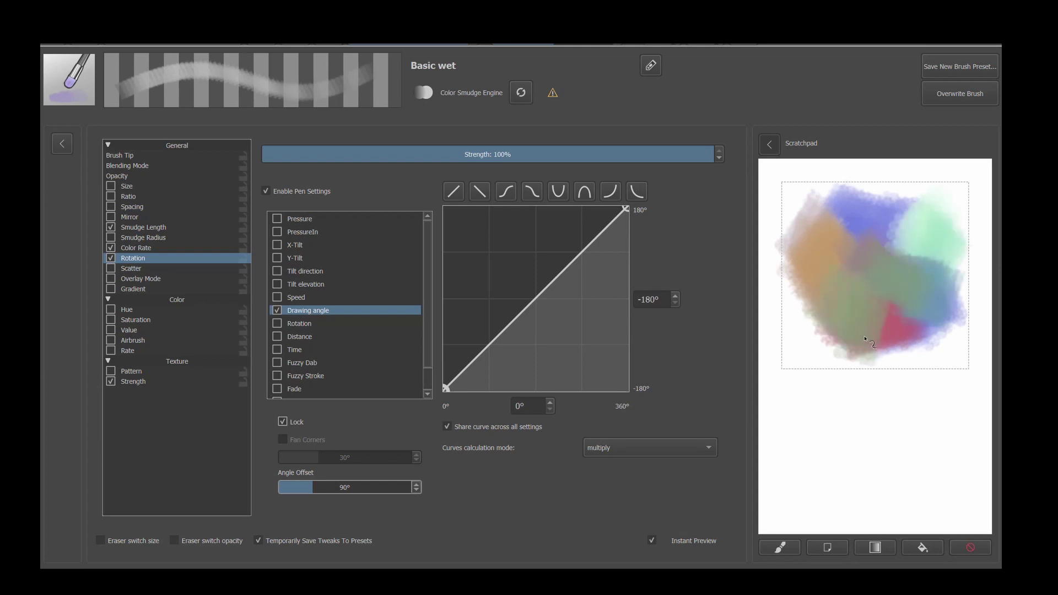
pyautogui.click(949, 66)
# Name the preset 'CH_SCULPT BRUSH JUNE 2021', use the scratchpad thumbnail, and save
pyautogui.moveTo(428, 87); pyautogui.dragTo(285, 92)
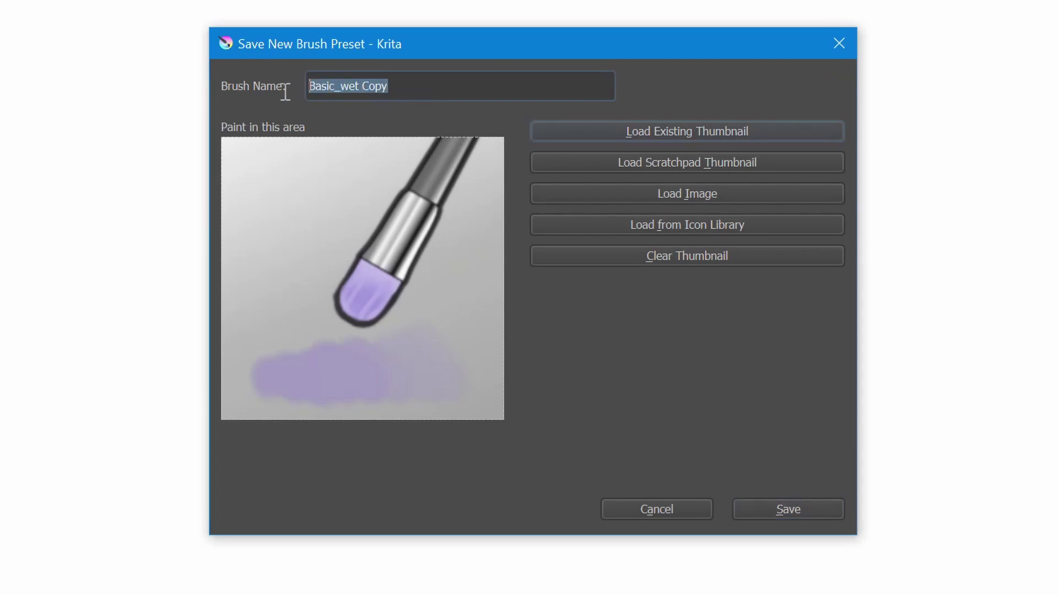
pyautogui.write('CH')
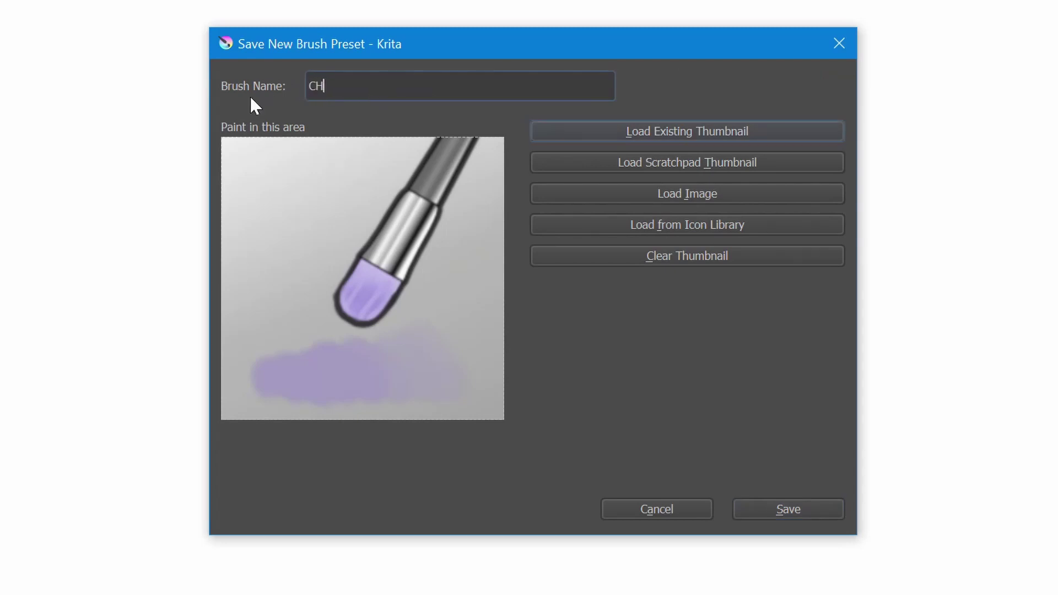
pyautogui.write('_SCULPT BRUSH JUNE 2')
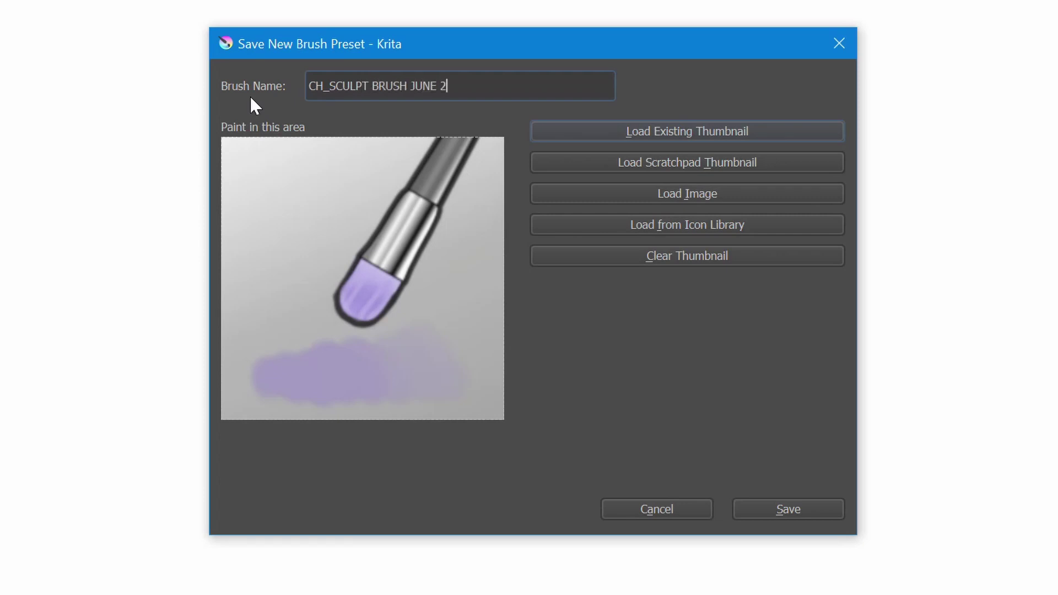
pyautogui.write('021')
pyautogui.click(556, 158)
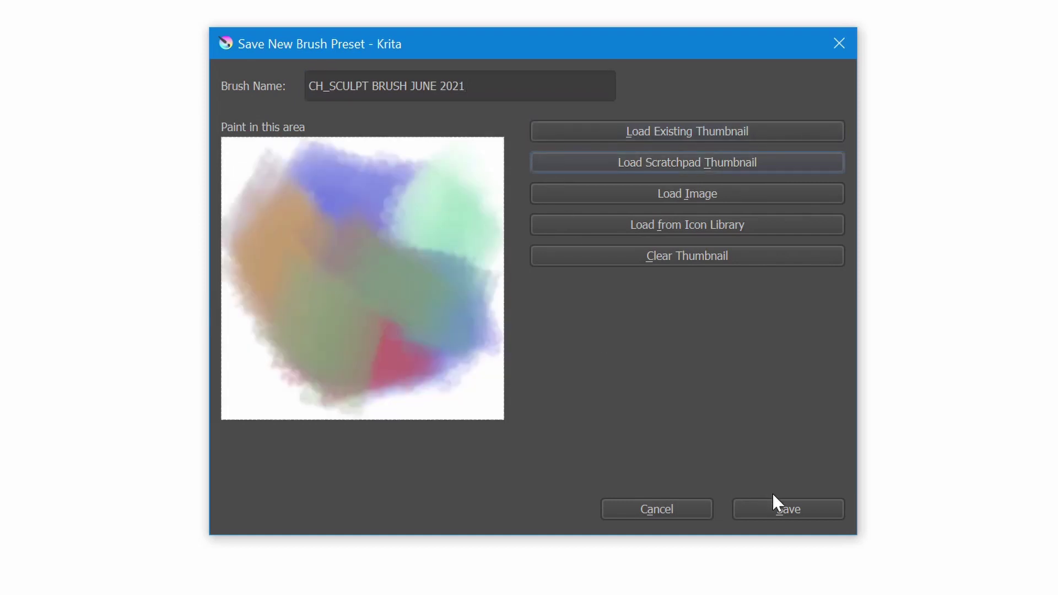
pyautogui.click(782, 505)
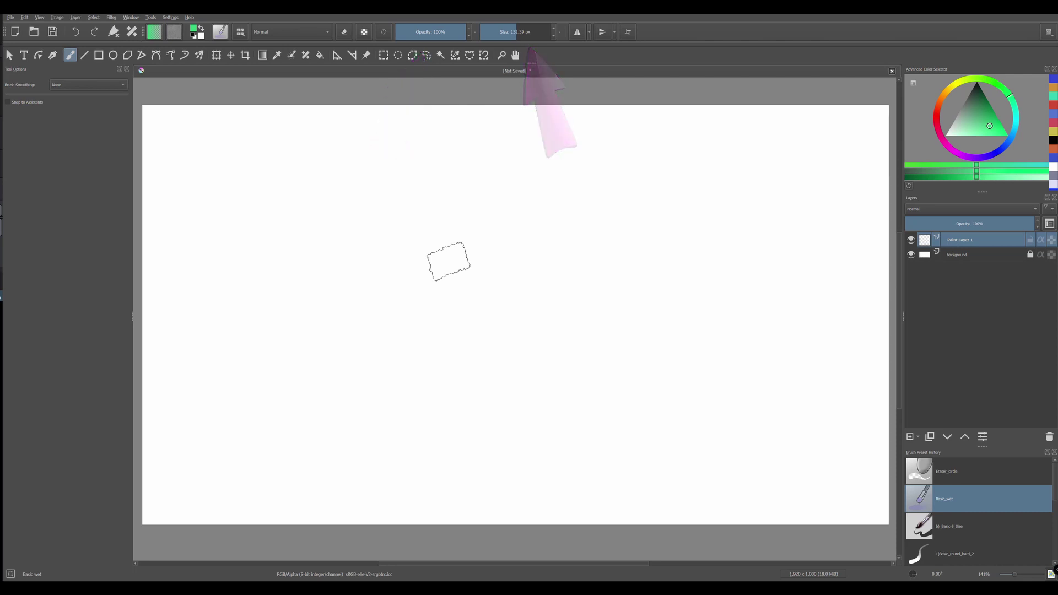
# Deselect everything and reveal the Flow slider (100%) beside Opacity in the toolbar
pyautogui.hotkey('ctrl', 'shift', 'a')
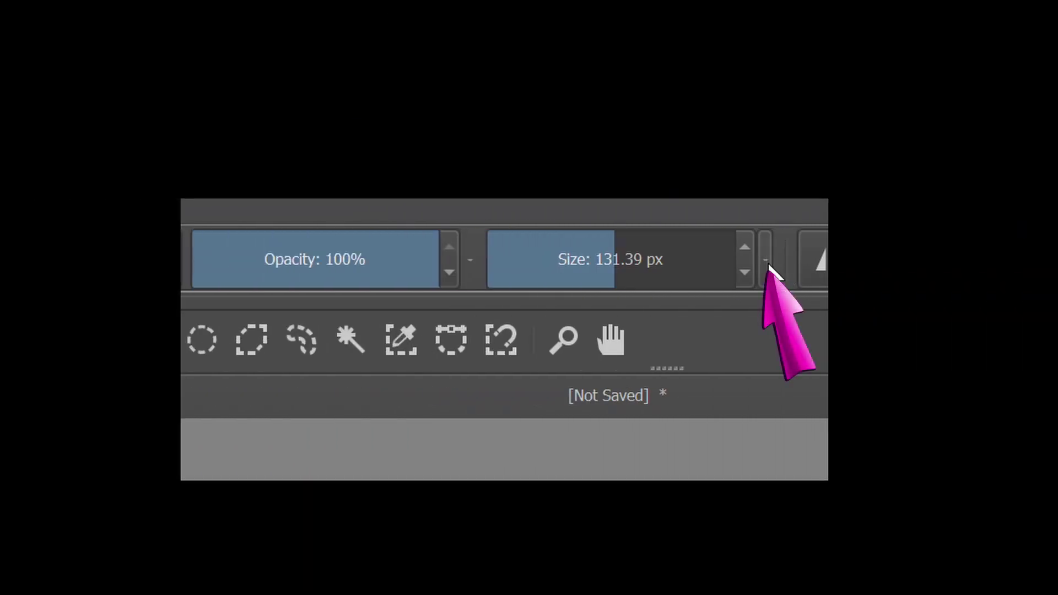
pyautogui.click(767, 260)
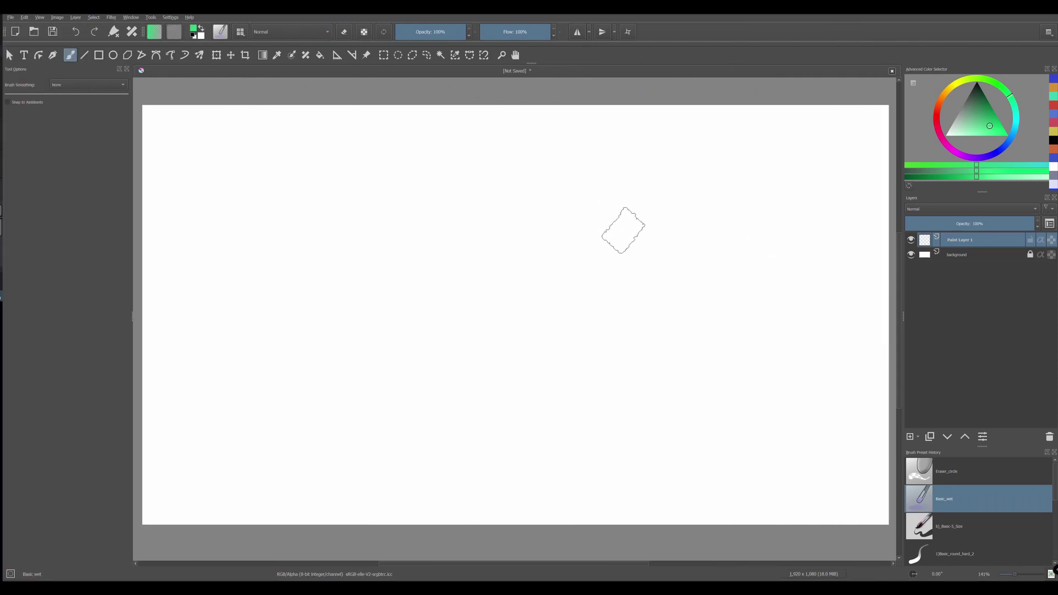
# Try flow at 87%, return it to 100%, shrink the brush, and select the Background layer
pyautogui.click(540, 34)
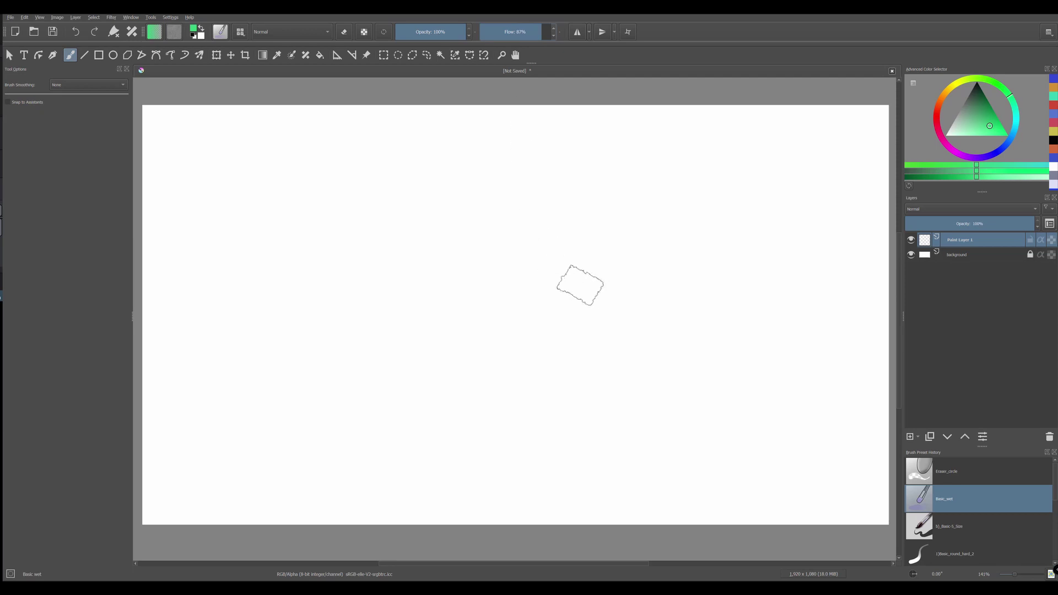
pyautogui.click(549, 31)
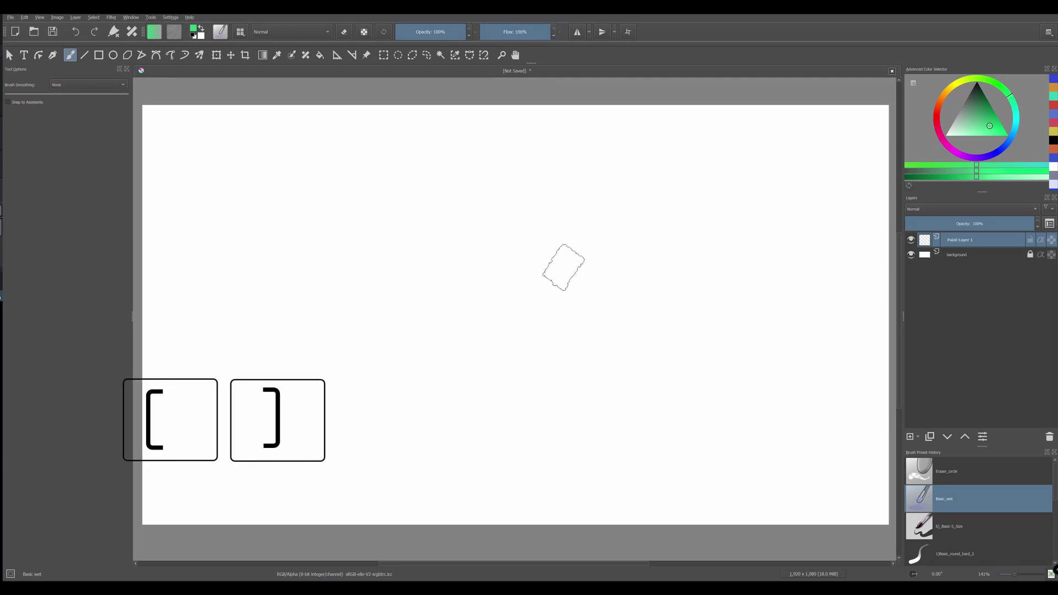
pyautogui.press('[')
pyautogui.press('[')
pyautogui.press('[')
pyautogui.press('[')
pyautogui.press('[')
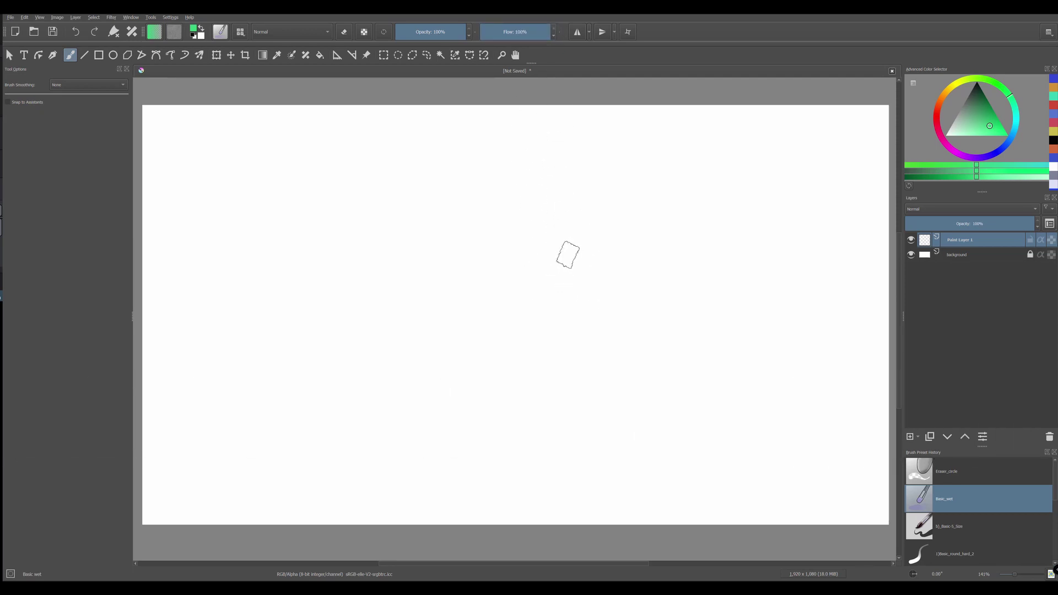
pyautogui.press(']')
pyautogui.press(']')
pyautogui.press(']')
pyautogui.press(']')
pyautogui.press(']')
pyautogui.press(']')
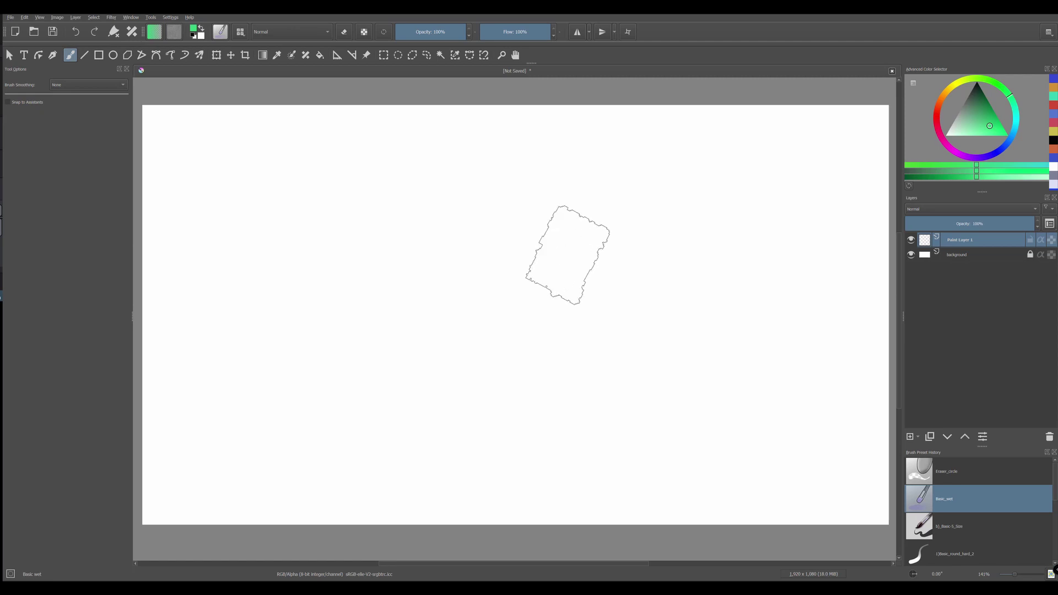
pyautogui.press('[')
pyautogui.press('[')
pyautogui.press('[')
pyautogui.press('[')
pyautogui.press('[')
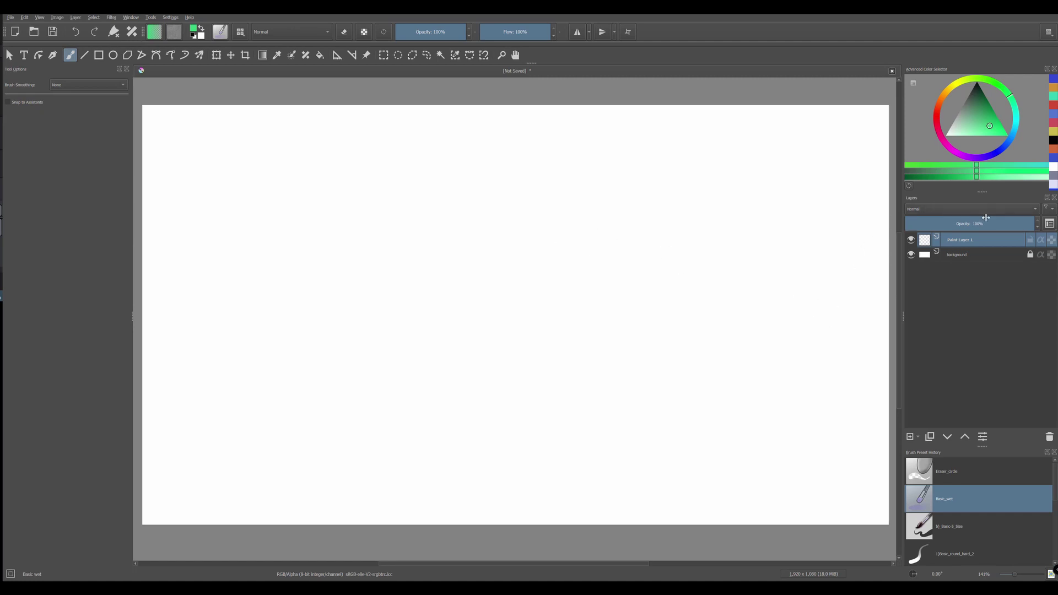
pyautogui.click(971, 256)
# Flood-fill the Background layer with blue for the sky
pyautogui.click(1016, 141)
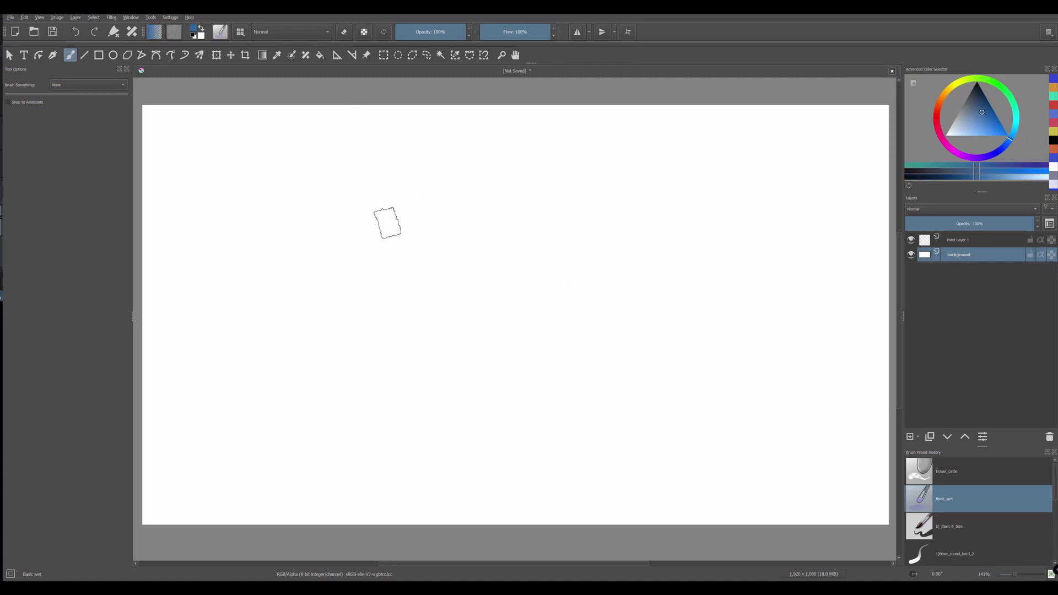
pyautogui.press('f')
pyautogui.click(452, 241)
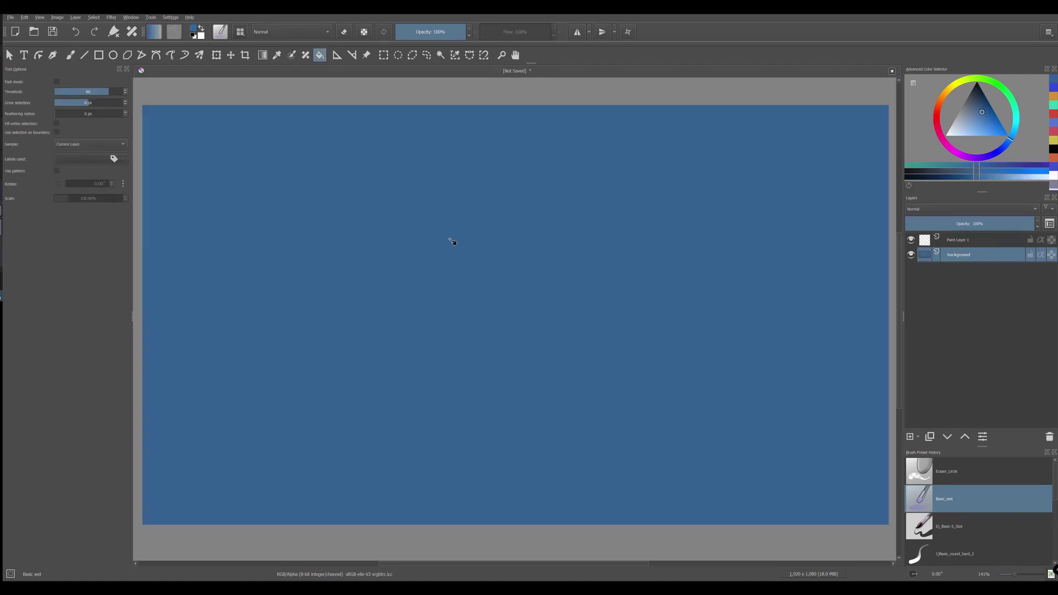
# On Paint Layer 1, paint a soft pale-blue cloud top centre at flow 49%, opacity 67%
pyautogui.click(998, 241)
pyautogui.click(956, 133)
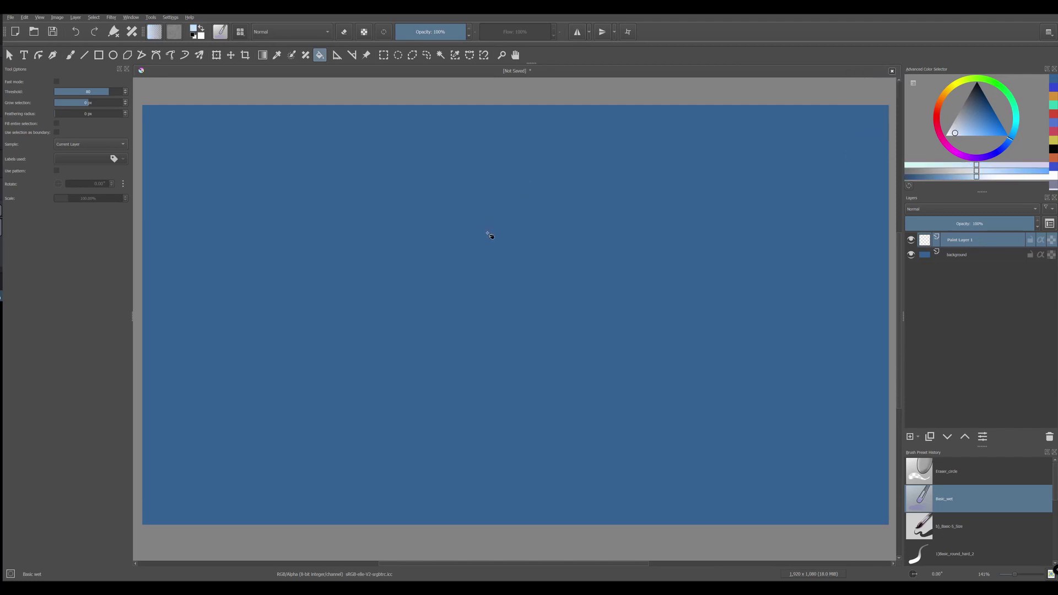
pyautogui.press('b')
pyautogui.moveTo(458, 210)
pyautogui.mouseDown()
pyautogui.moveTo(461, 232)
pyautogui.moveTo(483, 234)
pyautogui.moveTo(496, 229)
pyautogui.moveTo(469, 223)
pyautogui.moveTo(504, 220)
pyautogui.mouseUp()
pyautogui.click(514, 32)
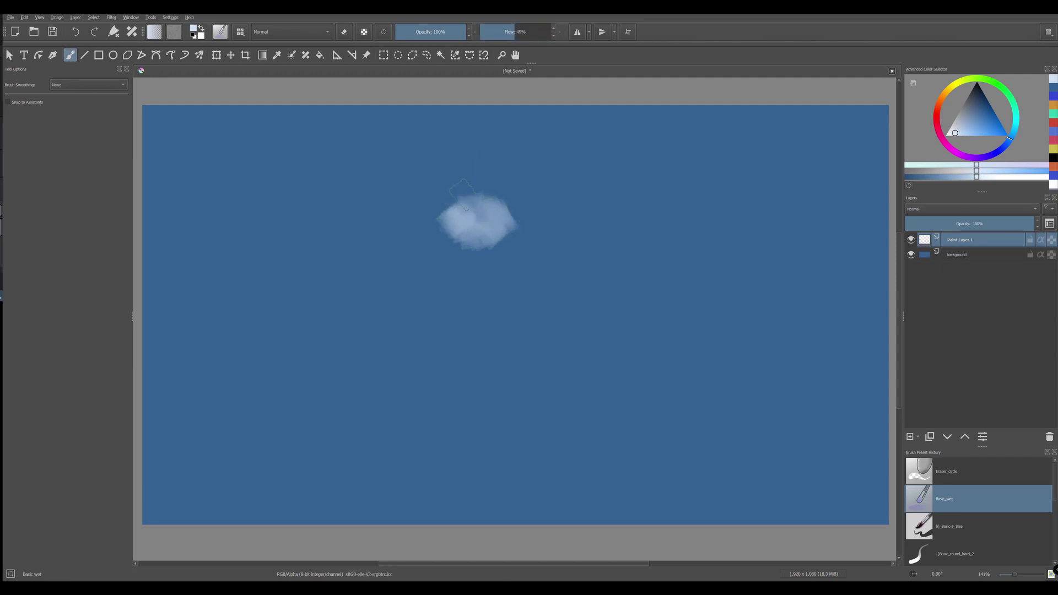
pyautogui.moveTo(463, 190); pyautogui.dragTo(438, 202)
pyautogui.moveTo(448, 31); pyautogui.dragTo(435, 31)
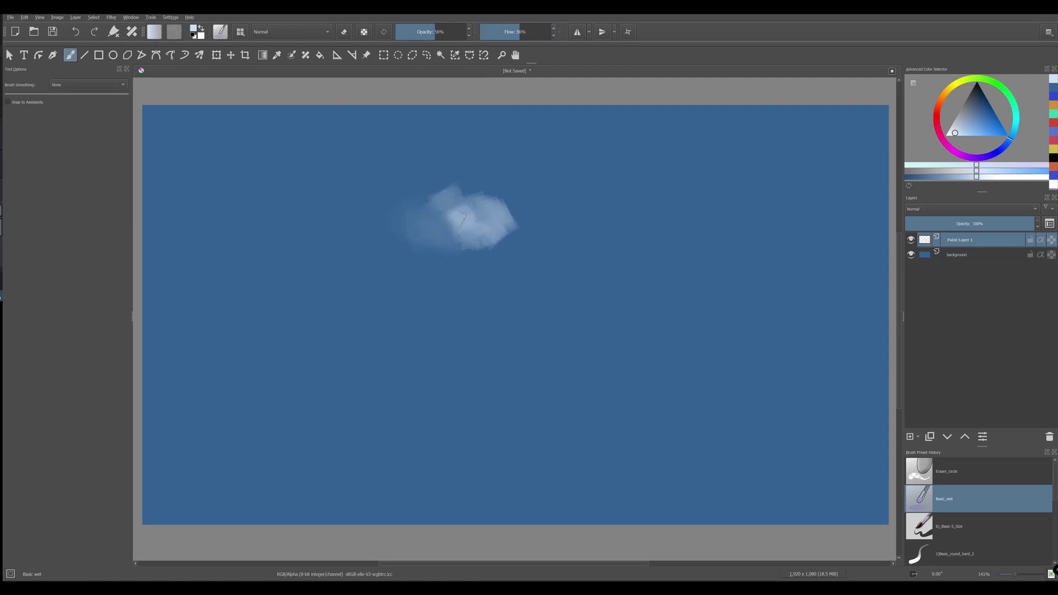
pyautogui.click(445, 37)
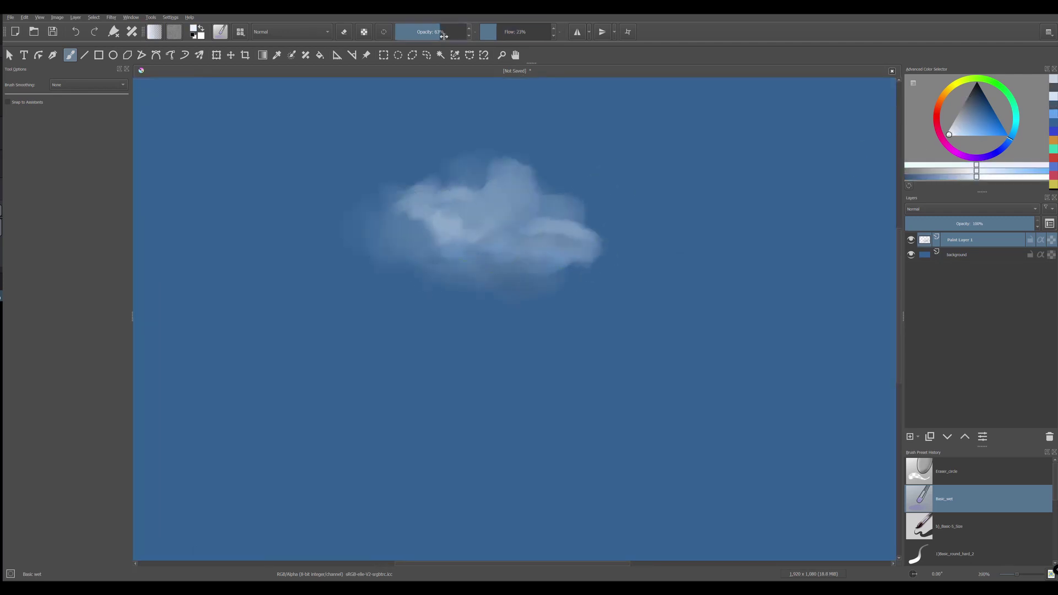
# Paint bright highlights on the cloud puffs, reshade the left edge, and trim the top
pyautogui.moveTo(388, 198)
pyautogui.mouseDown()
pyautogui.moveTo(358, 242)
pyautogui.moveTo(435, 279)
pyautogui.mouseUp()
pyautogui.moveTo(510, 193)
pyautogui.mouseDown()
pyautogui.moveTo(505, 157)
pyautogui.moveTo(485, 199)
pyautogui.mouseUp()
pyautogui.moveTo(446, 237); pyautogui.dragTo(474, 234)
pyautogui.keyDown('ctrl'); pyautogui.click(481, 197); pyautogui.keyUp('ctrl')
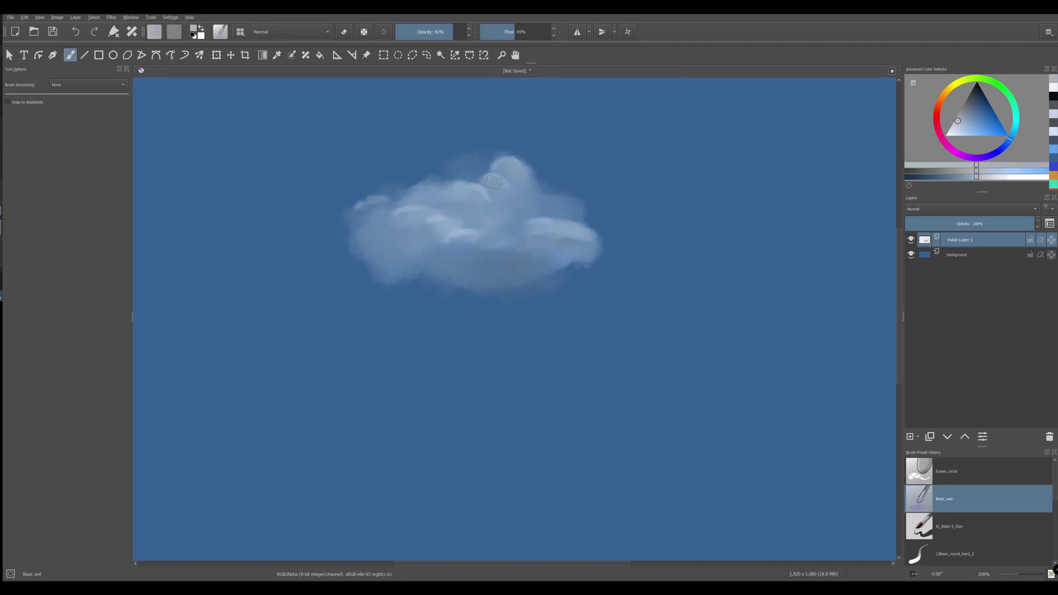
pyautogui.moveTo(353, 215); pyautogui.dragTo(480, 160)
pyautogui.press('e')
pyautogui.press('e')
pyautogui.press('Insert')
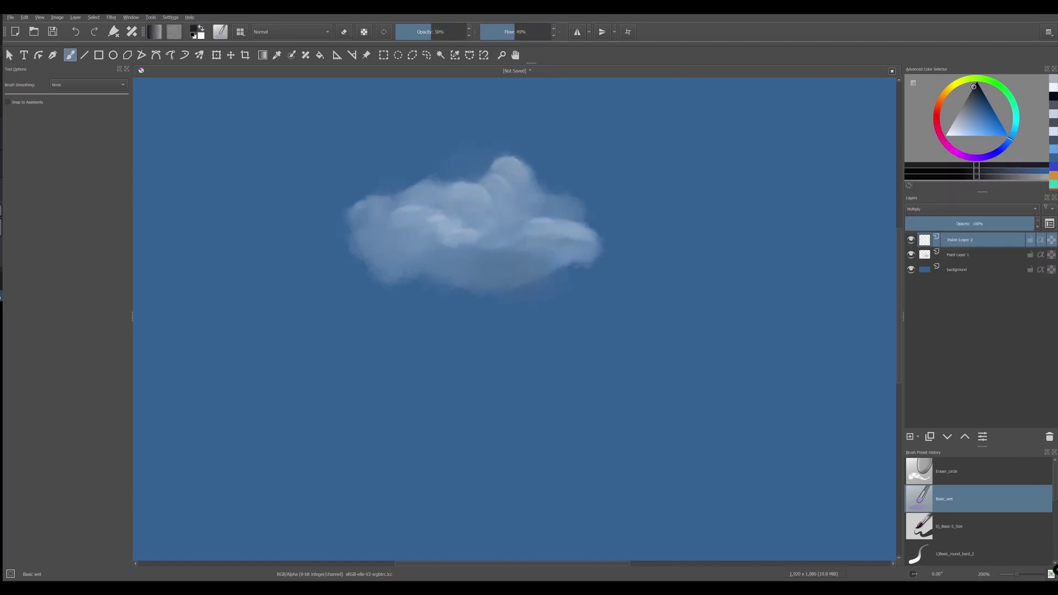
# Add paint layers, duplicate the cloud, and overlap the copies into one wider cloud
pyautogui.press('Insert')
pyautogui.hotkey('shift', 'alt', 'm')
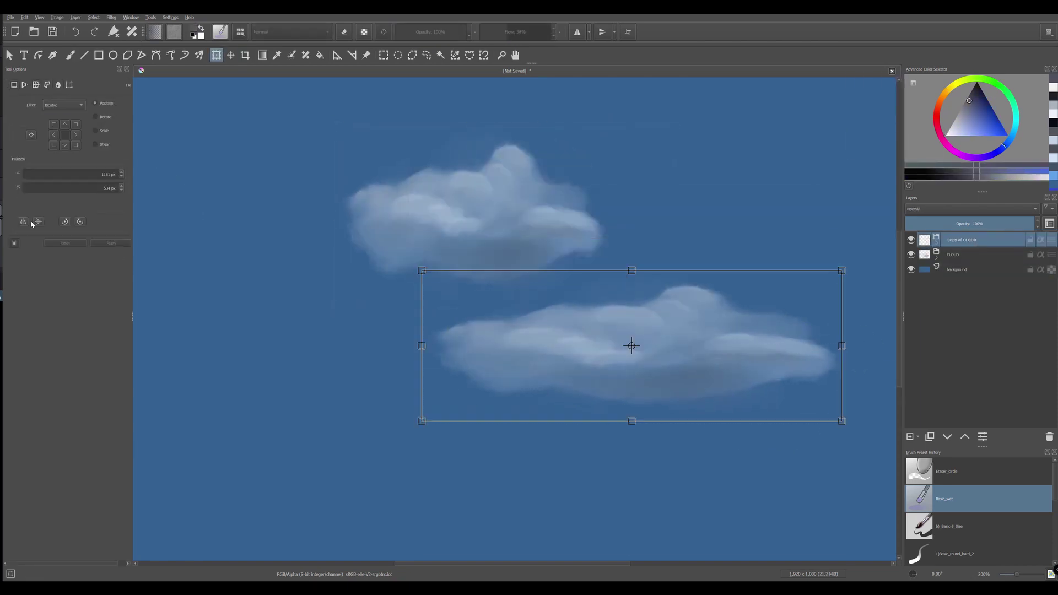
pyautogui.moveTo(631, 347); pyautogui.dragTo(383, 276)
pyautogui.hotkey('ctrl', 'j')
pyautogui.click(948, 436)
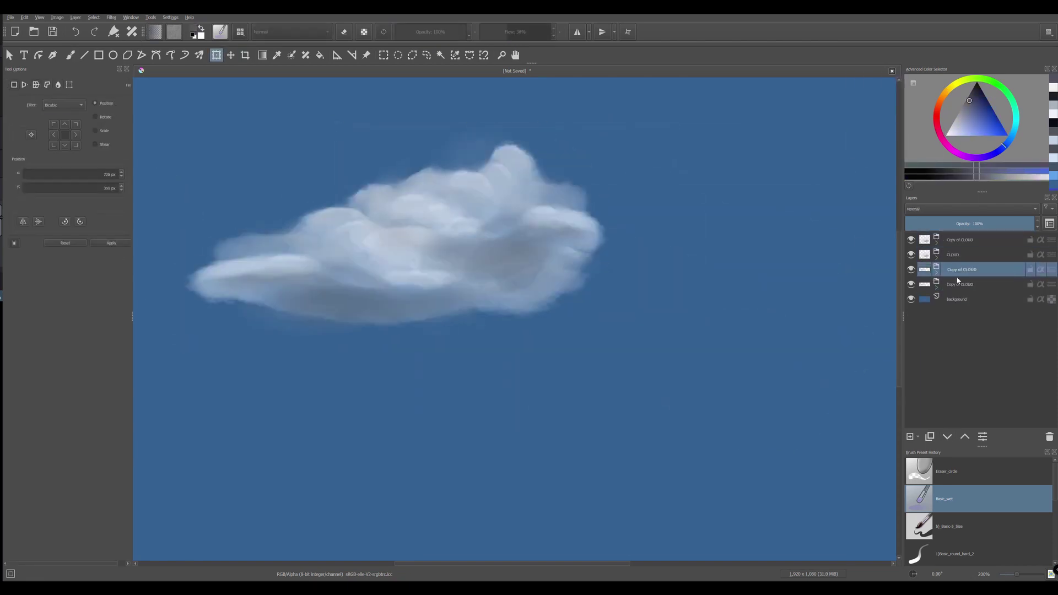